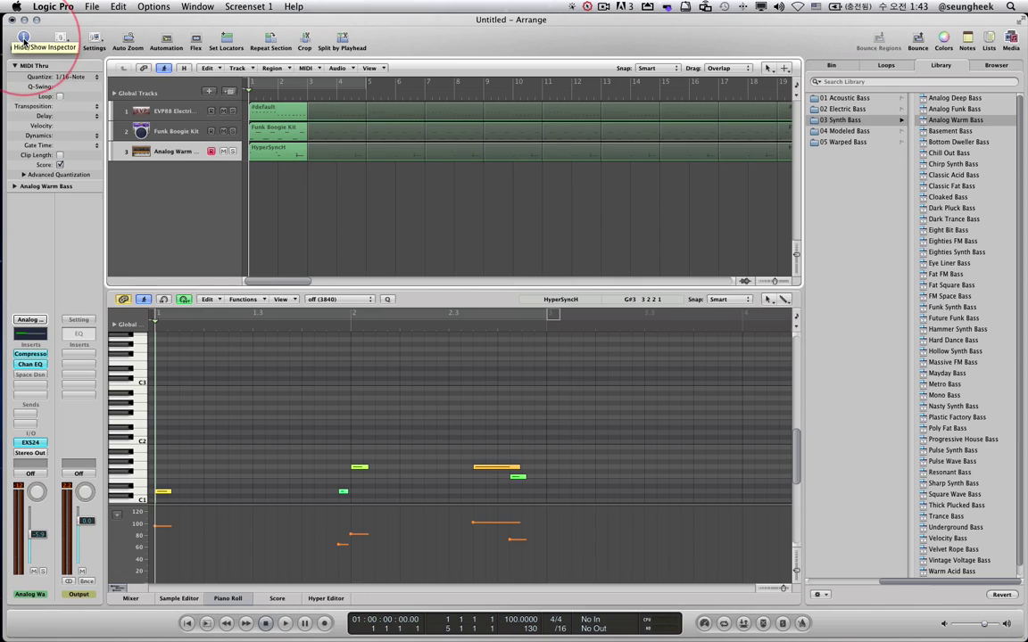
# Toggle the Inspector's display, then examine the region parameters of the regions on tracks 1, 2 and 3.
pyautogui.click(24, 40)
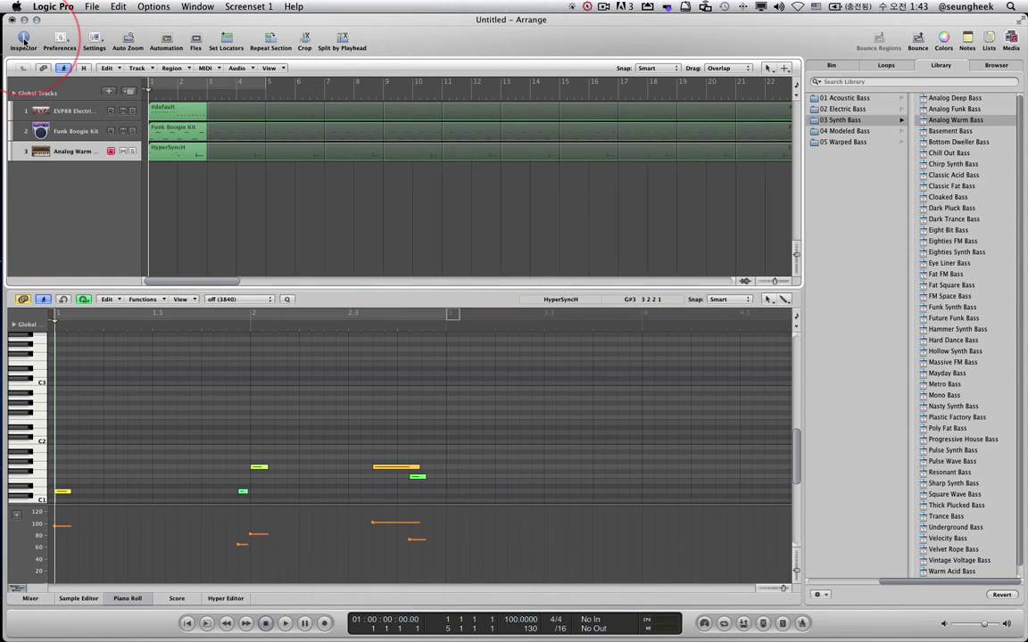
pyautogui.click(24, 39)
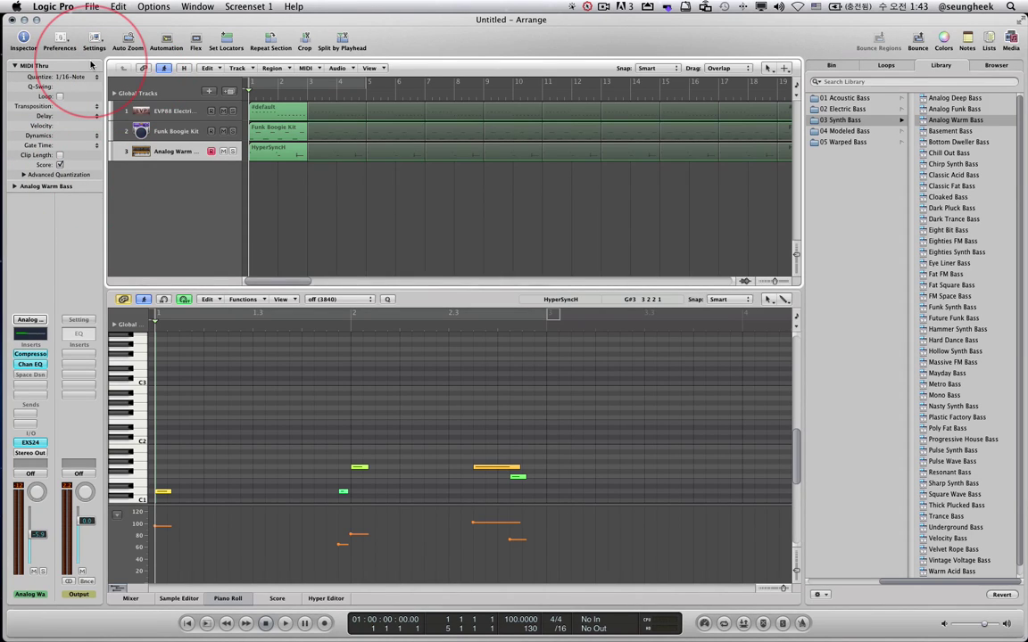
pyautogui.click(266, 113)
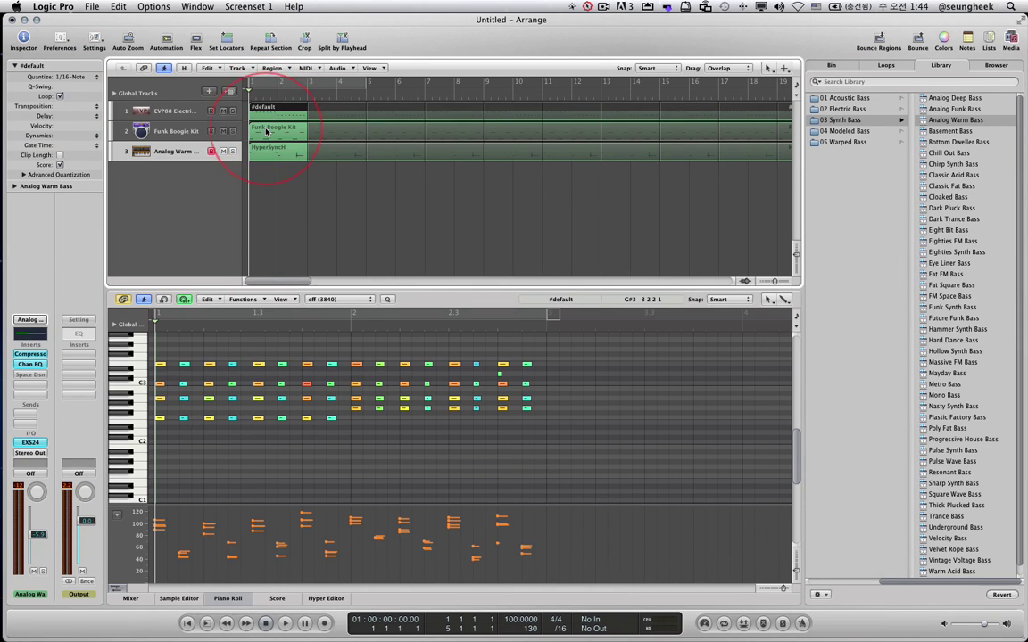
pyautogui.click(264, 131)
pyautogui.click(266, 152)
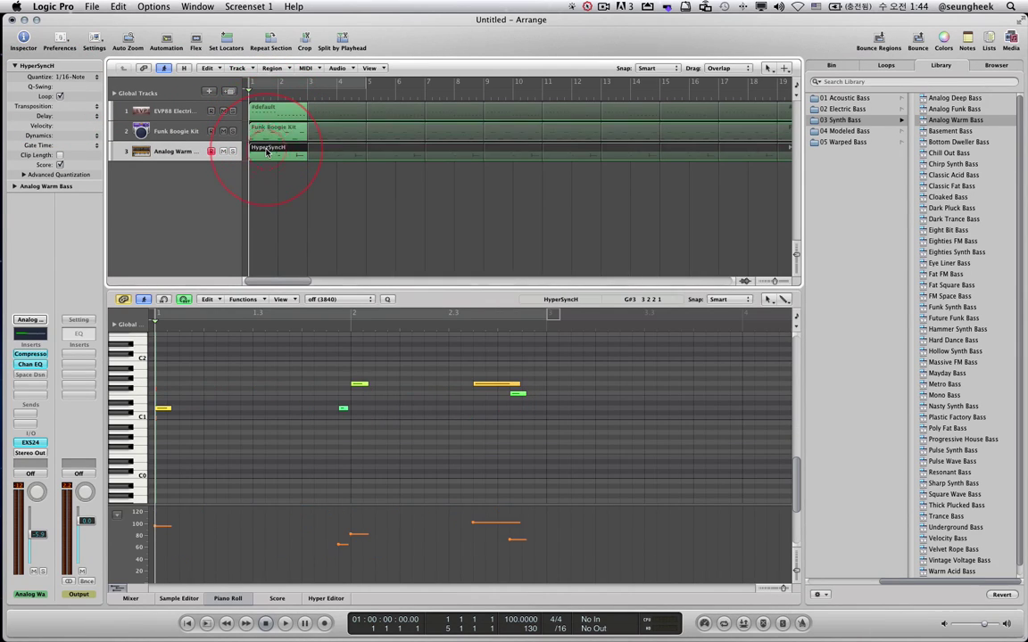
pyautogui.click(266, 134)
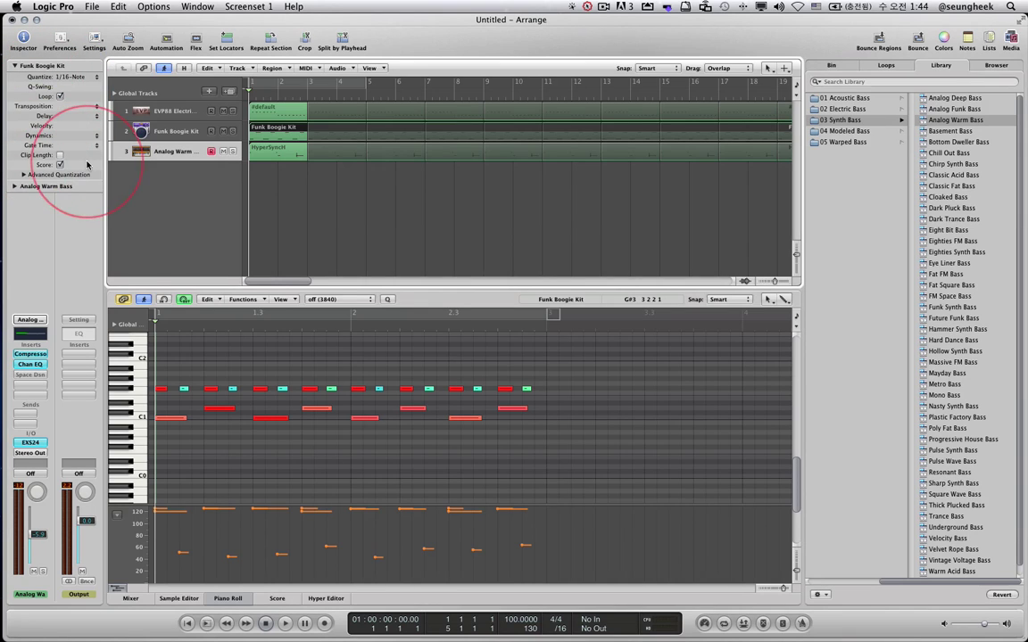
# Examine the Analog Warm Bass track parameters and the quantize options available for the Funk Boogie Kit region.
pyautogui.click(38, 187)
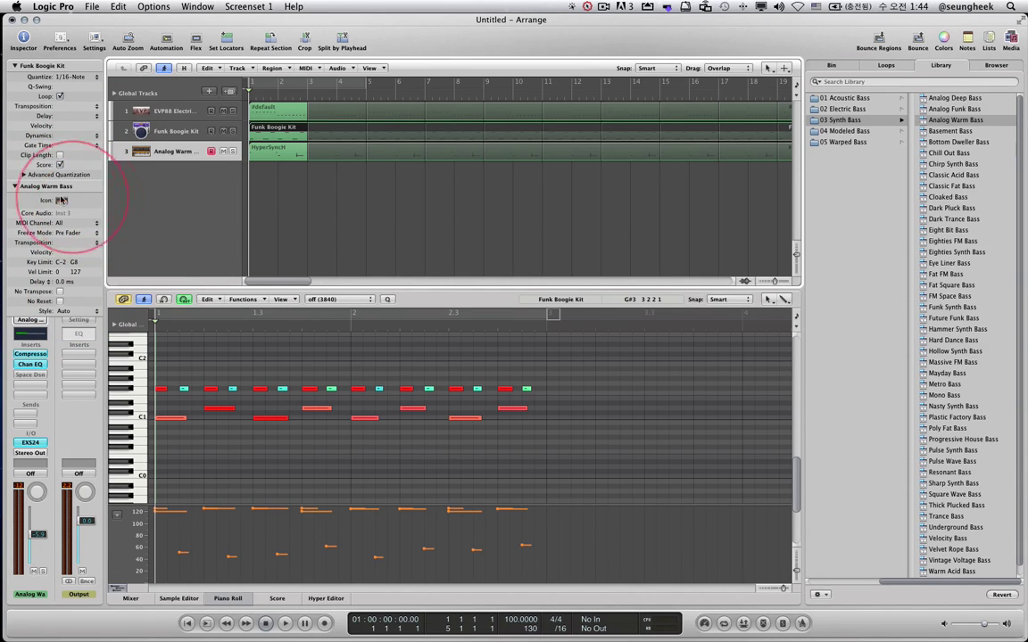
pyautogui.click(14, 188)
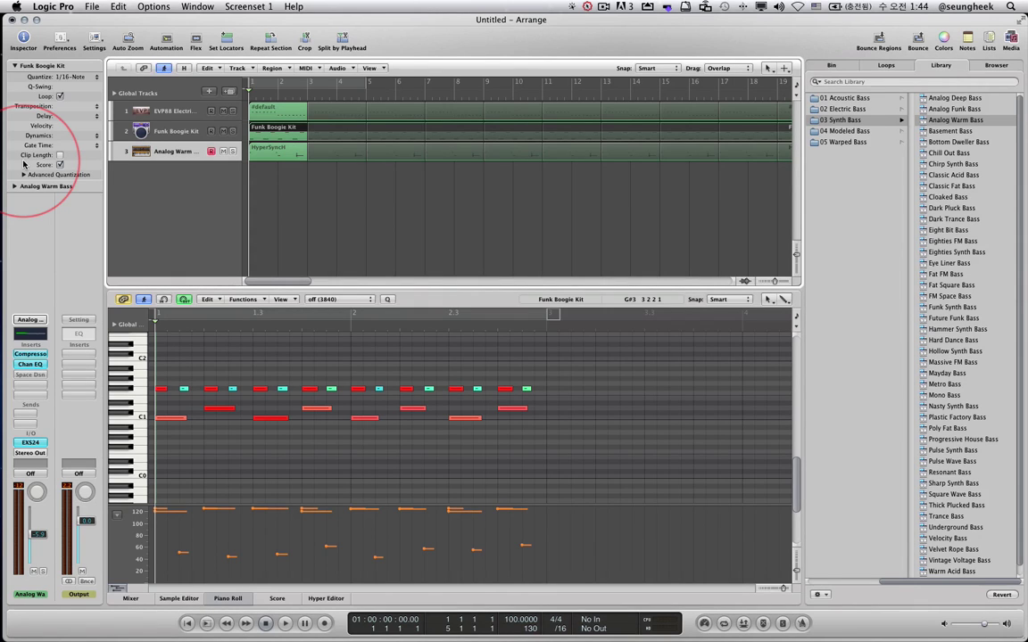
pyautogui.click(79, 78)
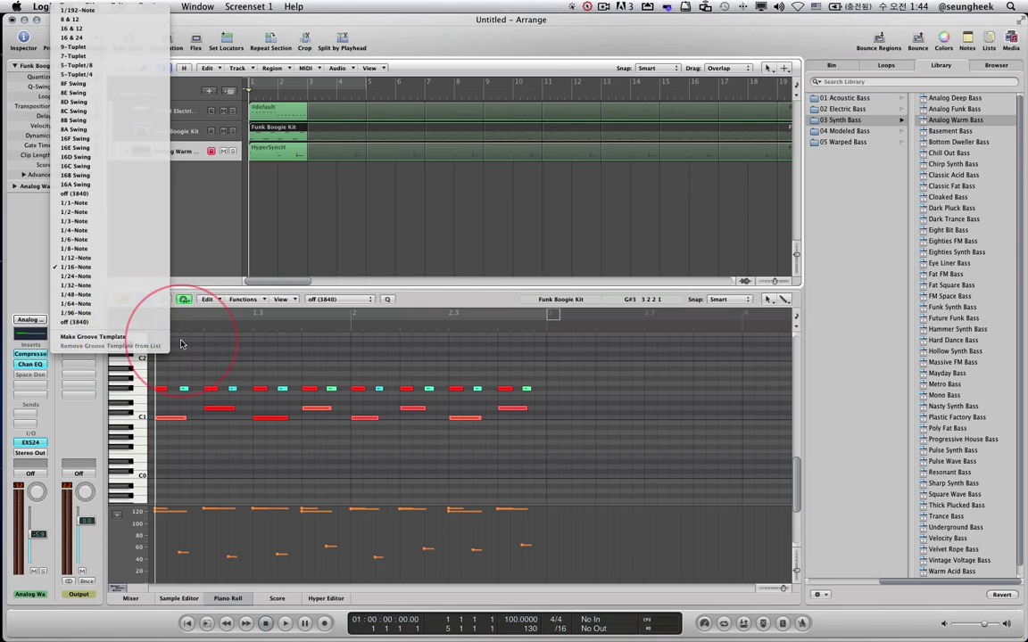
pyautogui.click(180, 344)
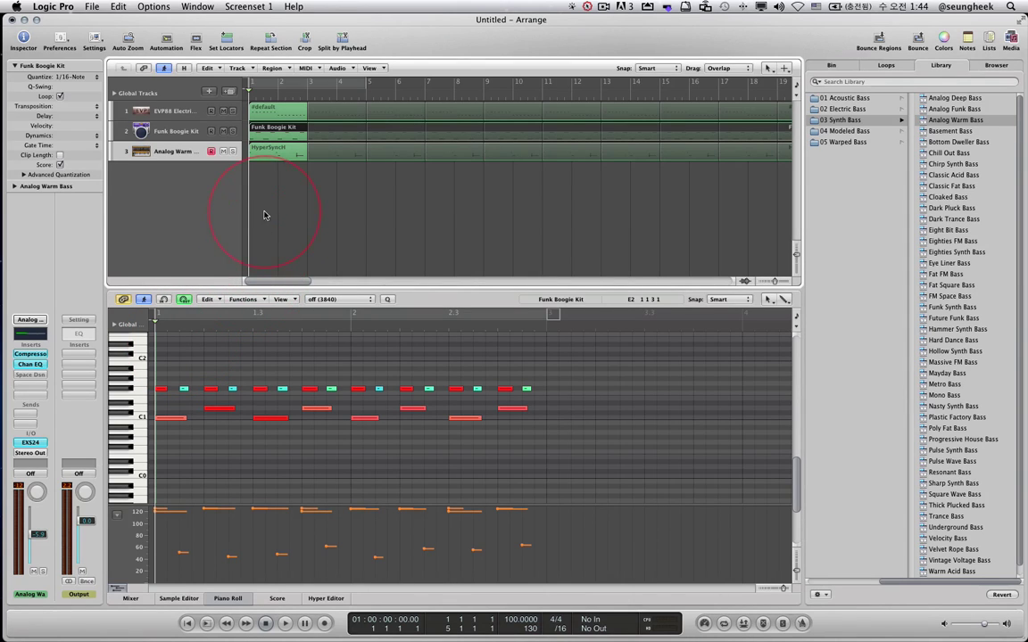
# Add a fourth software instrument track and create an empty one-bar MIDI region on it at bar 1.
pyautogui.doubleClick(228, 178)
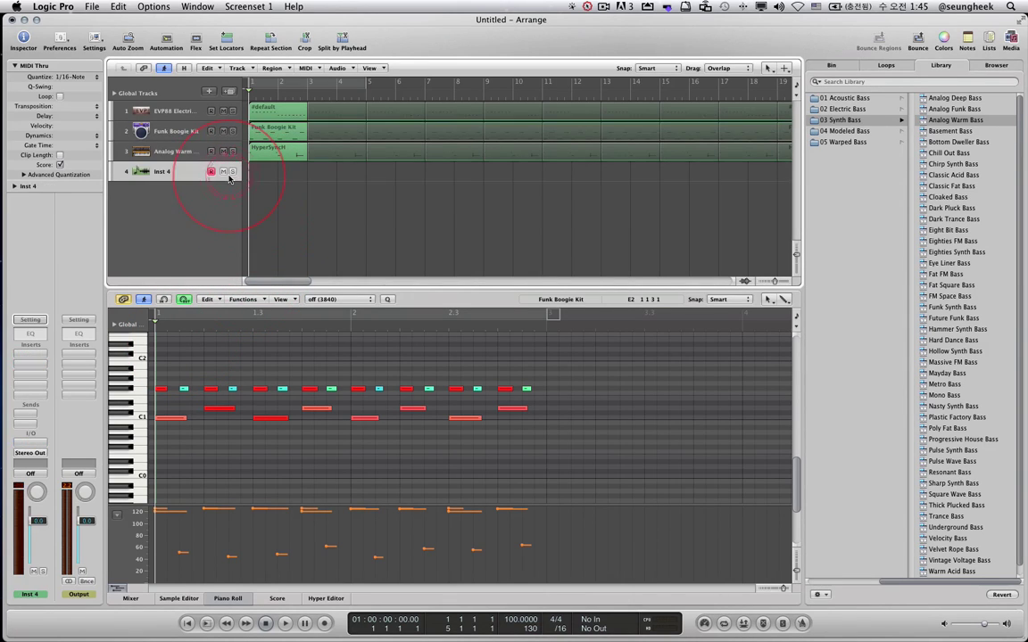
pyautogui.rightClick(301, 174)
pyautogui.click(313, 187)
pyautogui.click(263, 177)
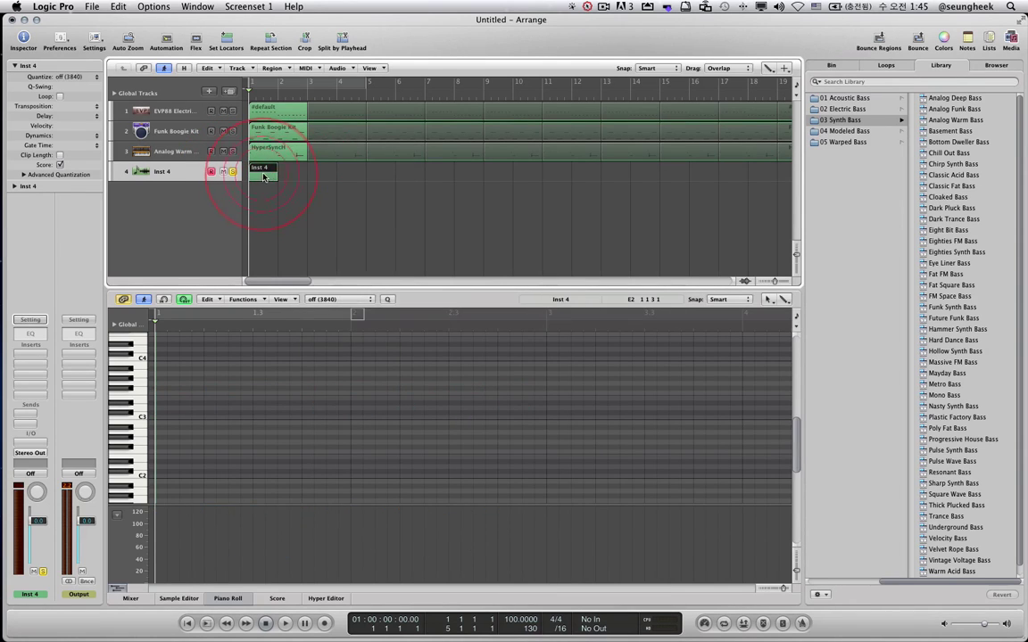
pyautogui.rightClick(265, 176)
pyautogui.click(228, 264)
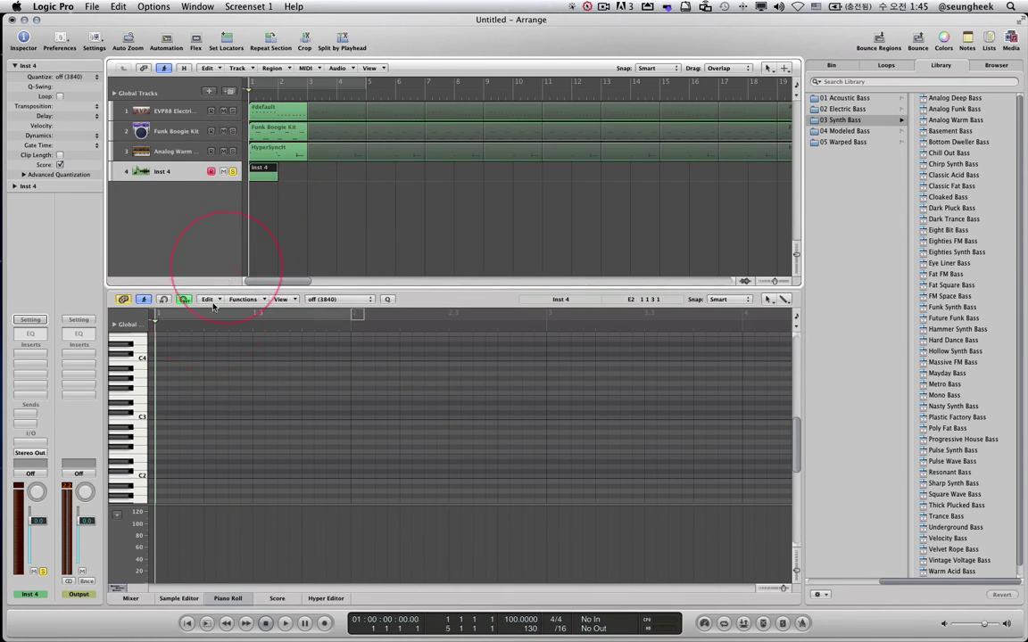
# Draw eight evenly spaced eighth-note beats on F#1 across bar 1 in the Piano Roll.
pyautogui.scroll(-5, 165, 457)
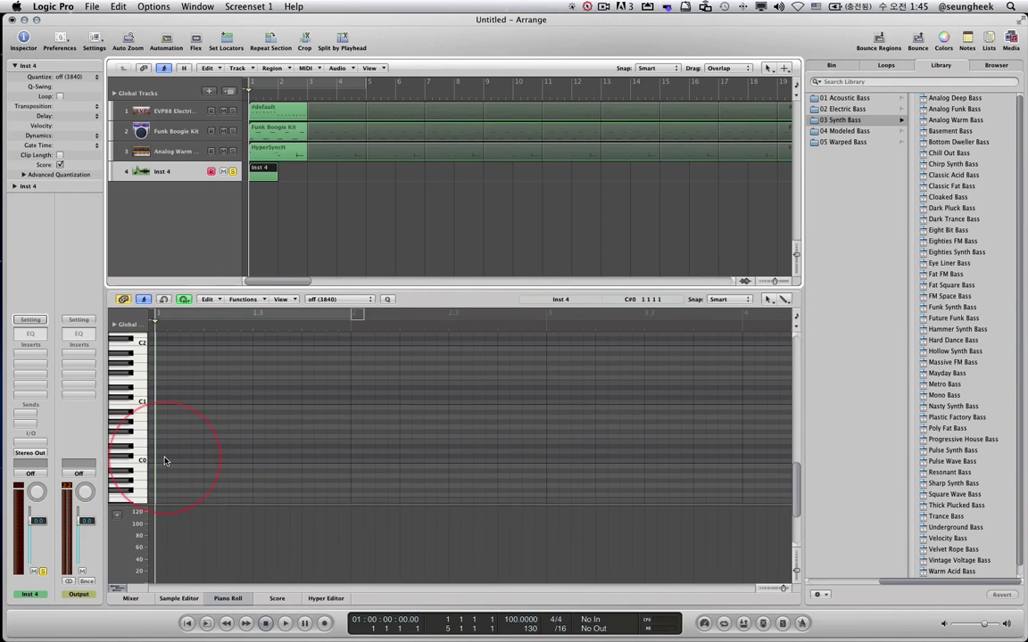
pyautogui.rightClick(165, 432)
pyautogui.click(163, 393)
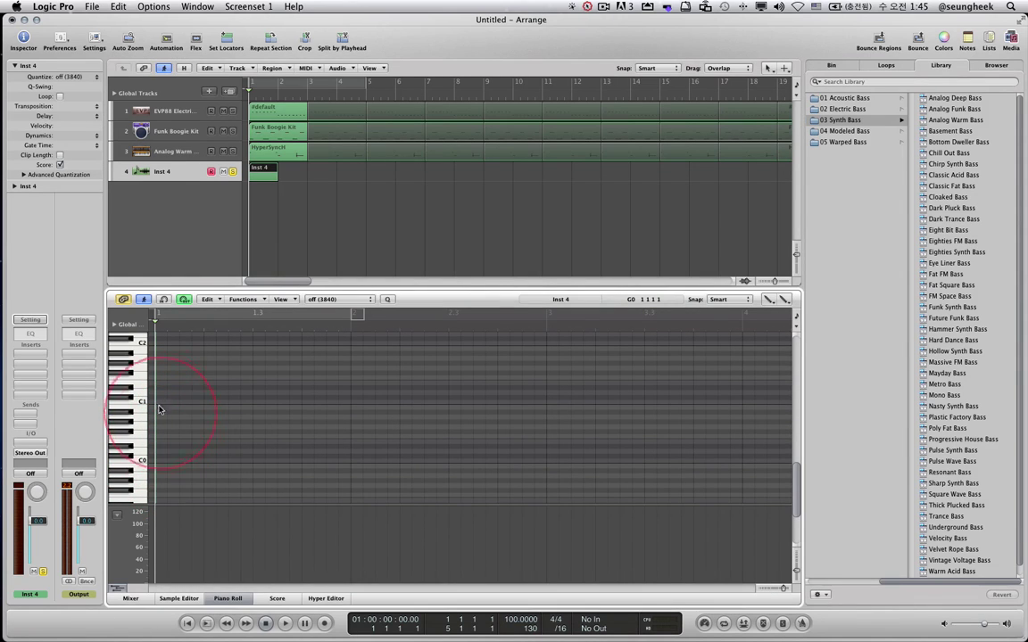
pyautogui.click(168, 382)
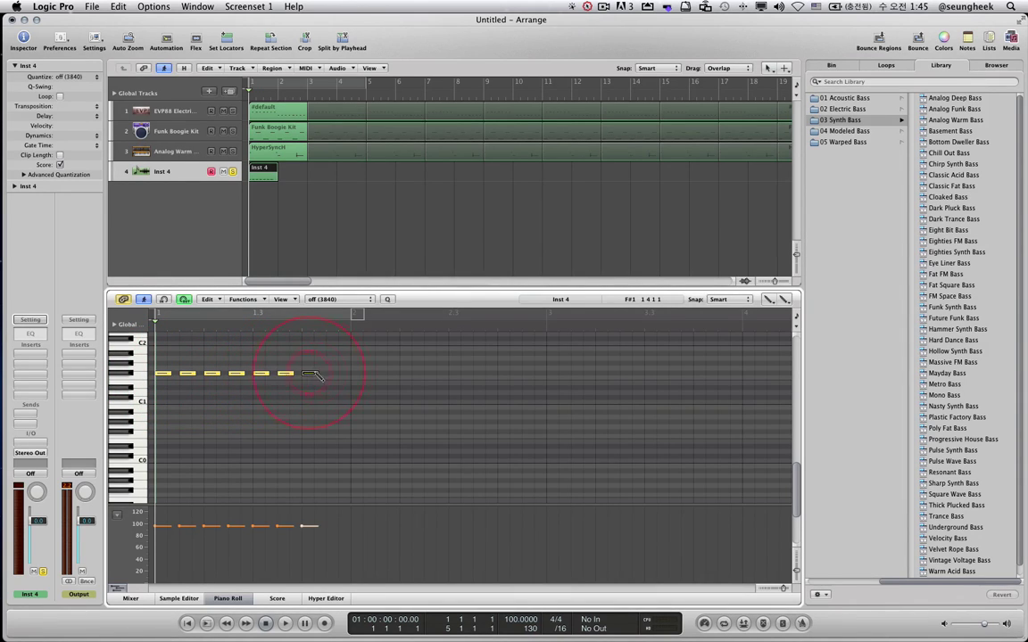
# Select all eight F#1 notes and shorten them together to about a sixteenth note each.
pyautogui.press('Escape')
pyautogui.click(188, 388)
pyautogui.moveTo(154, 359); pyautogui.dragTo(339, 374)
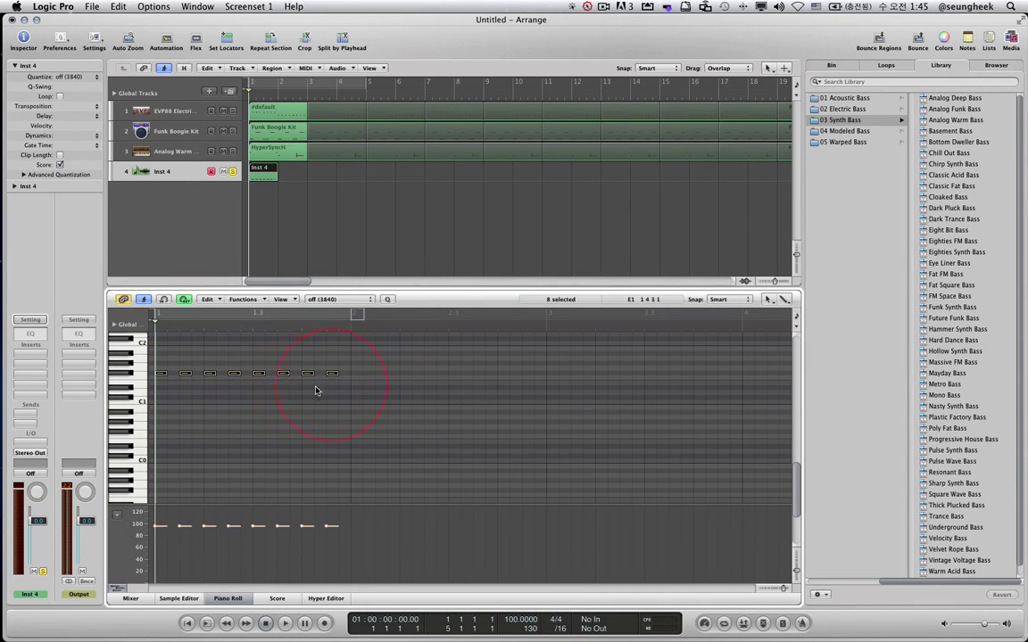
pyautogui.click(170, 390)
# Shift the off-beat notes in the Event List to positions 1 1 2 237, 1 2 3 4, 1 3 2 238 and 1 4 3 4.
pyautogui.click(188, 374)
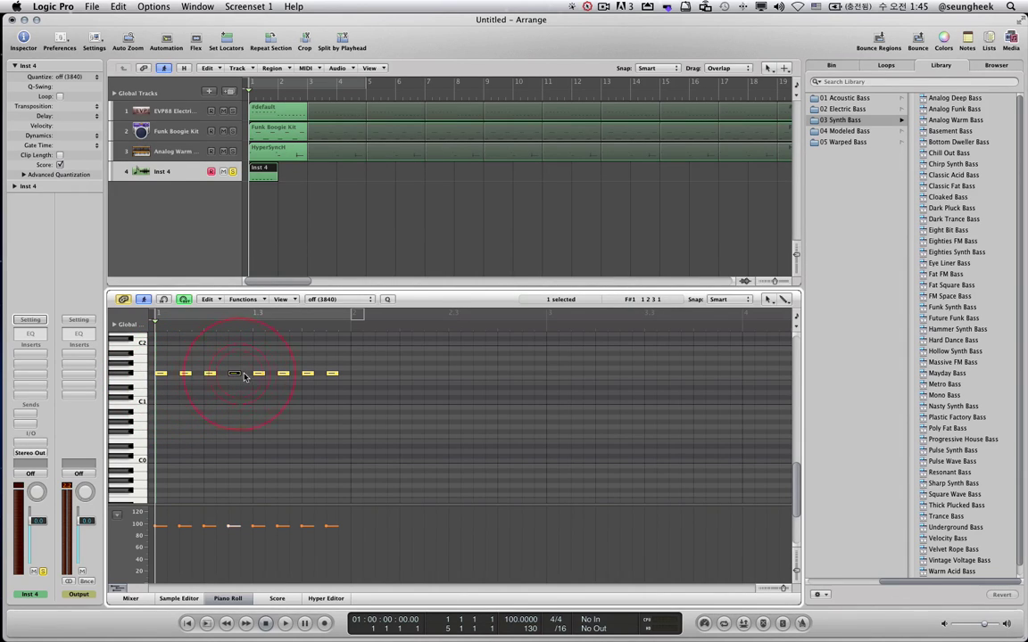
pyautogui.moveTo(185, 377); pyautogui.dragTo(184, 374)
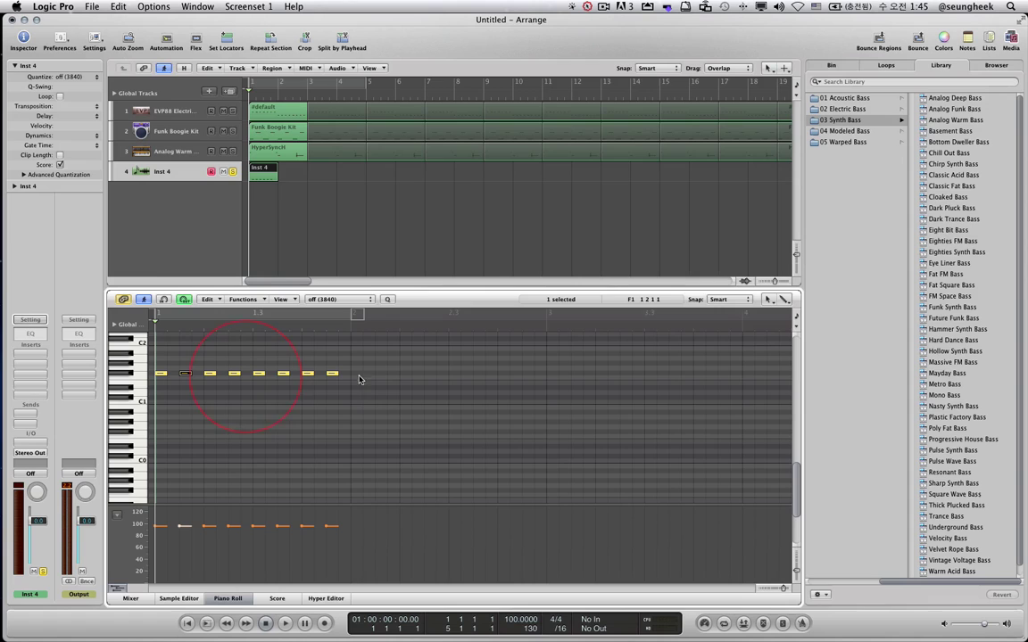
pyautogui.click(989, 39)
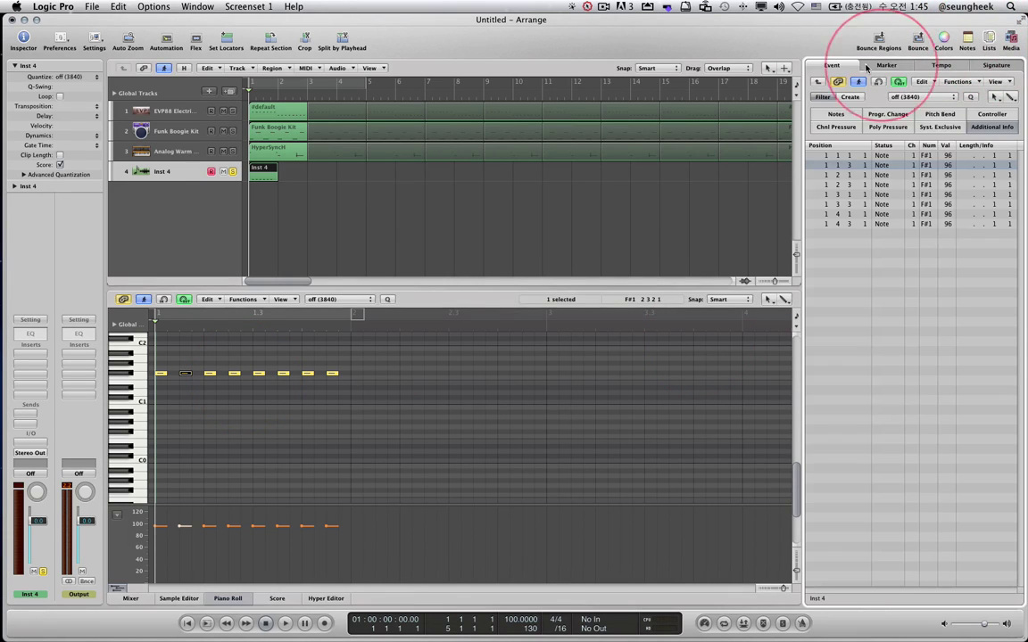
pyautogui.click(862, 167)
pyautogui.moveTo(864, 167); pyautogui.dragTo(854, 229)
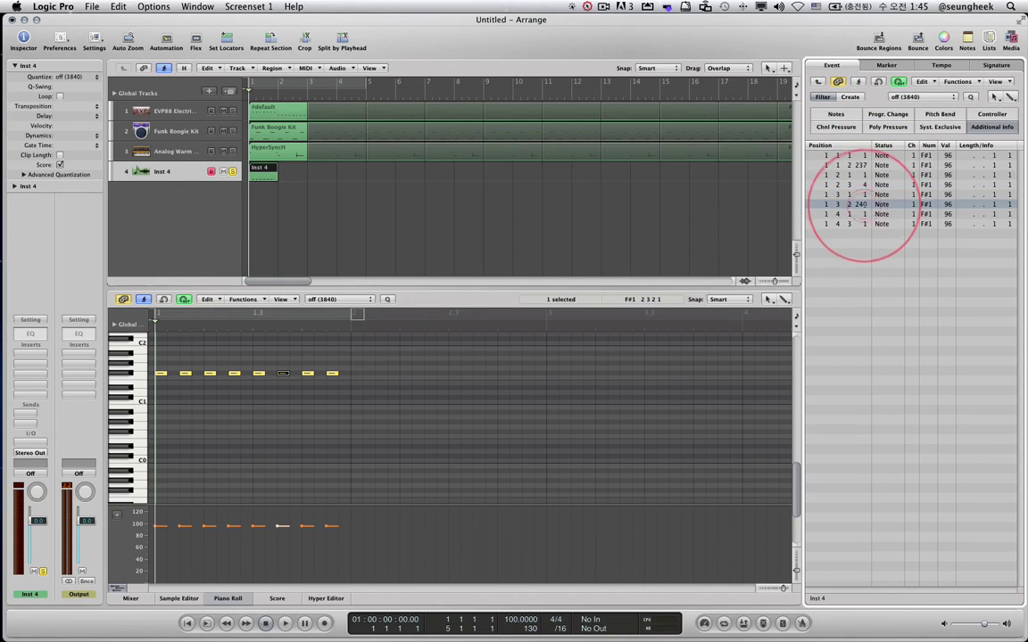
pyautogui.click(861, 224)
pyautogui.moveTo(862, 224); pyautogui.dragTo(867, 188)
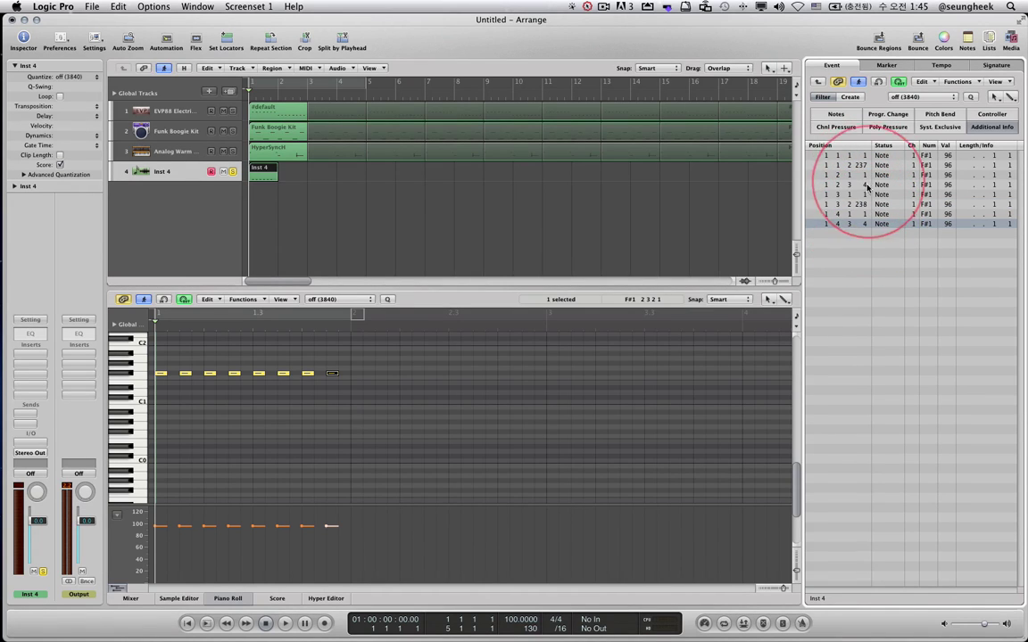
pyautogui.click(882, 166)
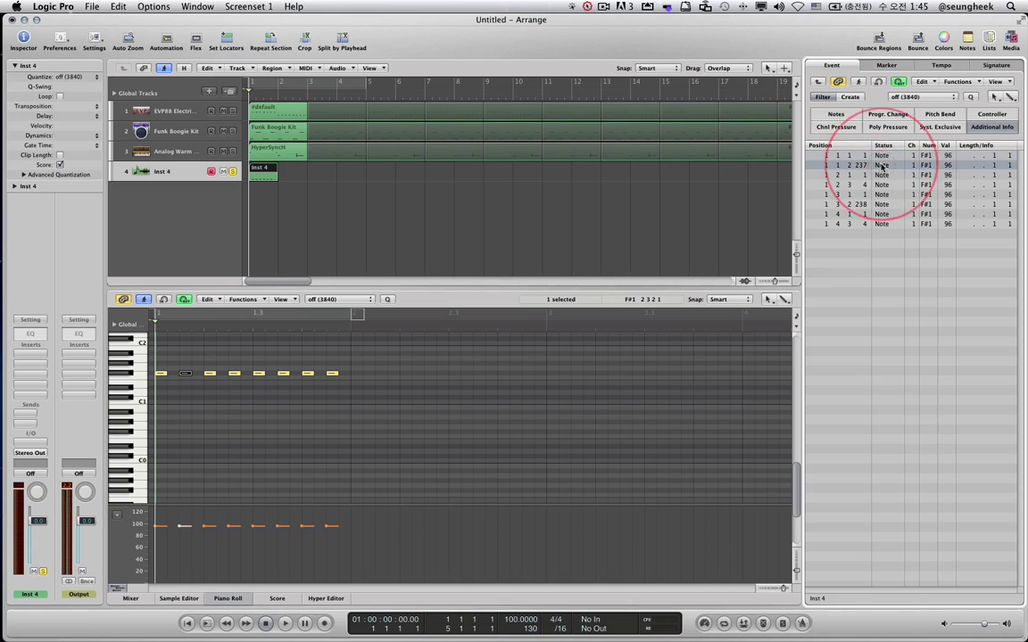
pyautogui.click(866, 183)
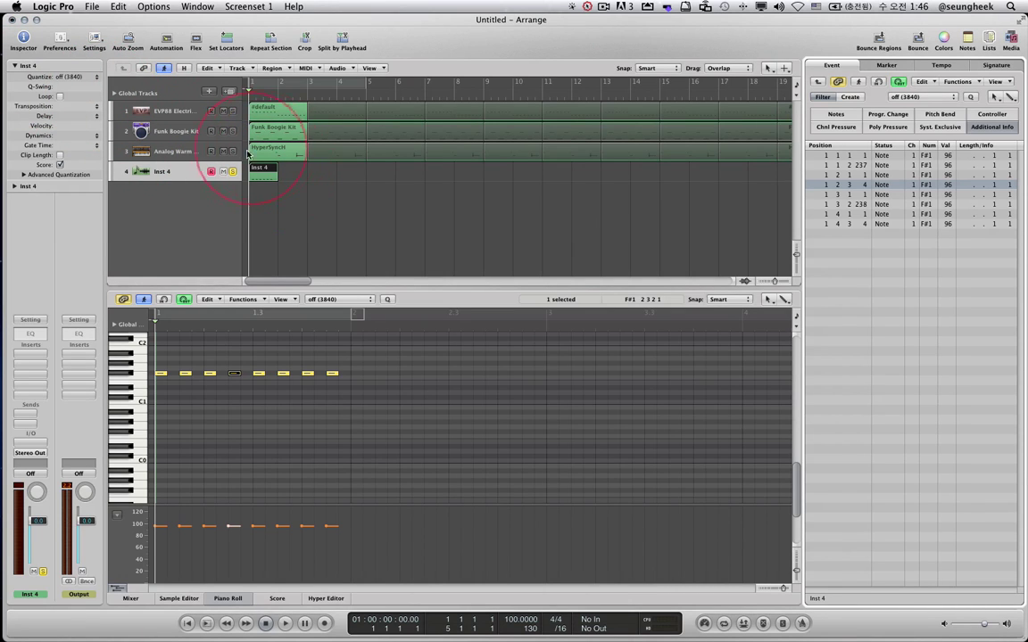
# Rename the new region on the Inst 4 track as "8 beat".
pyautogui.doubleClick(34, 66)
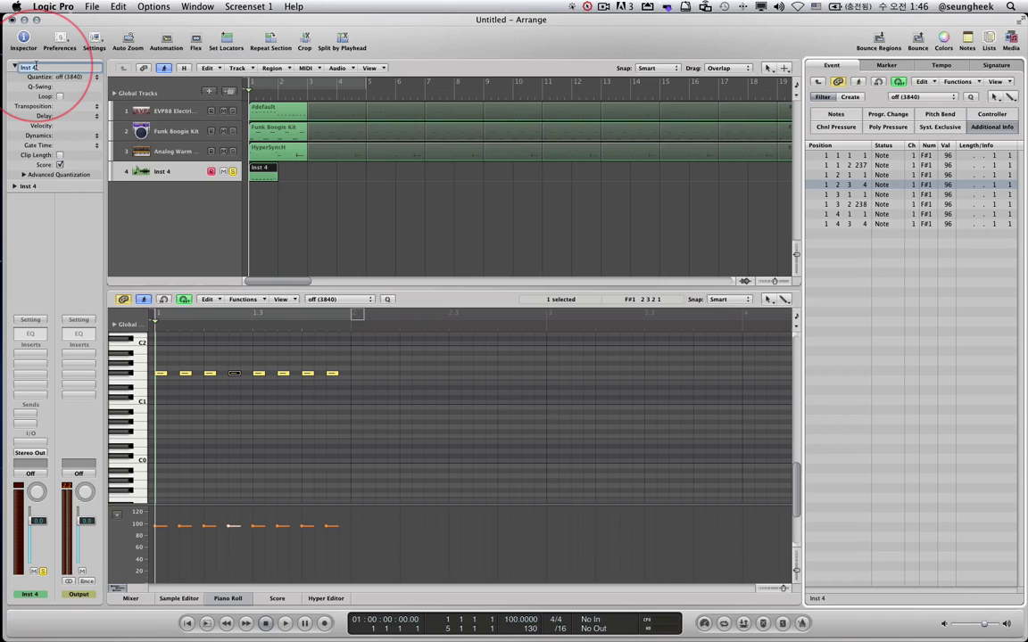
pyautogui.write('8 B')
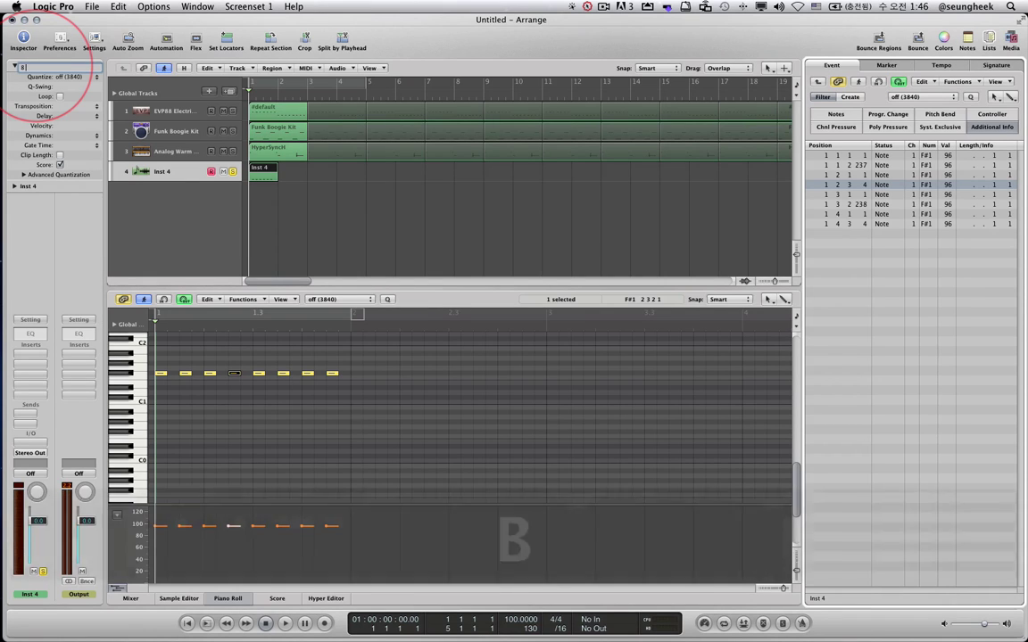
pyautogui.write('eat')
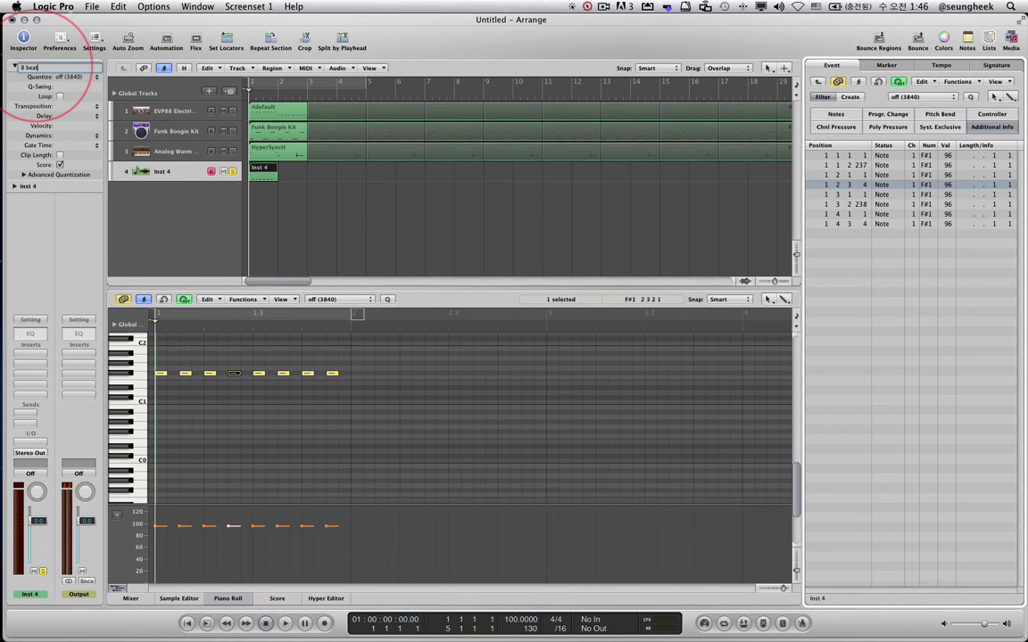
pyautogui.click(333, 199)
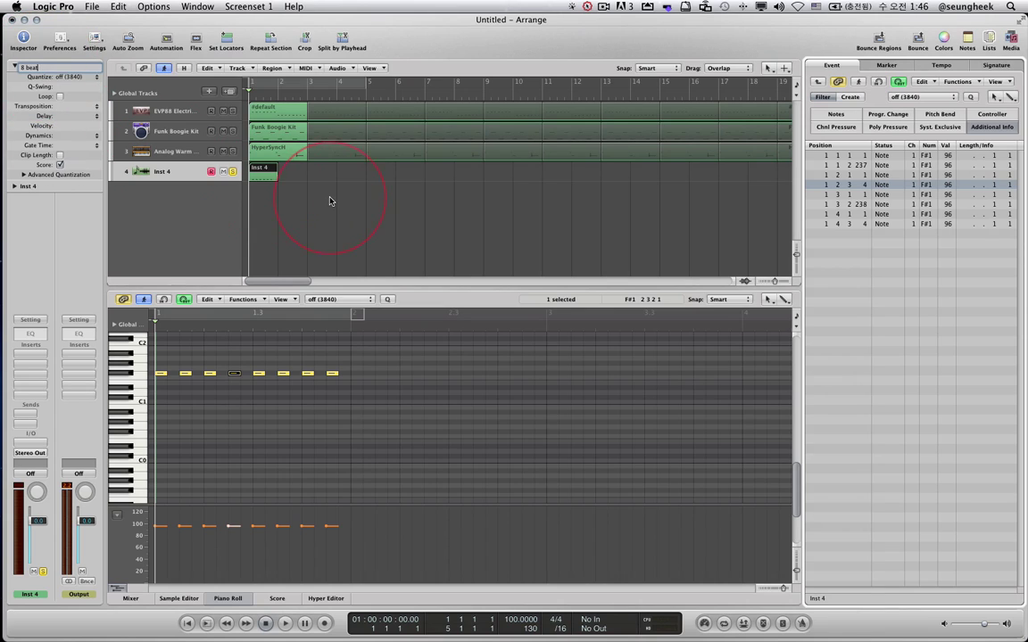
# Make a groove template from the 8 beat region and check for it among the quantize options.
pyautogui.click(75, 76)
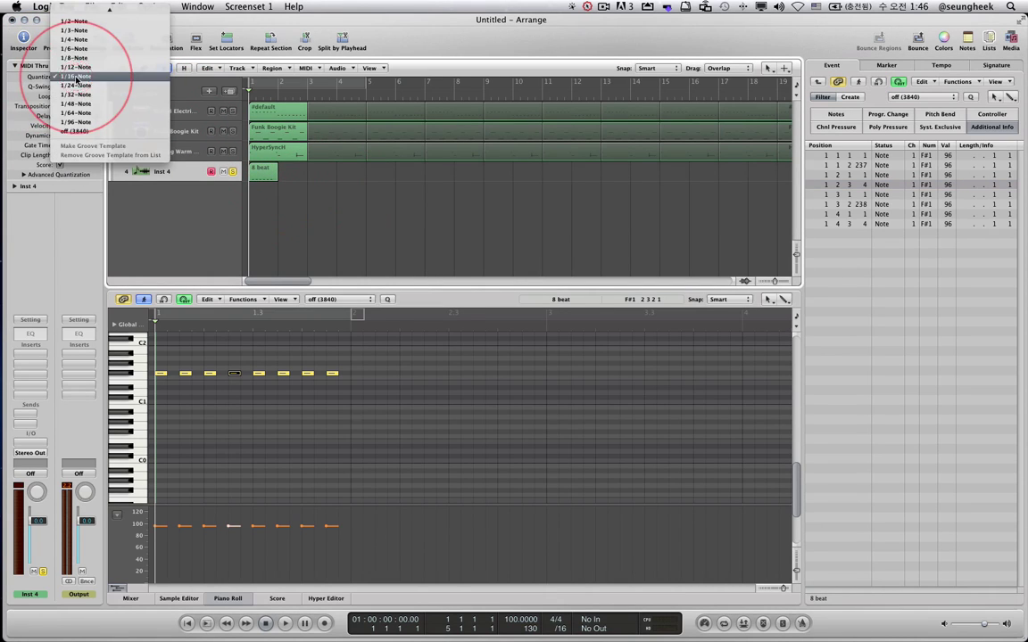
pyautogui.click(76, 131)
pyautogui.click(261, 173)
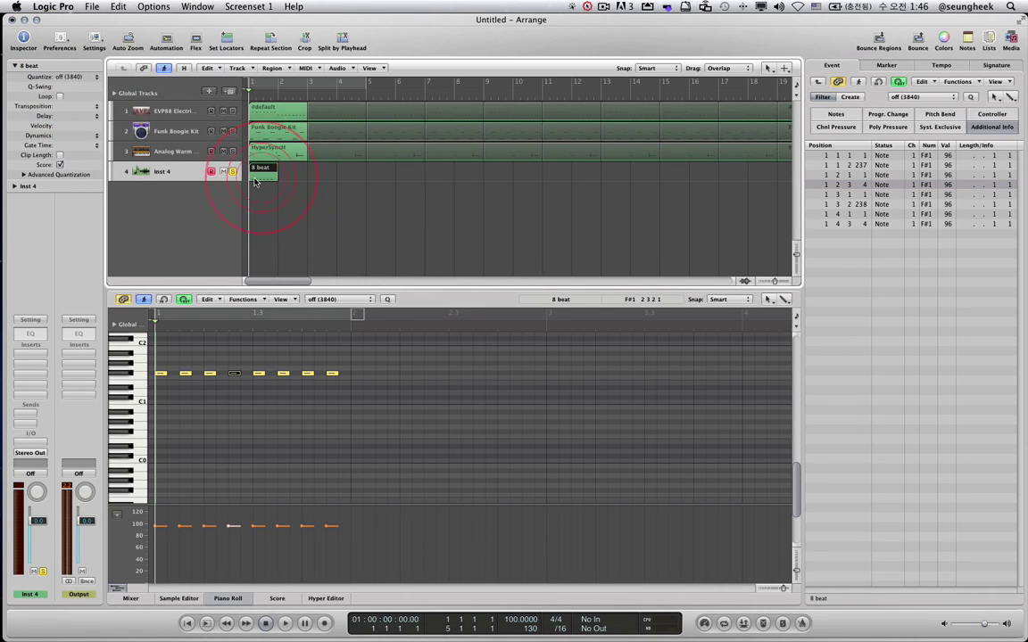
pyautogui.click(75, 77)
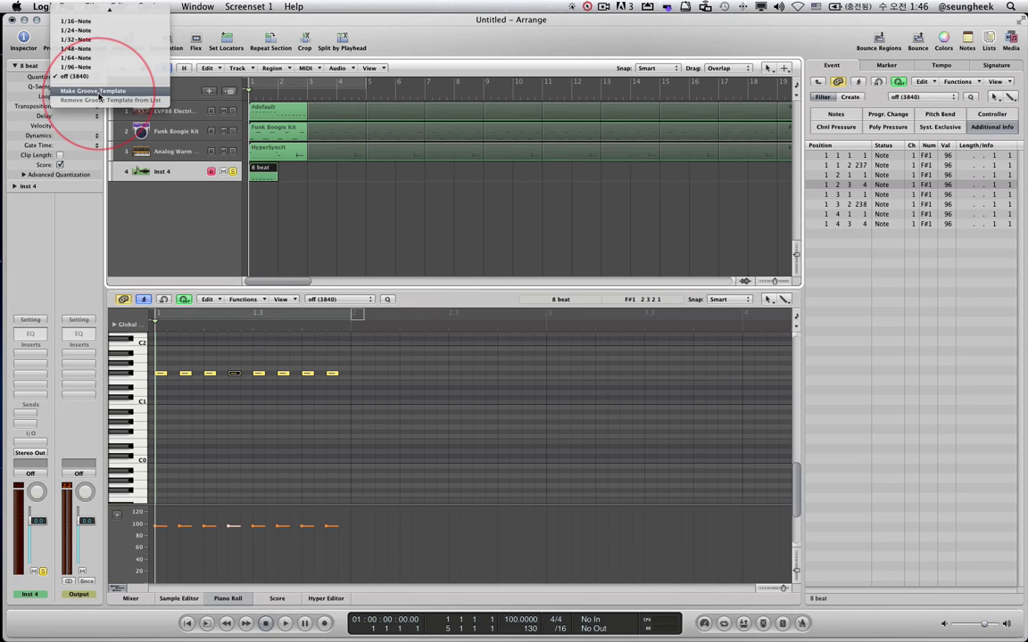
pyautogui.click(100, 93)
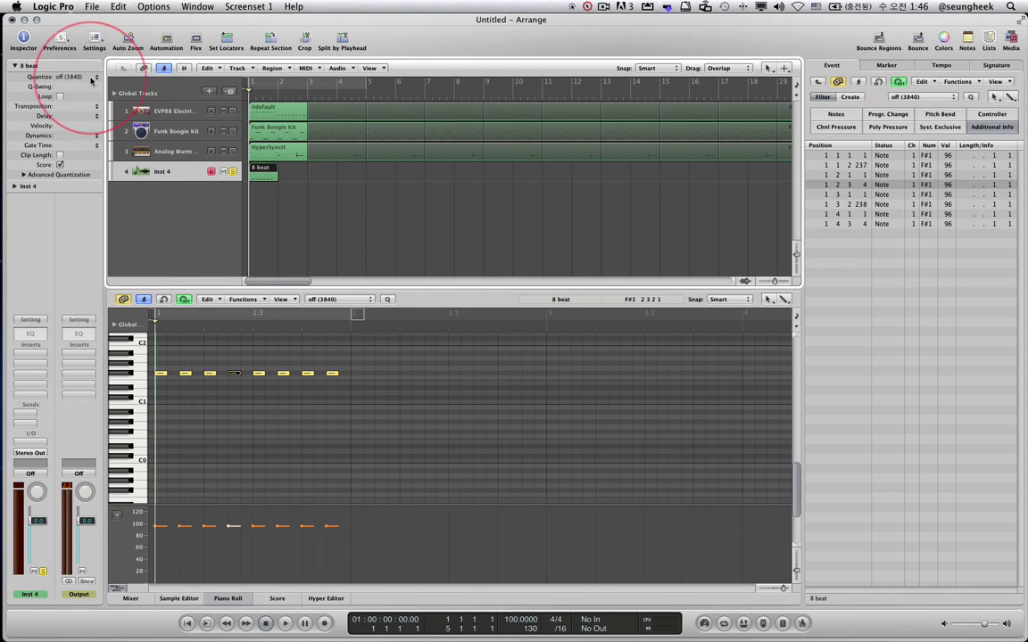
pyautogui.click(92, 79)
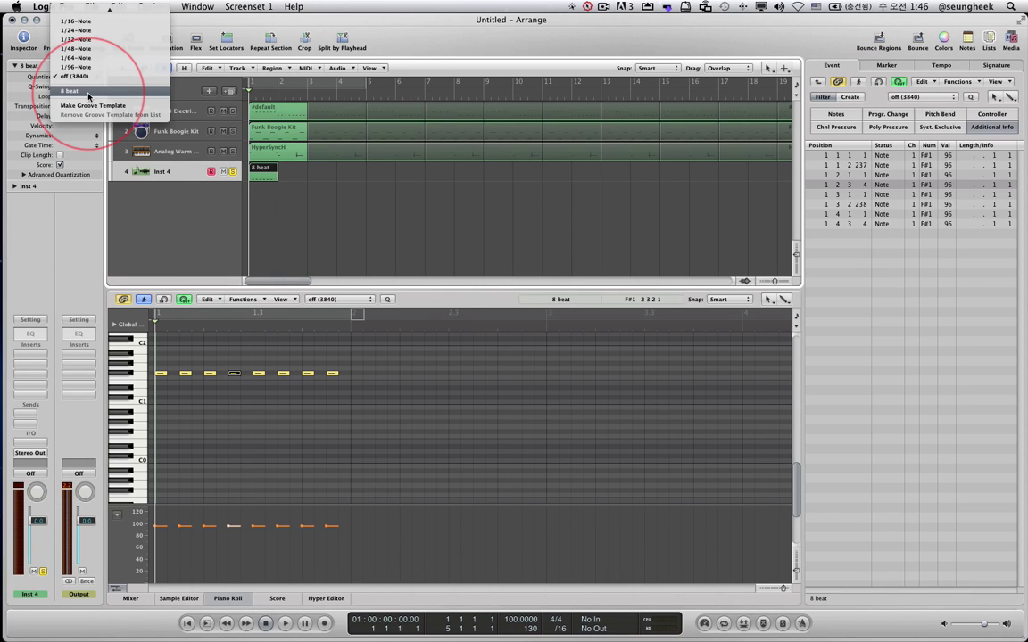
pyautogui.click(334, 178)
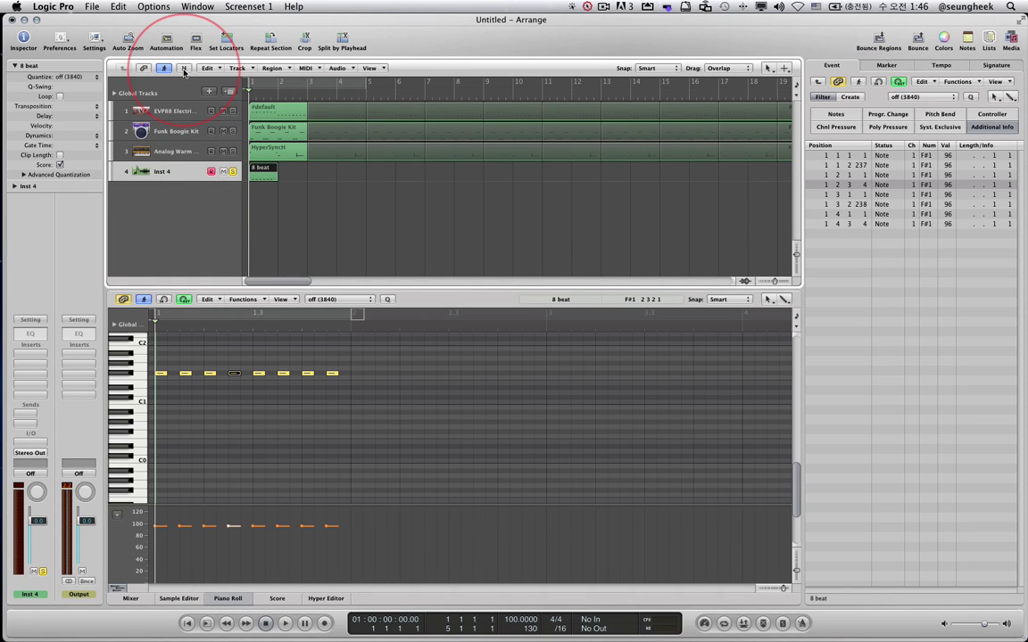
# Mark the Inst 4 track as hidden, mute its 8 beat region, and hide the marked track from the arrangement.
pyautogui.click(184, 69)
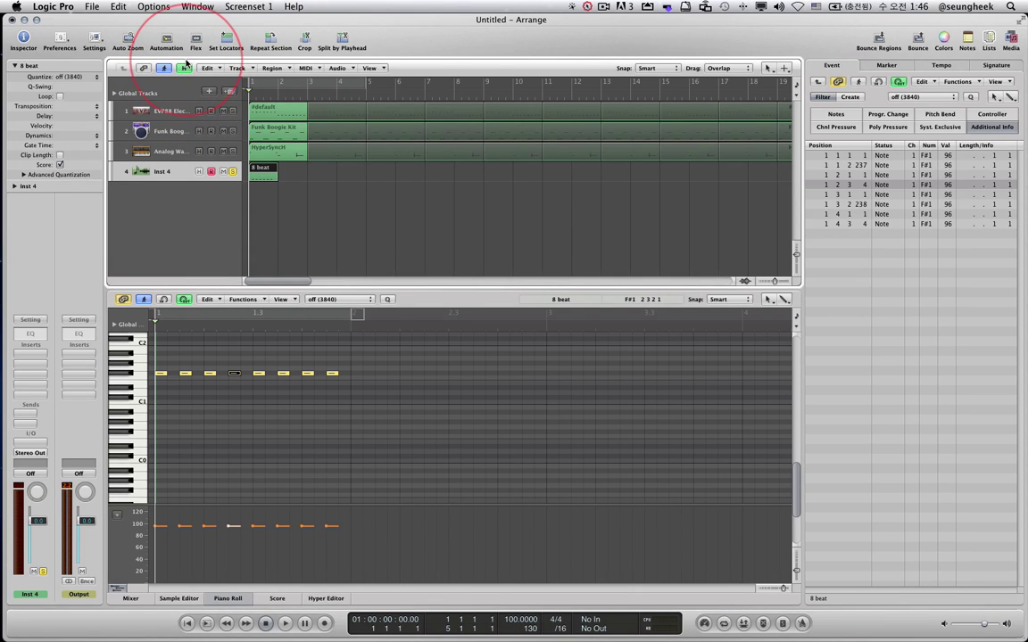
pyautogui.press('h')
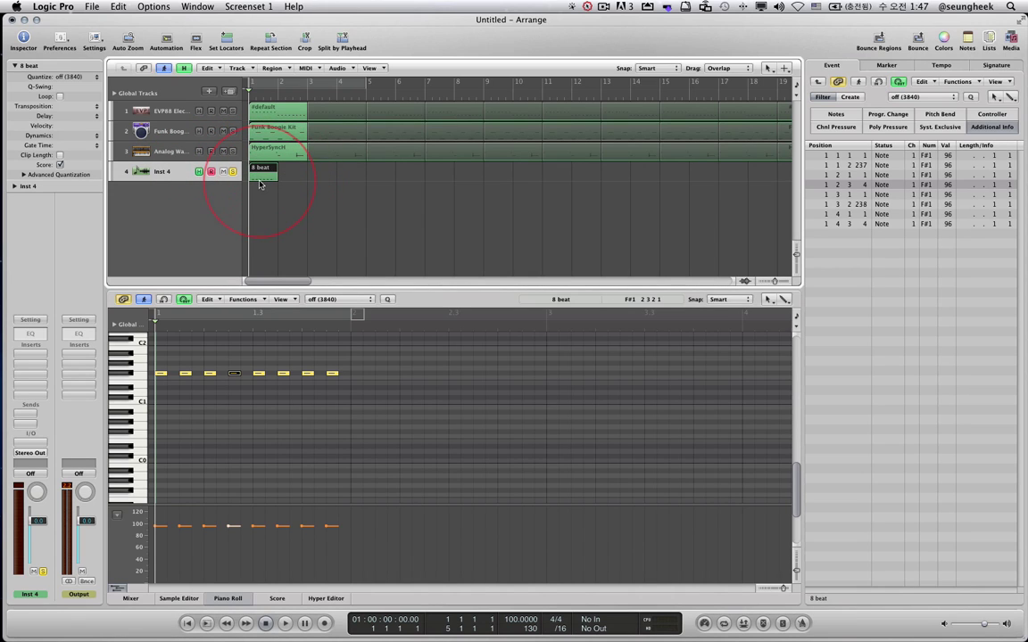
pyautogui.press('m')
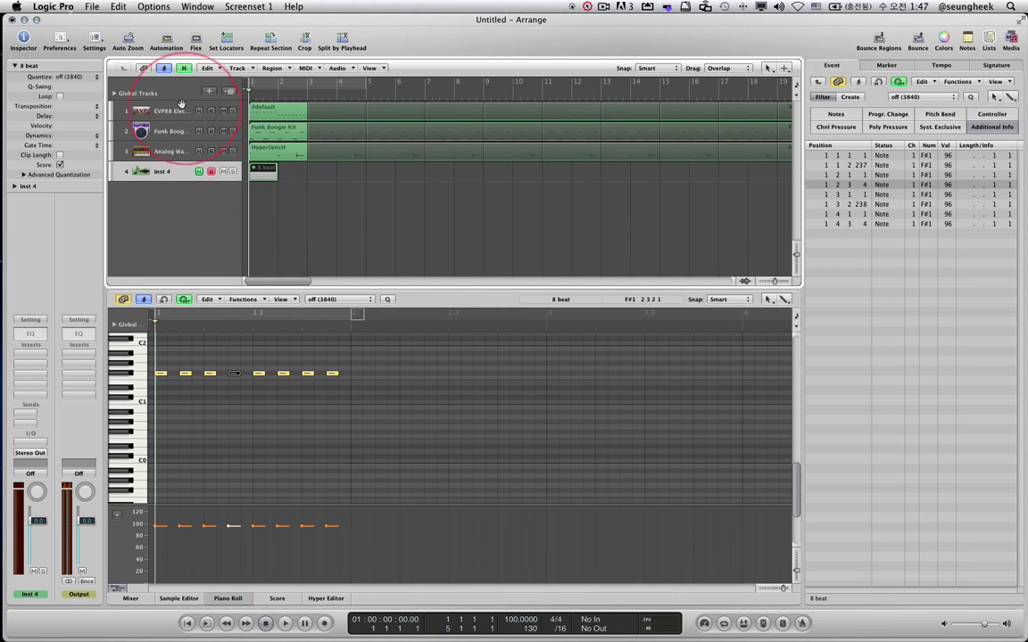
pyautogui.click(185, 68)
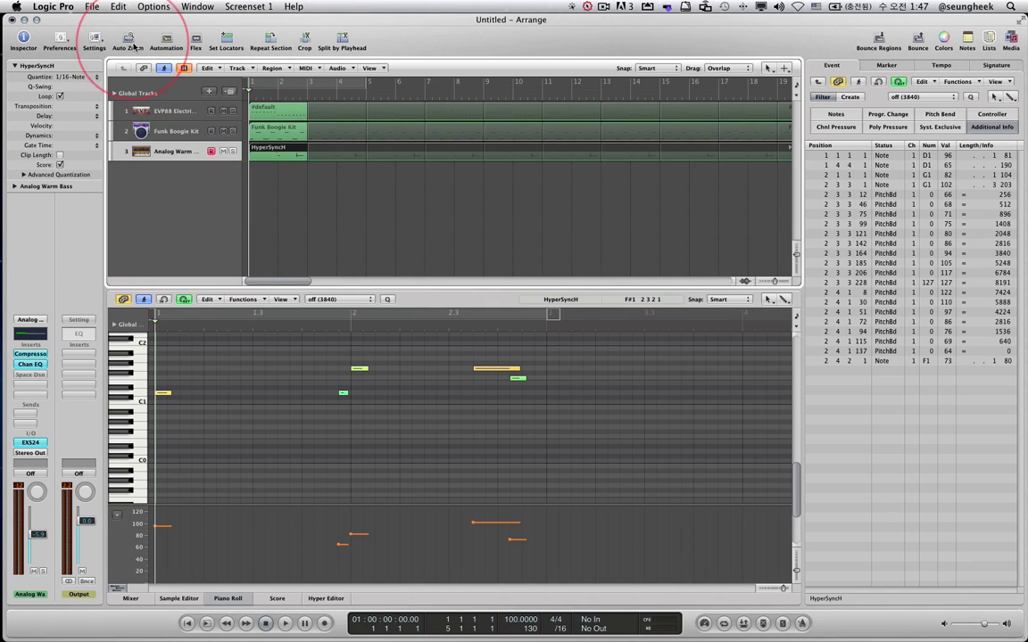
# Save the project as a template named "song 1" in the Project Templates folder.
pyautogui.click(274, 191)
pyautogui.moveTo(277, 161); pyautogui.dragTo(299, 146)
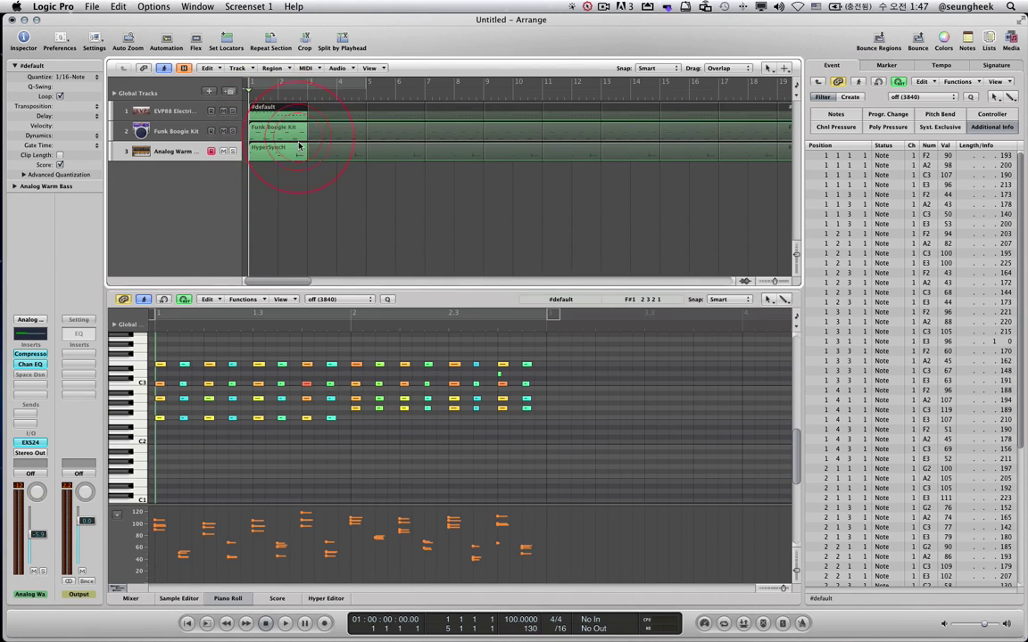
pyautogui.click(92, 6)
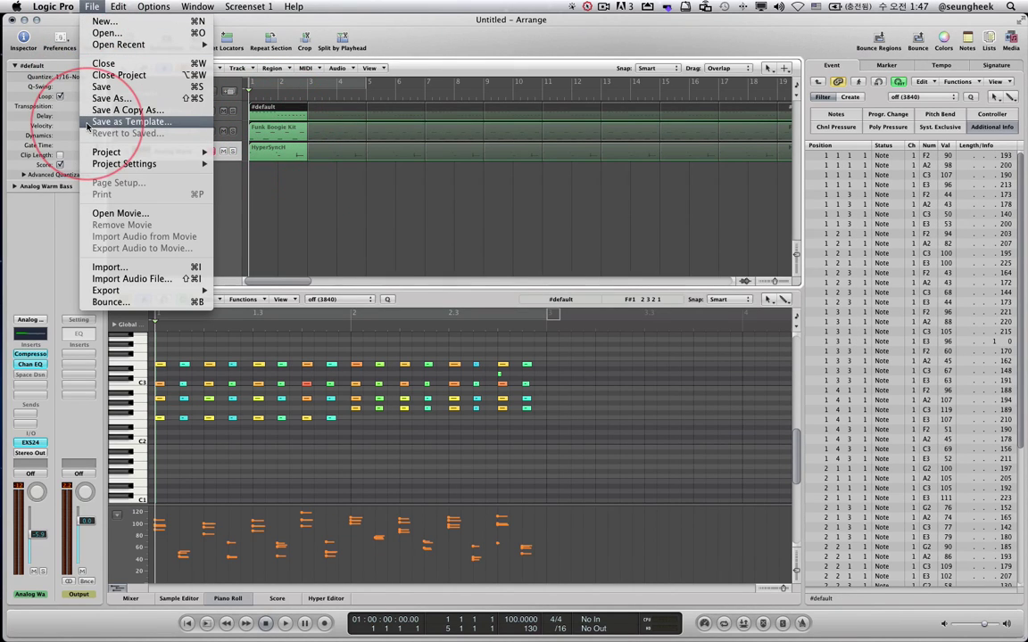
pyautogui.click(161, 125)
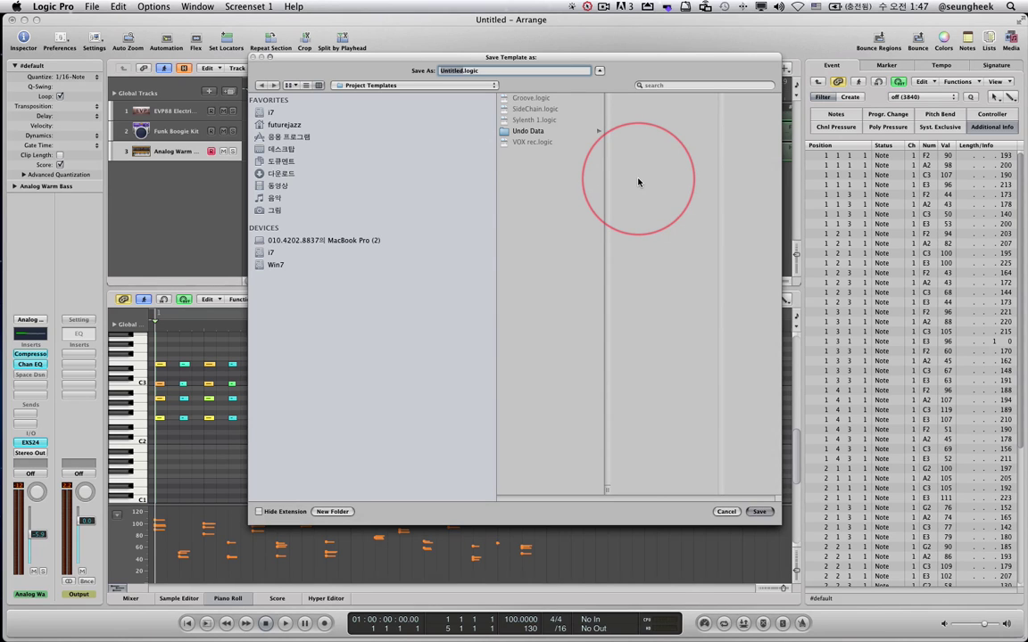
pyautogui.write('8')
pyautogui.press('BackSpace')
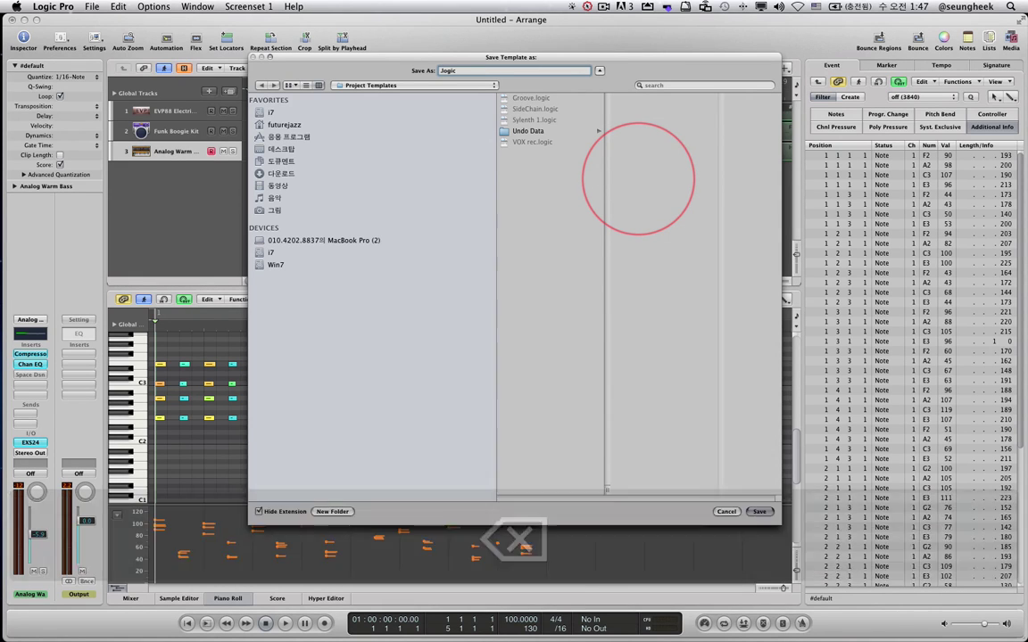
pyautogui.write('song 1')
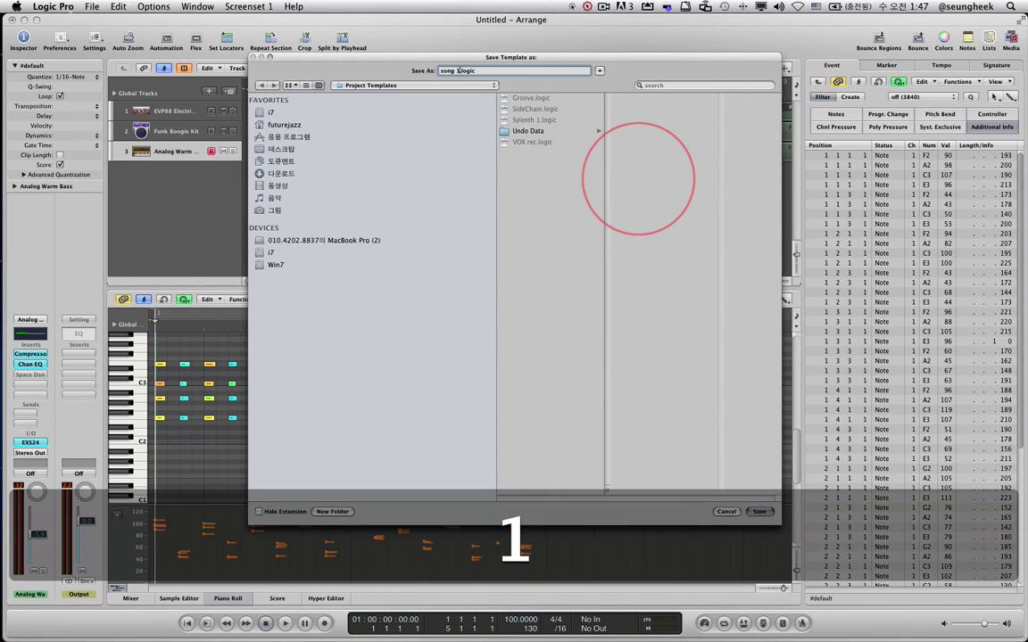
pyautogui.click(756, 514)
# Create a new project from the "song 1" template without closing the current project, and dismiss its save dialog.
pyautogui.click(92, 7)
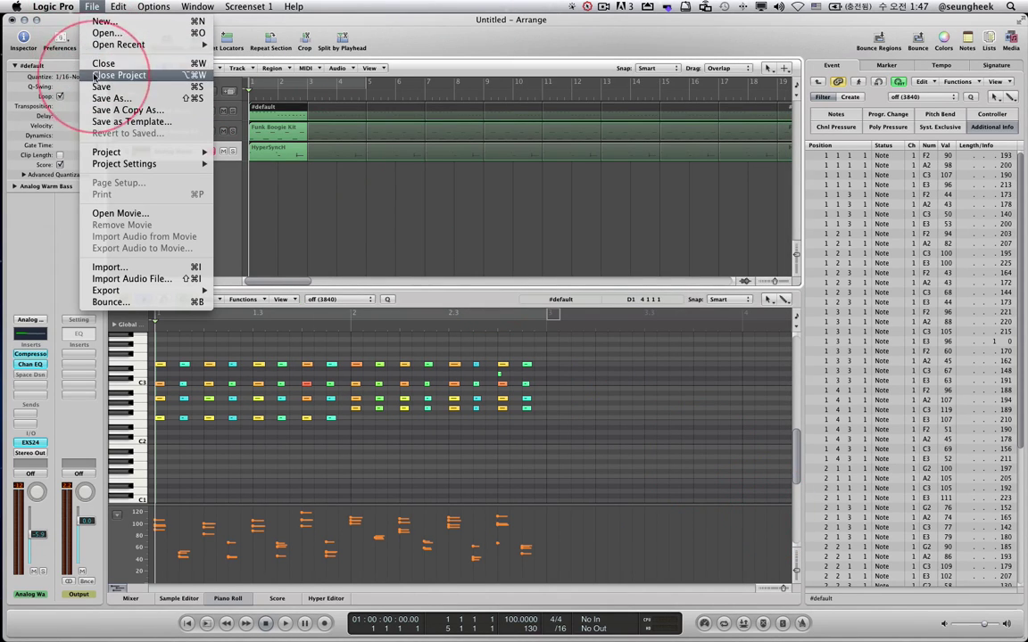
pyautogui.click(104, 21)
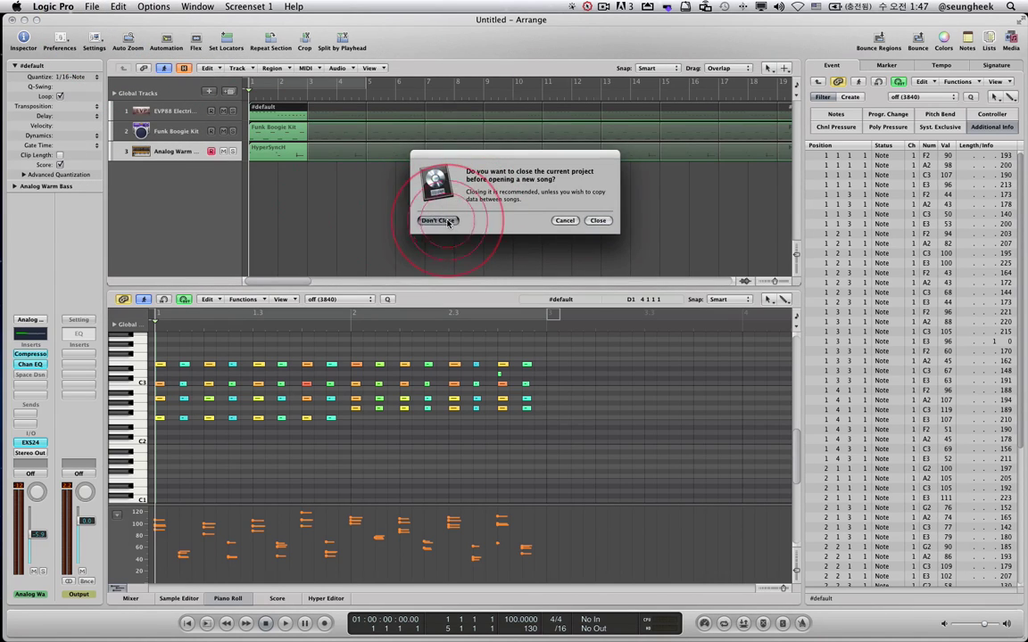
pyautogui.click(447, 221)
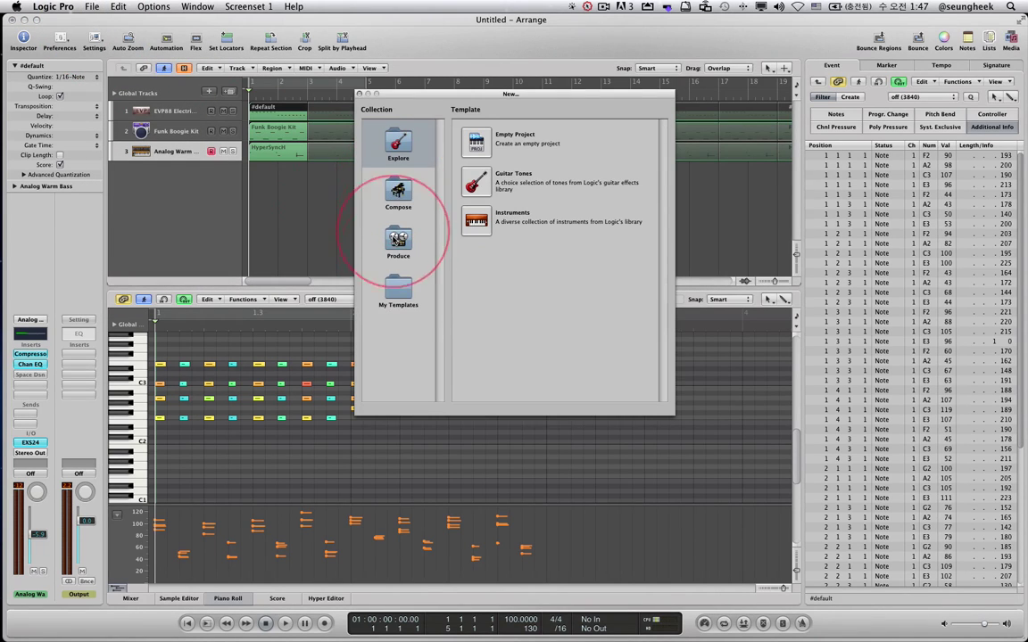
pyautogui.click(398, 298)
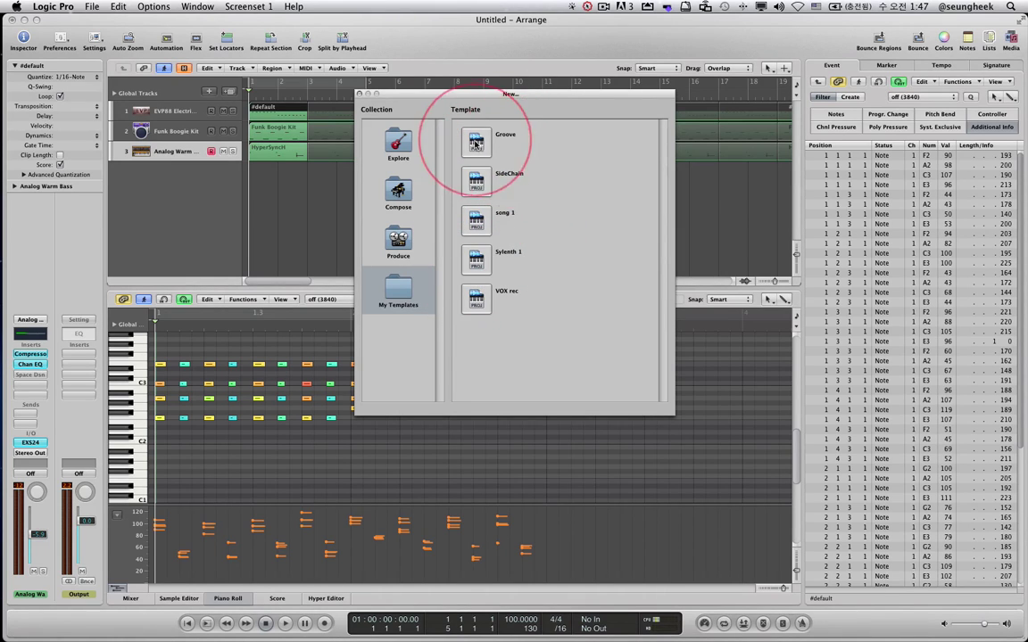
pyautogui.doubleClick(491, 226)
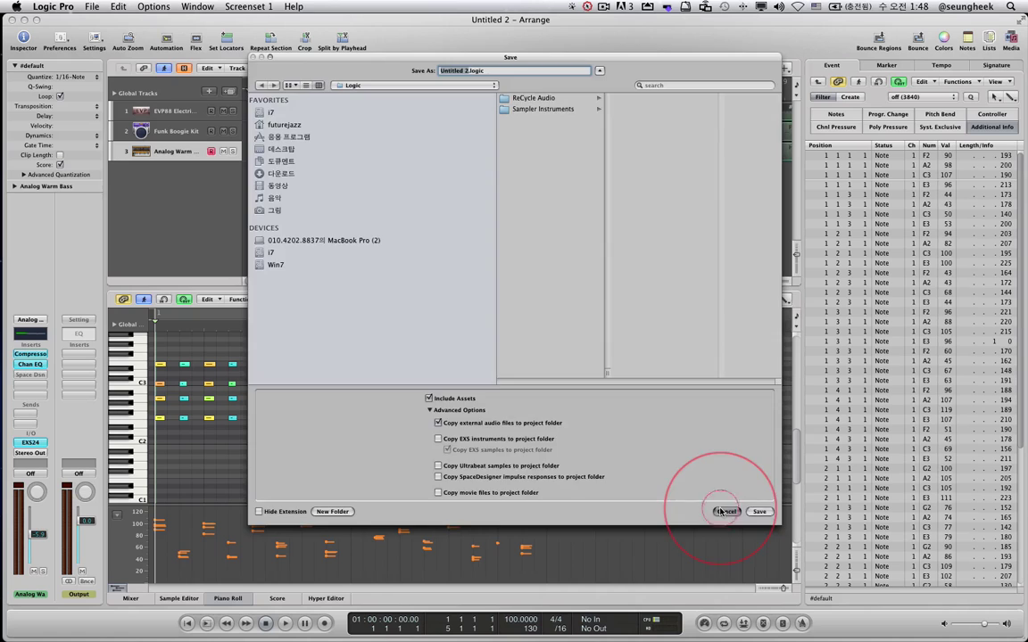
pyautogui.click(725, 512)
# Check the new project for the hidden Inst 4 track and for the 8 beat groove among the quantize options.
pyautogui.click(183, 68)
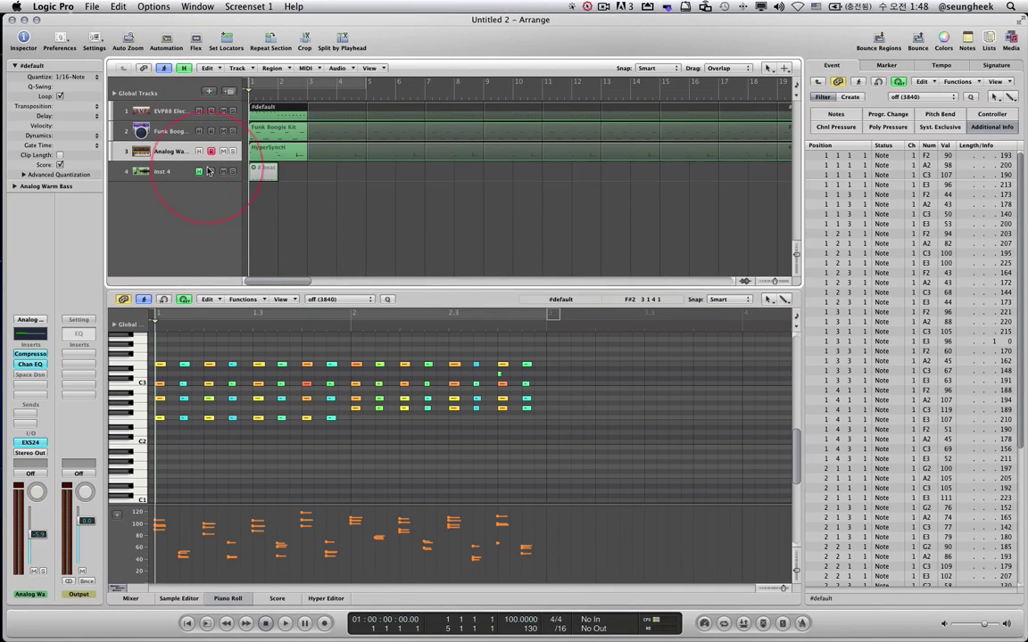
pyautogui.click(183, 69)
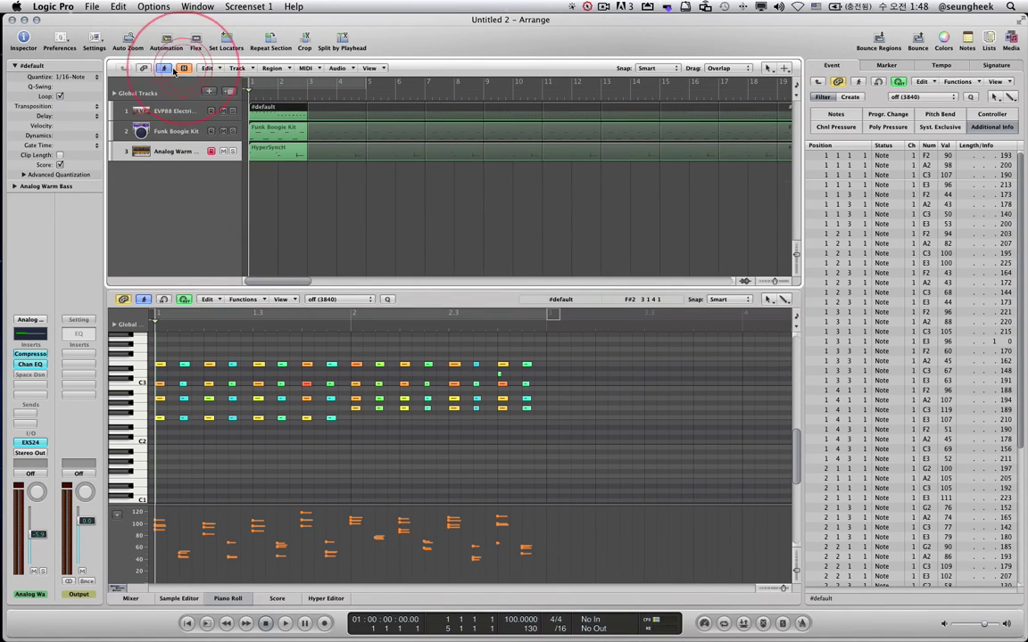
pyautogui.click(85, 77)
pyautogui.moveTo(84, 80); pyautogui.dragTo(98, 150)
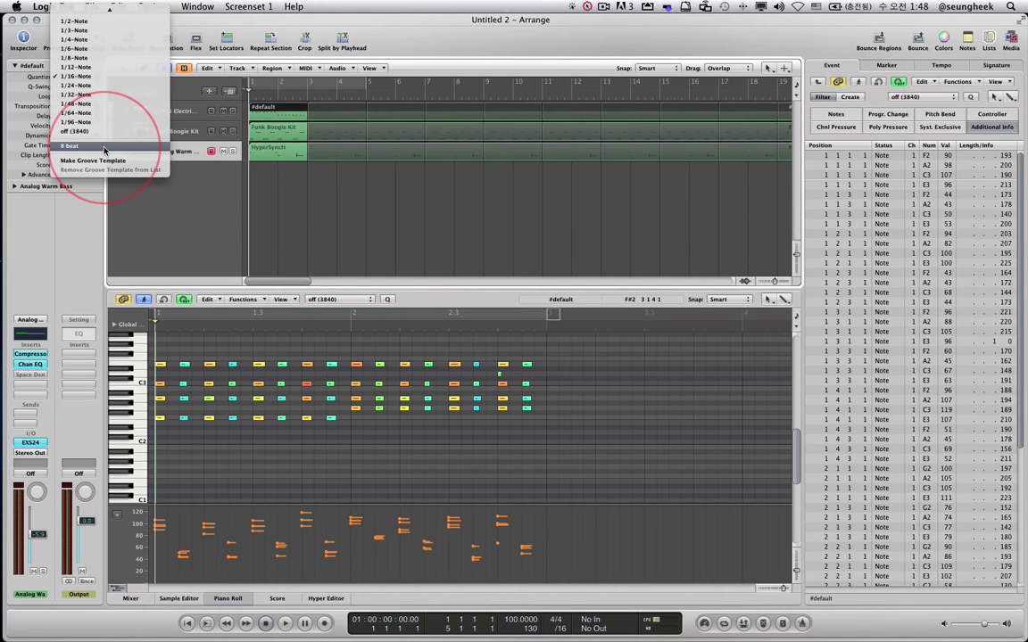
pyautogui.moveTo(104, 150); pyautogui.dragTo(312, 181)
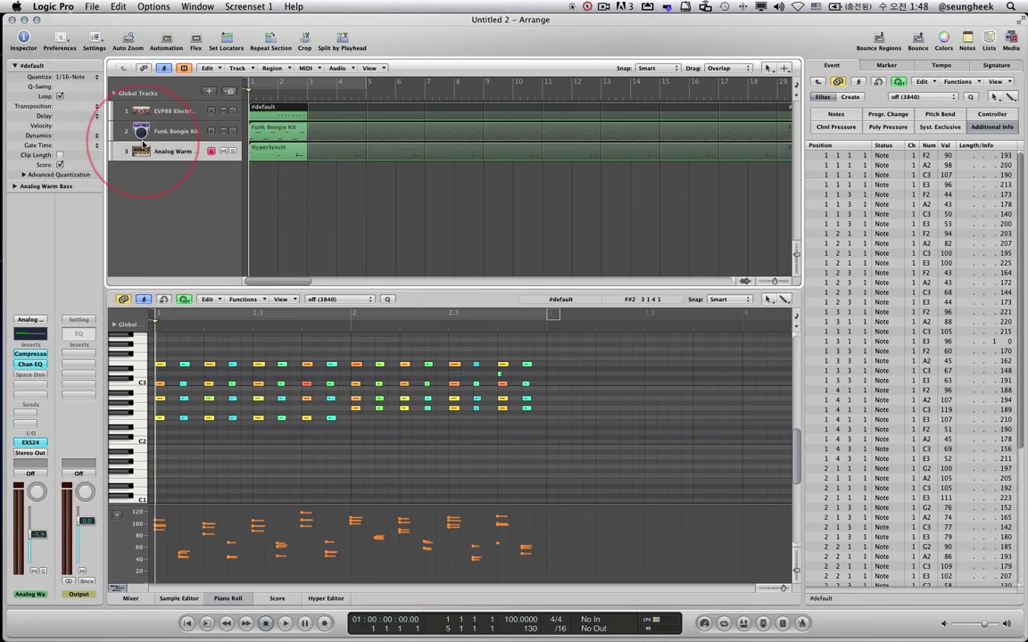
# Set the #default region's quantize to 1/8-Note with a Q-Swing of 59%.
pyautogui.click(82, 76)
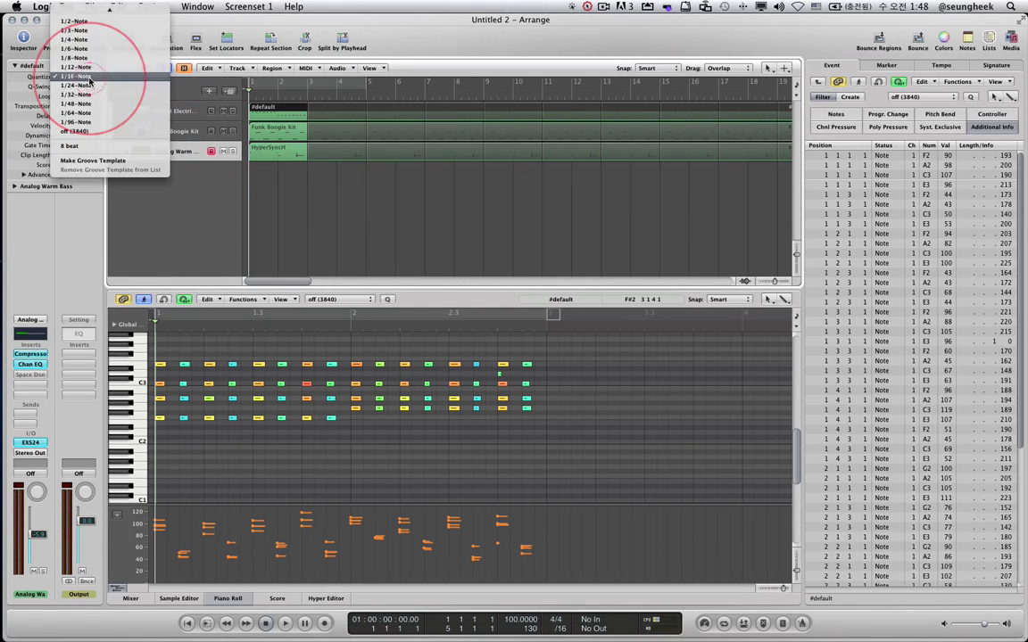
pyautogui.moveTo(92, 46); pyautogui.dragTo(142, 131)
pyautogui.click(78, 77)
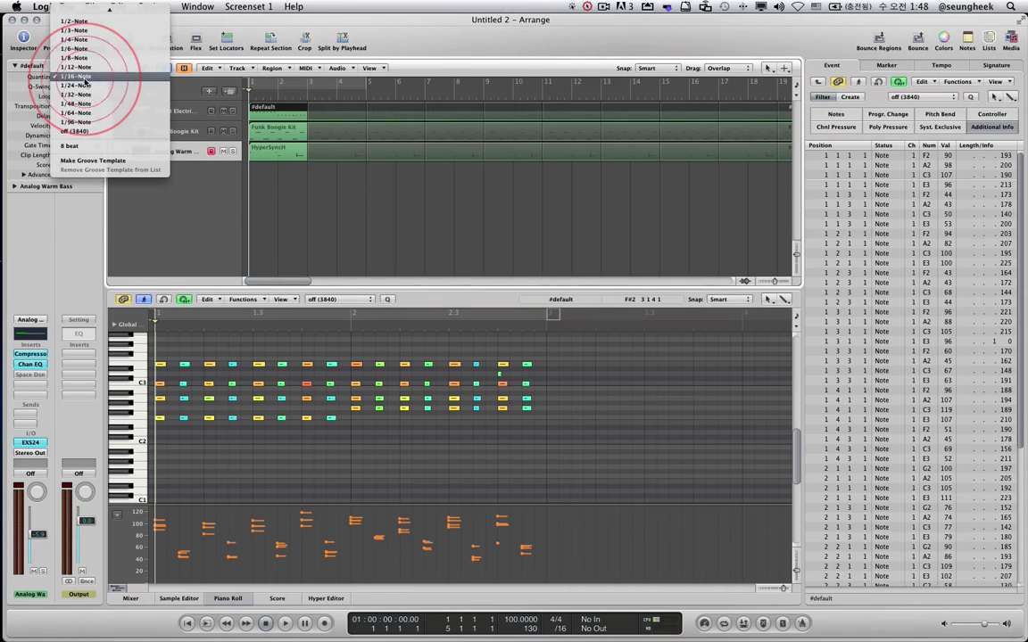
pyautogui.click(74, 57)
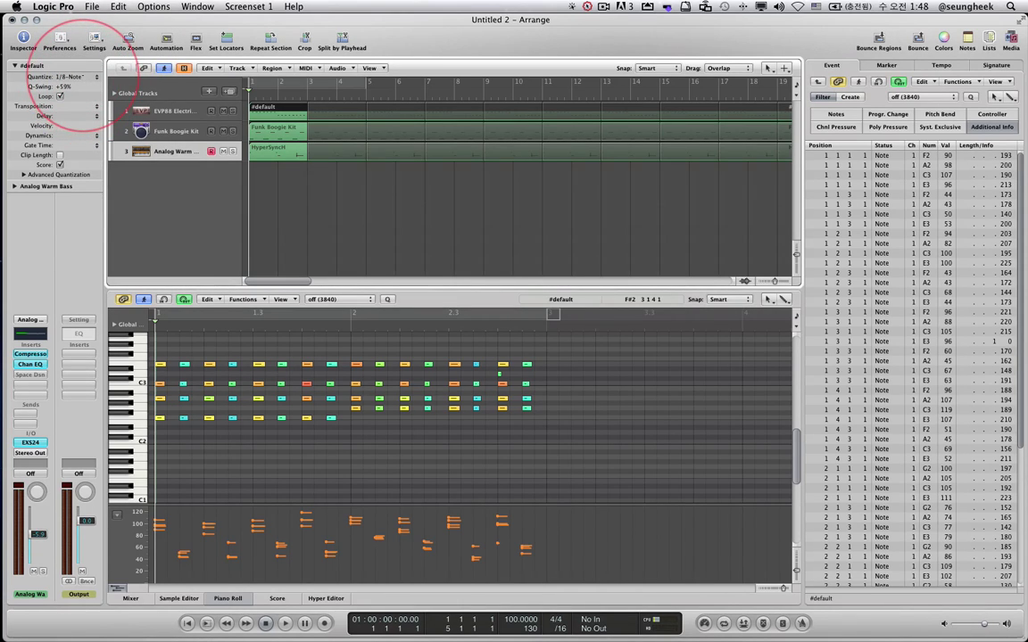
pyautogui.moveTo(83, 76); pyautogui.dragTo(81, 79)
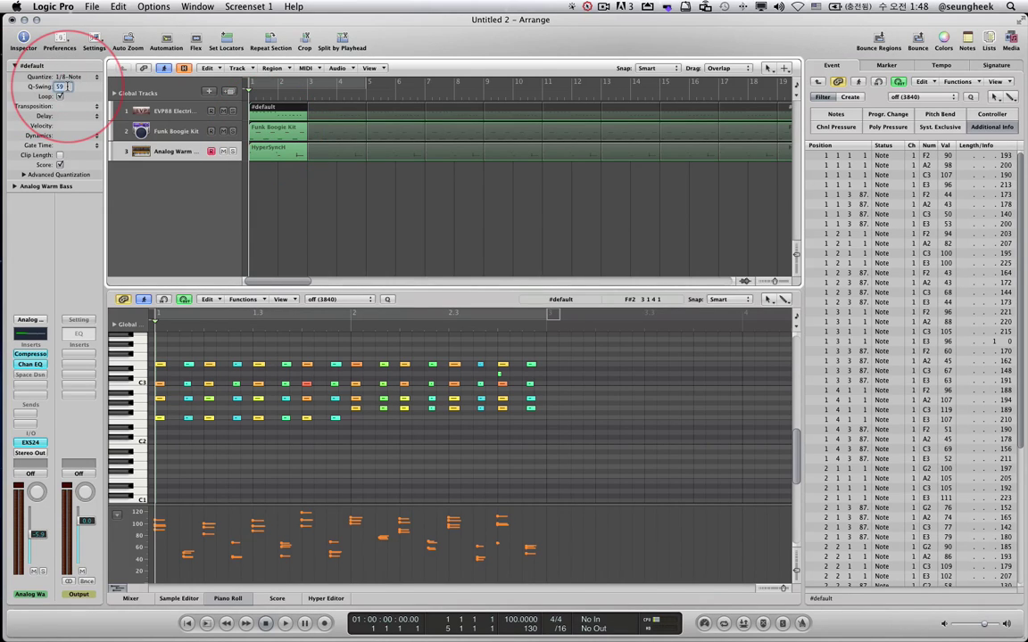
# Remove the #default region's swing and set its quantize back to 1/16-Note.
pyautogui.write('5')
pyautogui.press('Return')
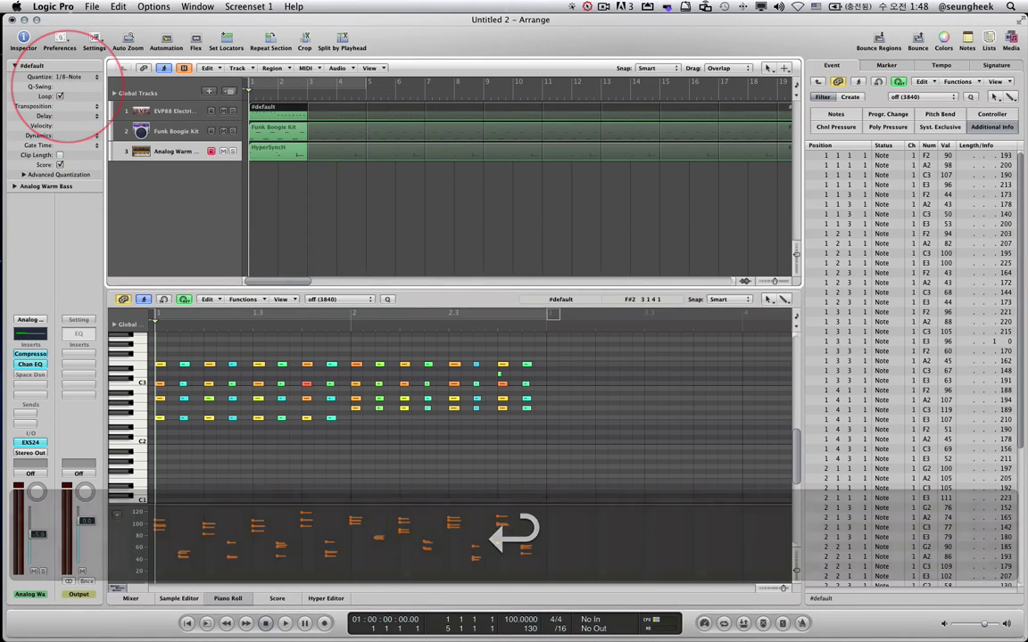
pyautogui.click(79, 77)
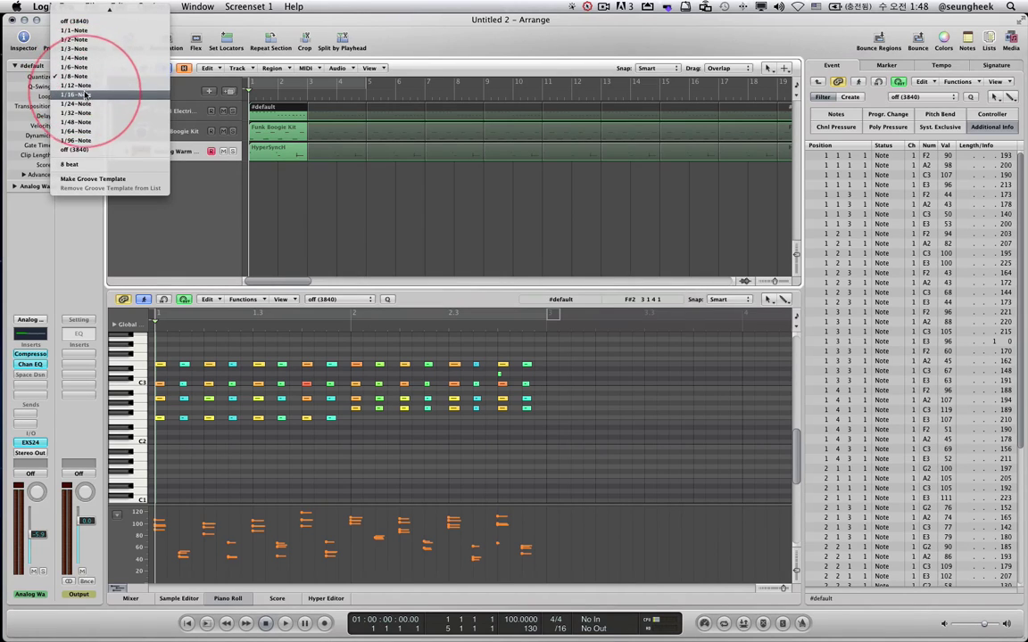
pyautogui.click(86, 97)
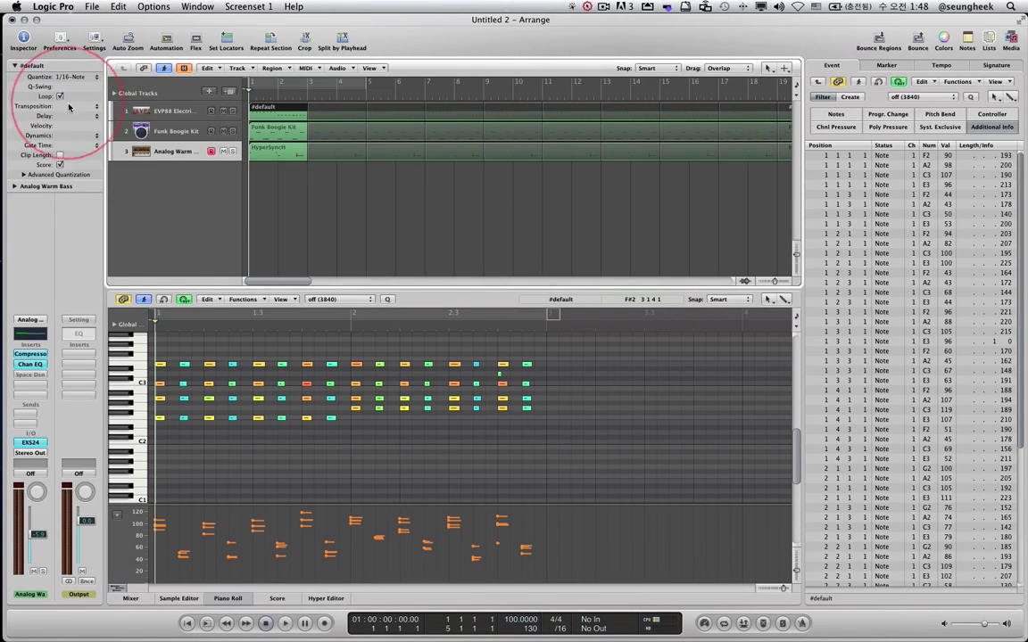
# Look at the Funk Boogie Kit and HyperSynch regions, and play the arrangement from the beginning.
pyautogui.click(286, 180)
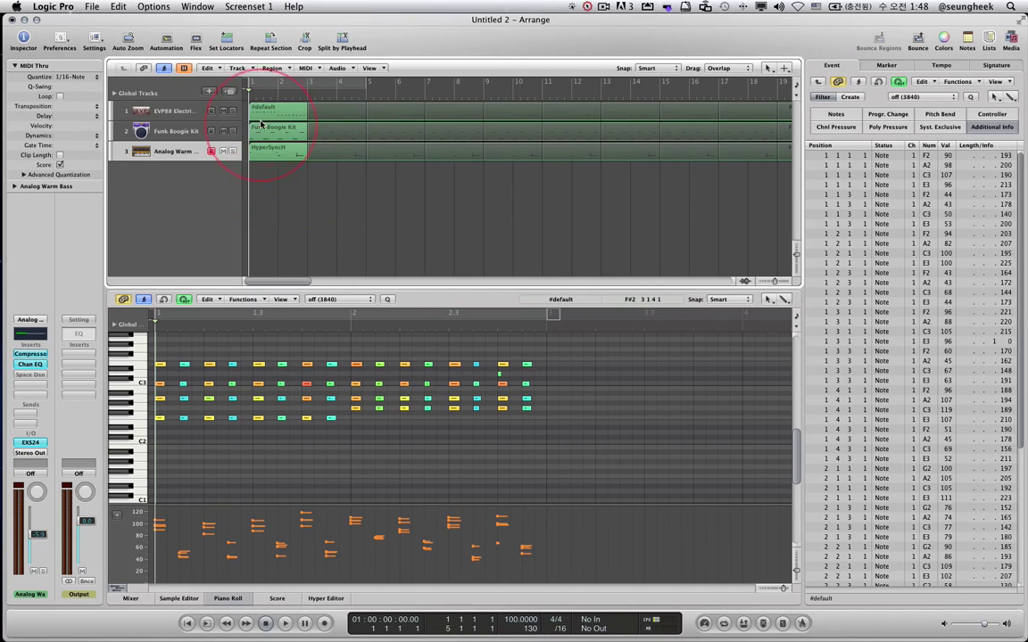
pyautogui.click(261, 128)
pyautogui.click(267, 150)
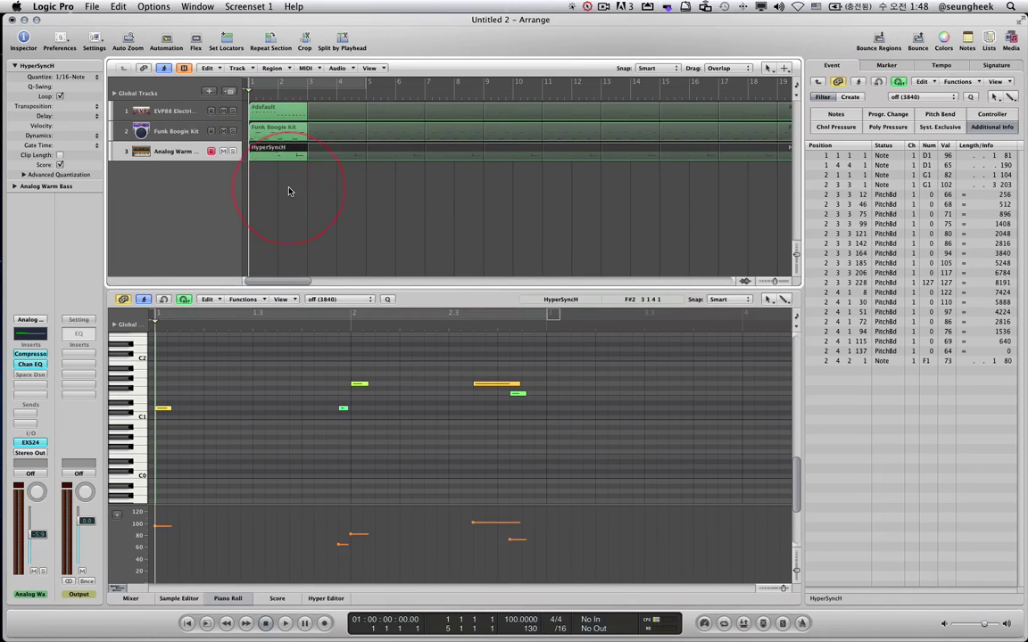
pyautogui.press('Return')
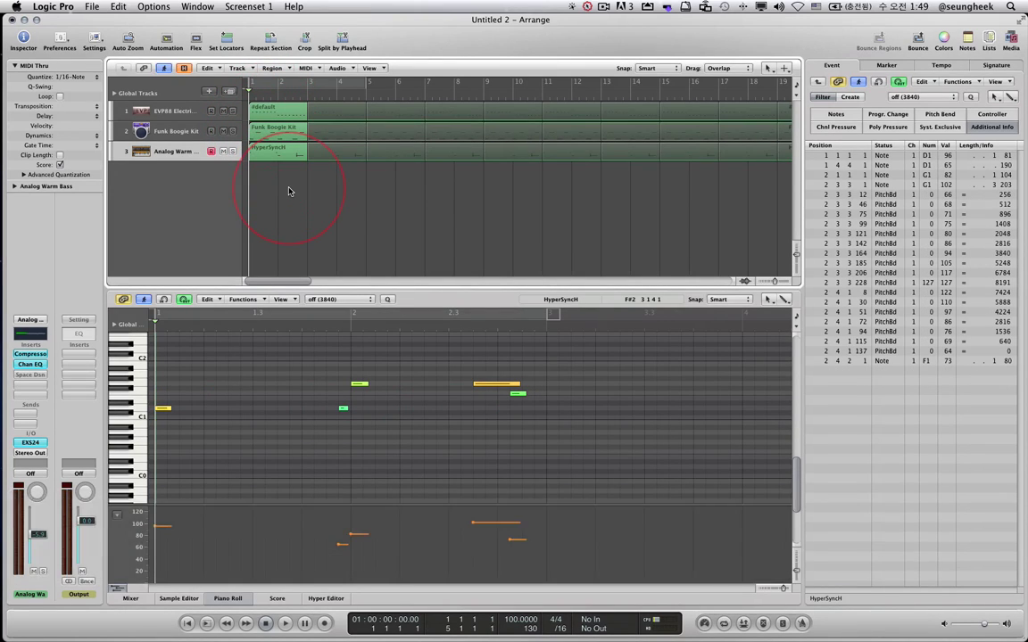
pyautogui.press('space')
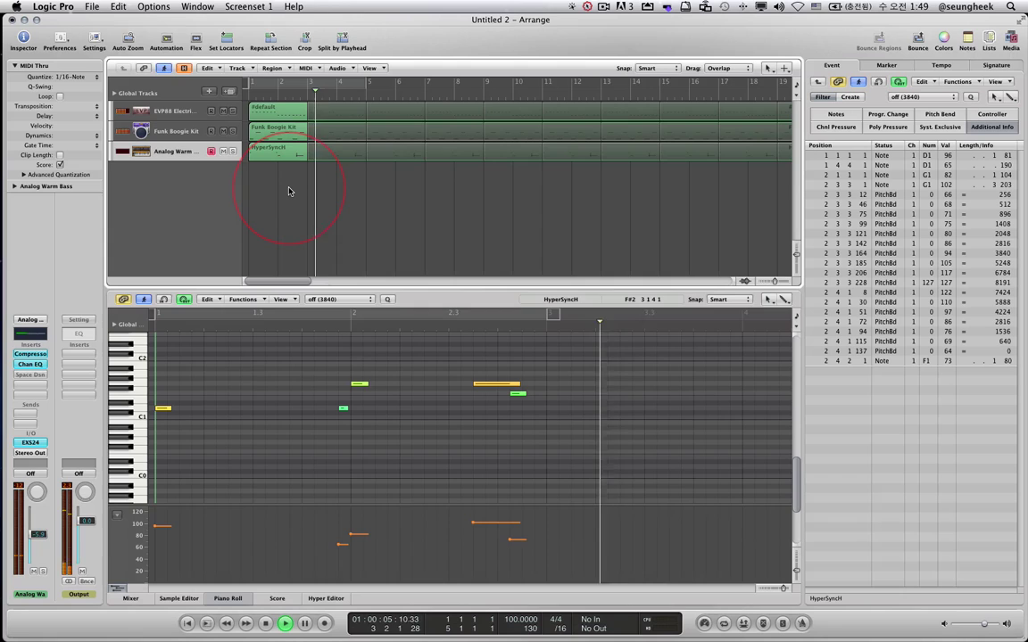
pyautogui.press('space')
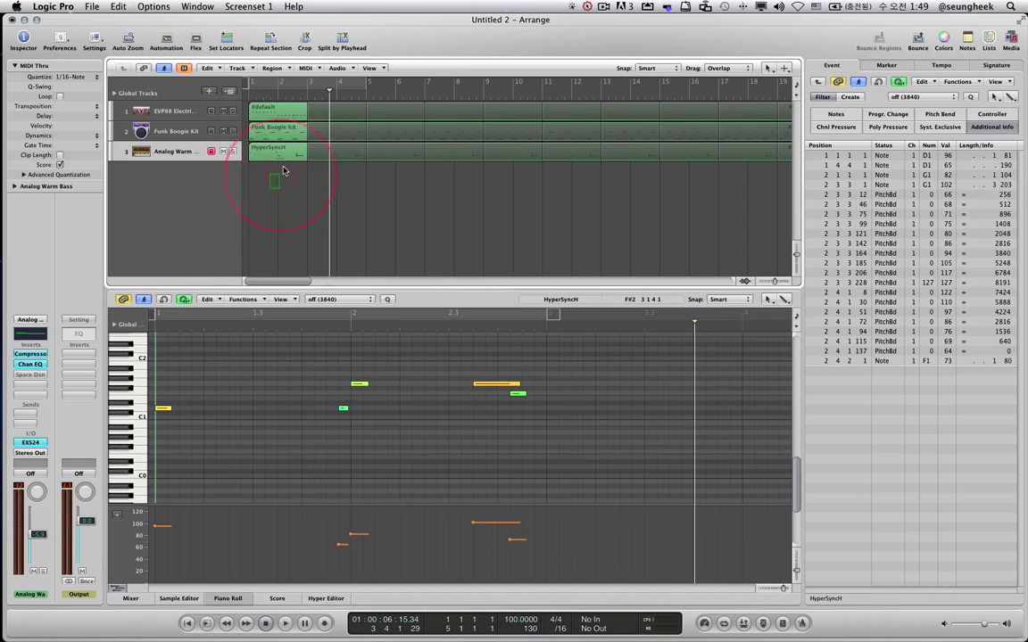
# Shorten the looped regions on all three tracks to about one beat and copy them together to bar 2.
pyautogui.moveTo(284, 171); pyautogui.dragTo(317, 105)
pyautogui.moveTo(304, 157); pyautogui.dragTo(257, 151)
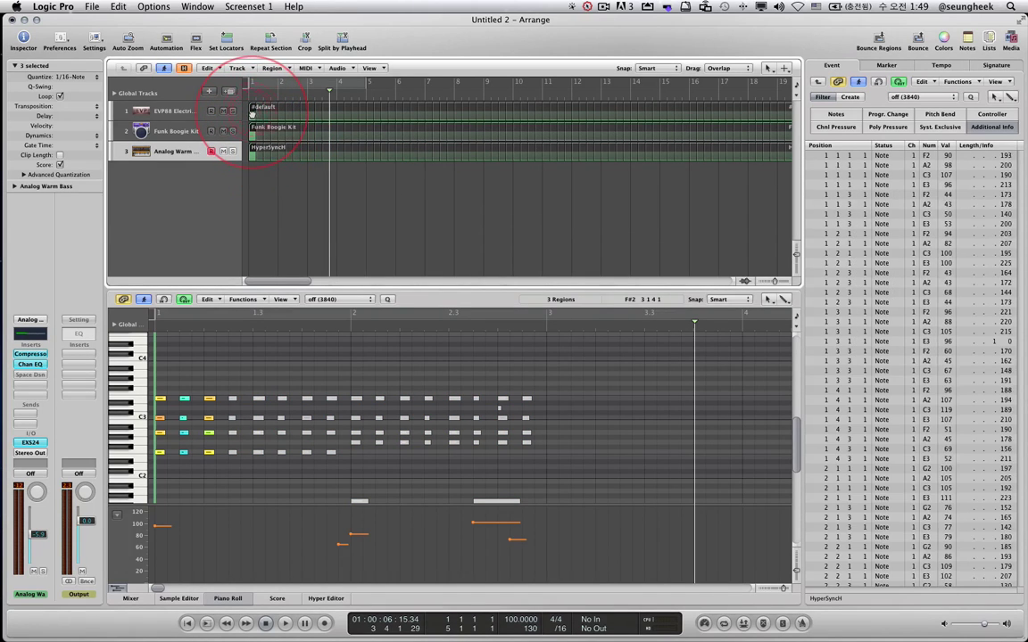
pyautogui.moveTo(253, 114); pyautogui.dragTo(282, 114)
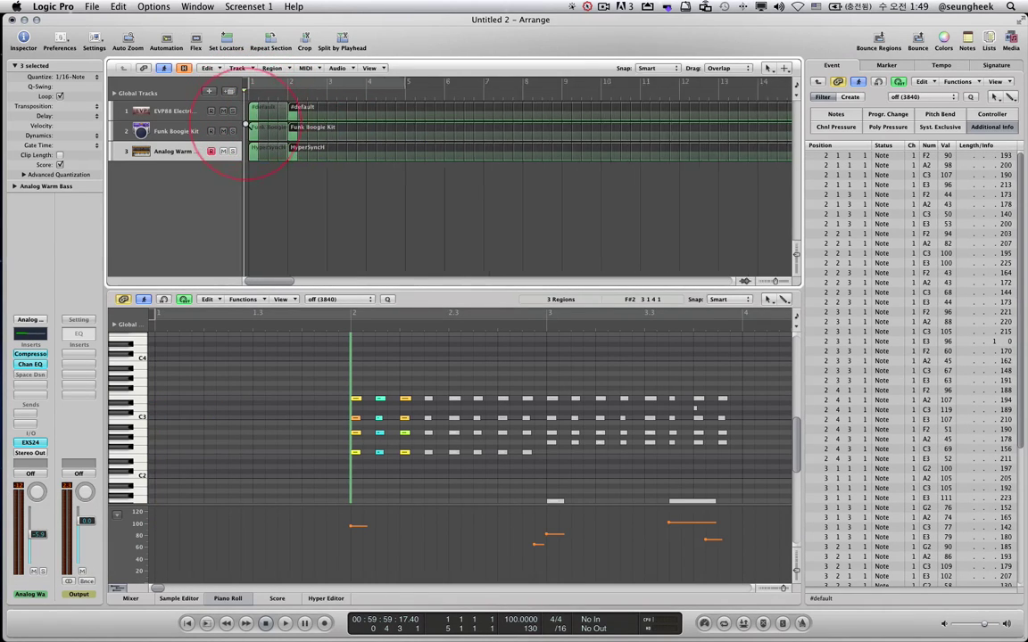
# Shorten the three bar 2 regions to about half a beat and copy them to the bar's midpoint at about a quarter beat.
pyautogui.press('super+Right')
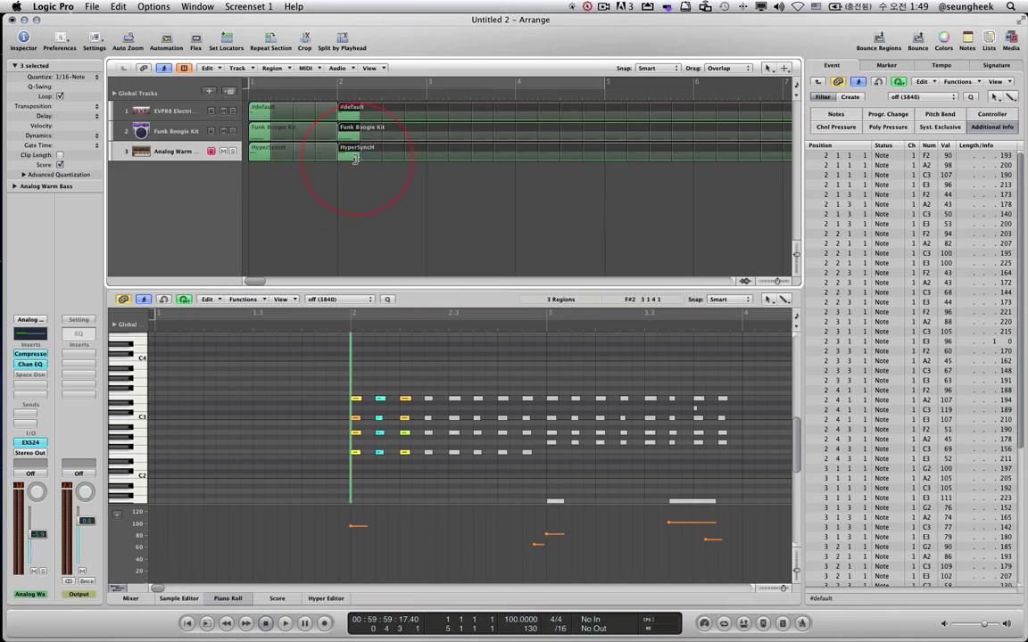
pyautogui.moveTo(355, 159); pyautogui.dragTo(376, 158)
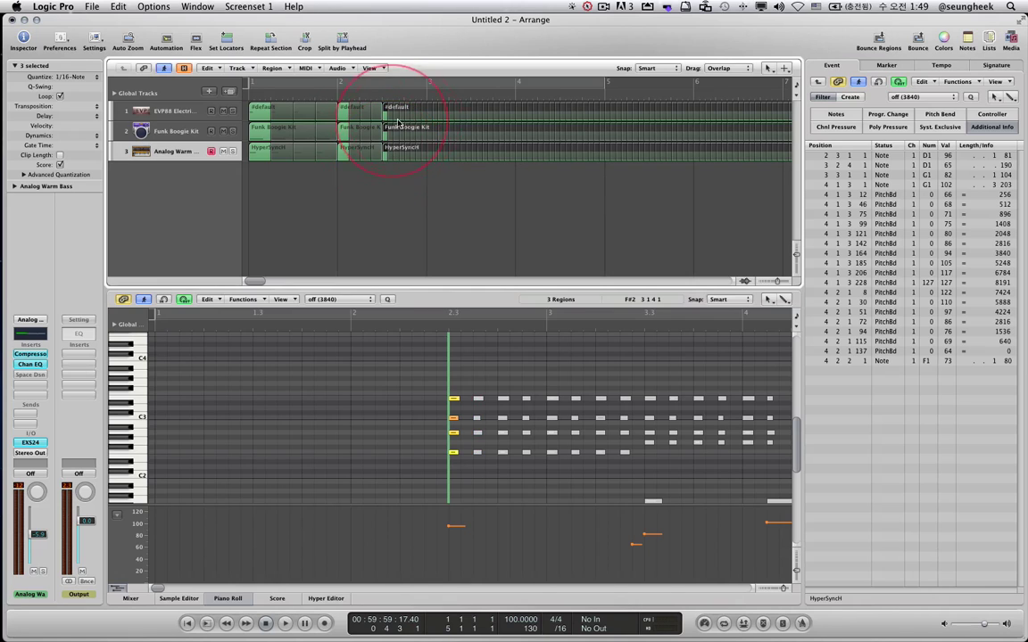
# Copy the three bar 1 regions together to bar 3 and lengthen the copies to two bars.
pyautogui.moveTo(297, 116); pyautogui.dragTo(437, 115)
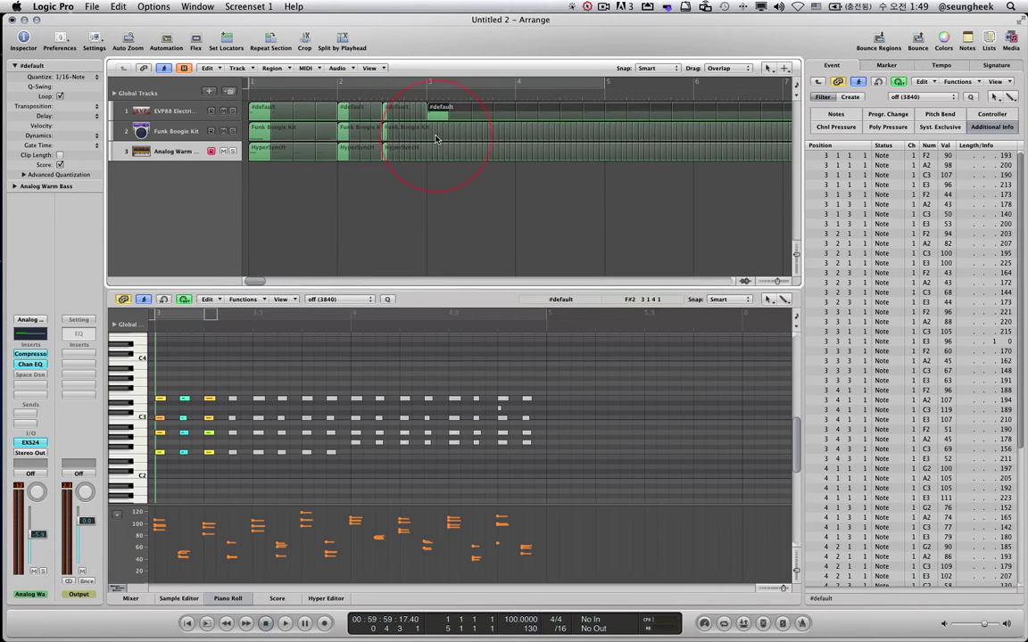
pyautogui.press('super+z')
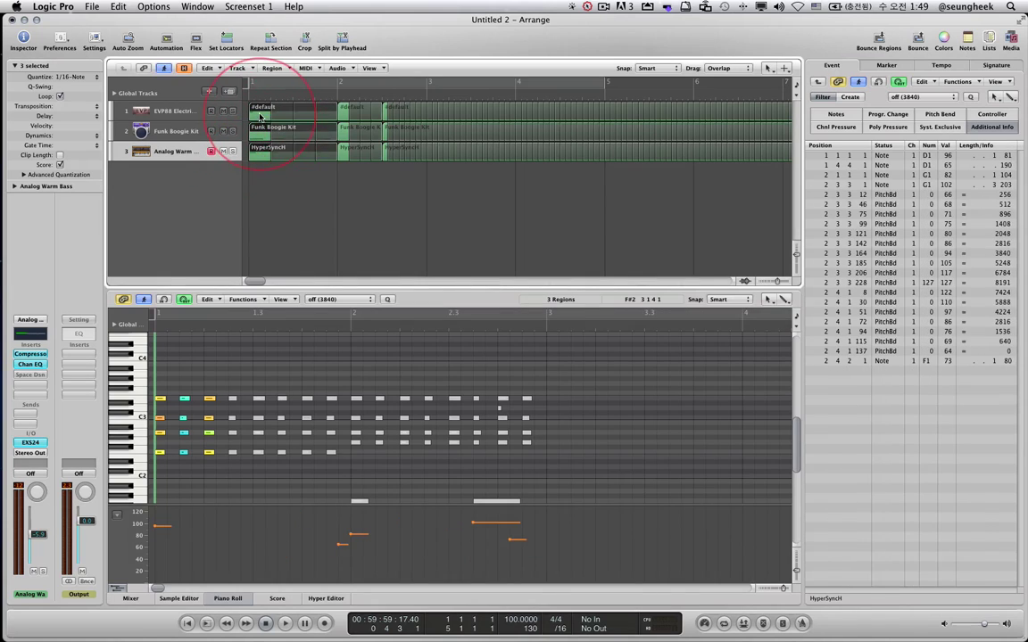
pyautogui.moveTo(260, 116); pyautogui.dragTo(603, 155)
pyautogui.click(564, 205)
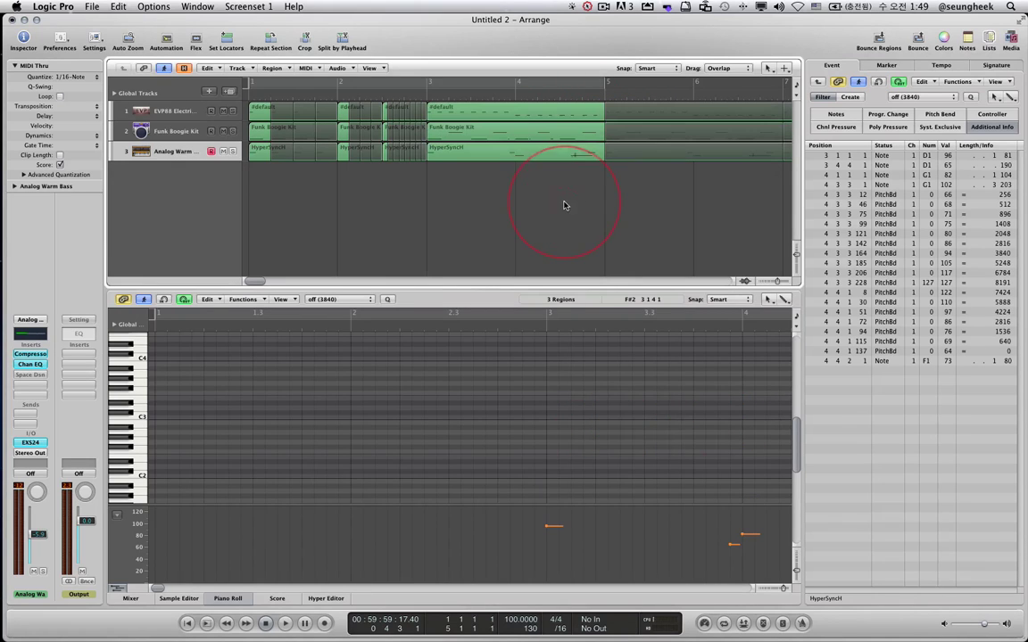
# Play the arrangement from the beginning past bar 5, stop it, and return to the start.
pyautogui.press('Return')
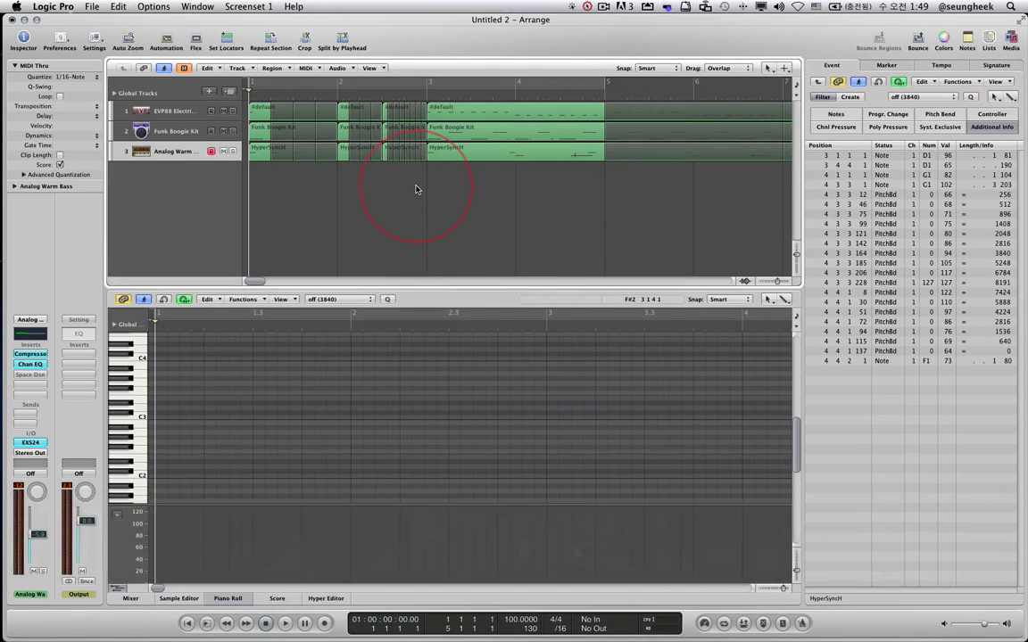
pyautogui.press('space')
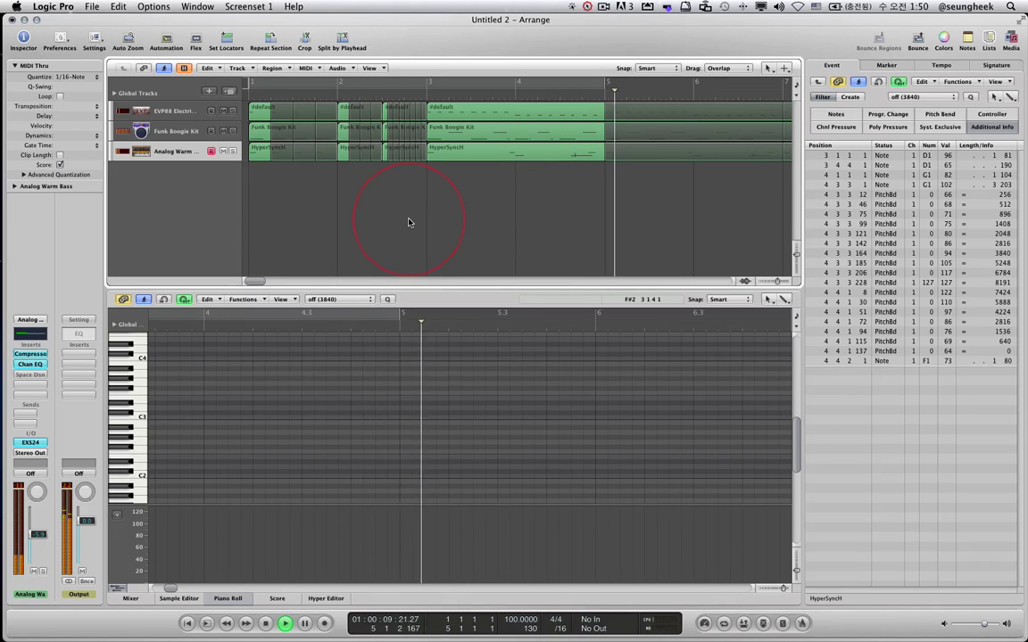
pyautogui.press('space')
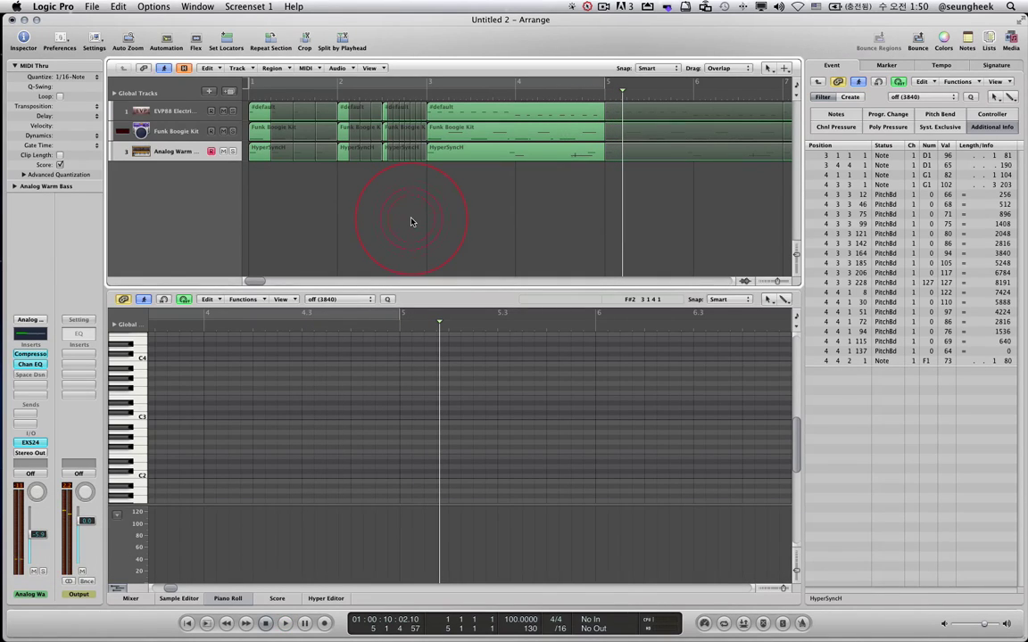
pyautogui.press('Return')
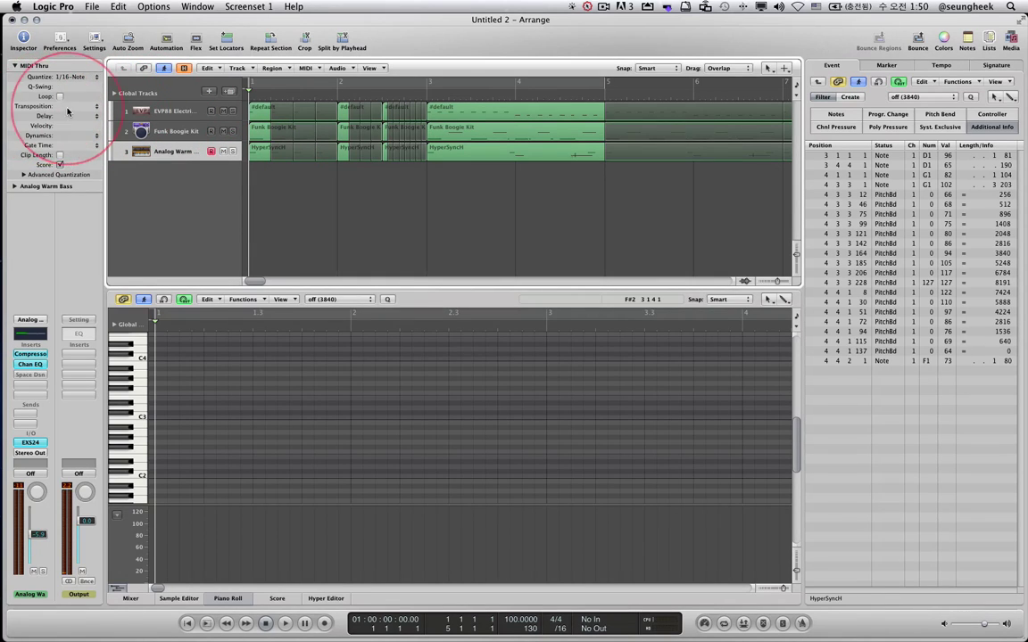
# Move the Analog Warm Bass track above the Funk Boogie Kit track.
pyautogui.click(185, 112)
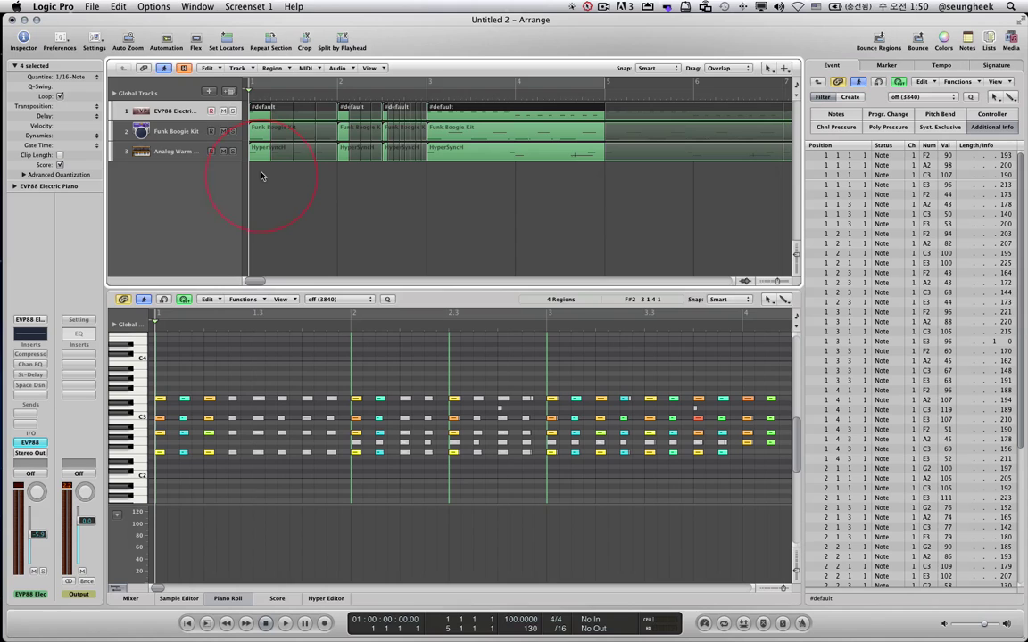
pyautogui.click(171, 152)
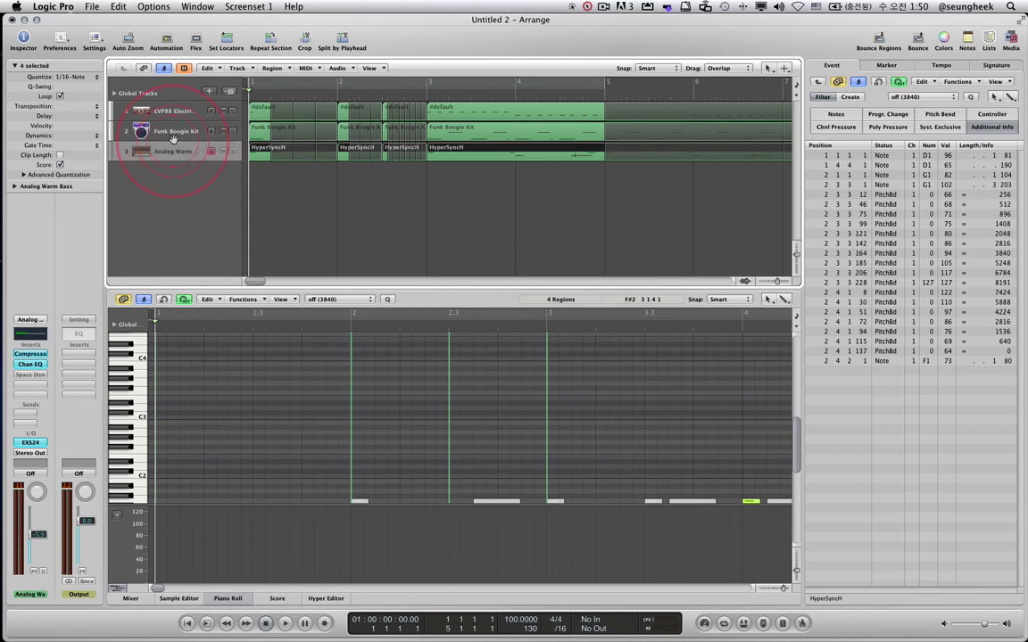
pyautogui.moveTo(175, 145); pyautogui.dragTo(177, 120)
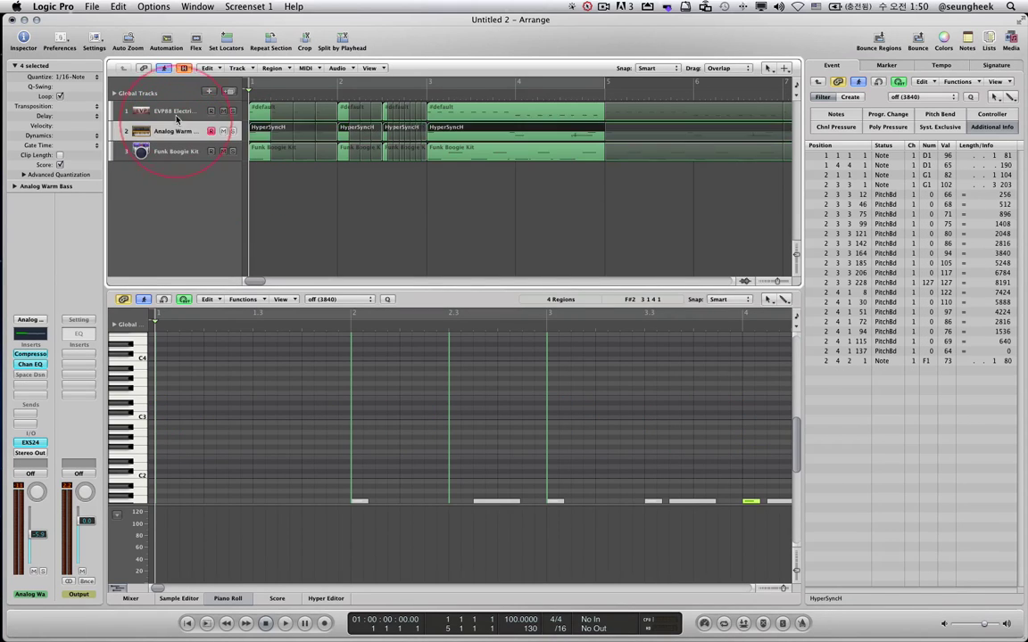
# Set a cycle range from bar 3 to bar 5 and transpose all #default and HyperSynch regions by +1.
pyautogui.click(180, 112)
pyautogui.keyDown('shift'); pyautogui.click(180, 129); pyautogui.keyUp('shift')
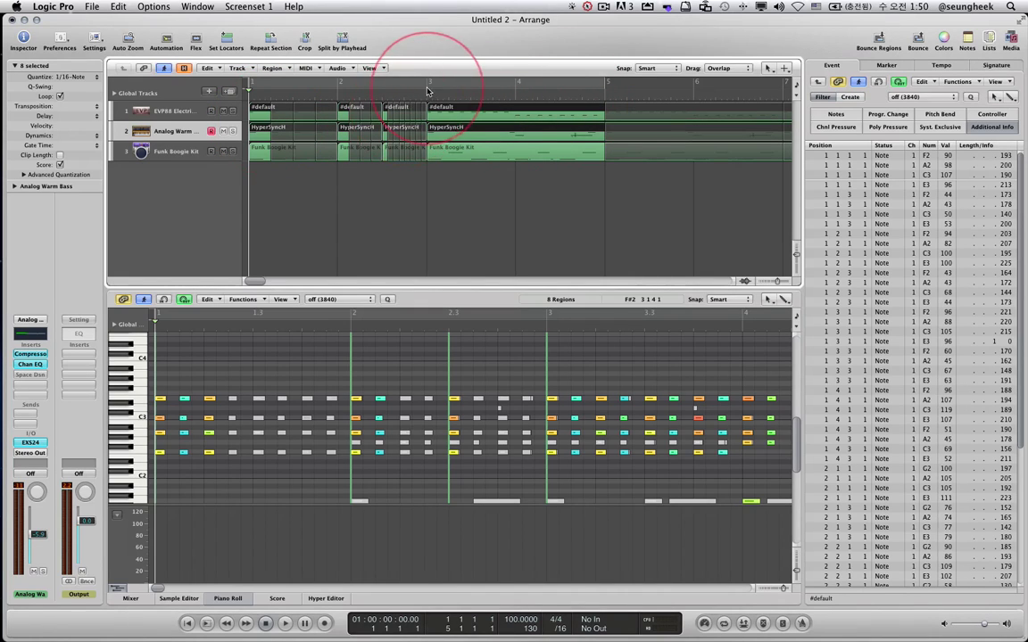
pyautogui.moveTo(426, 82); pyautogui.dragTo(607, 82)
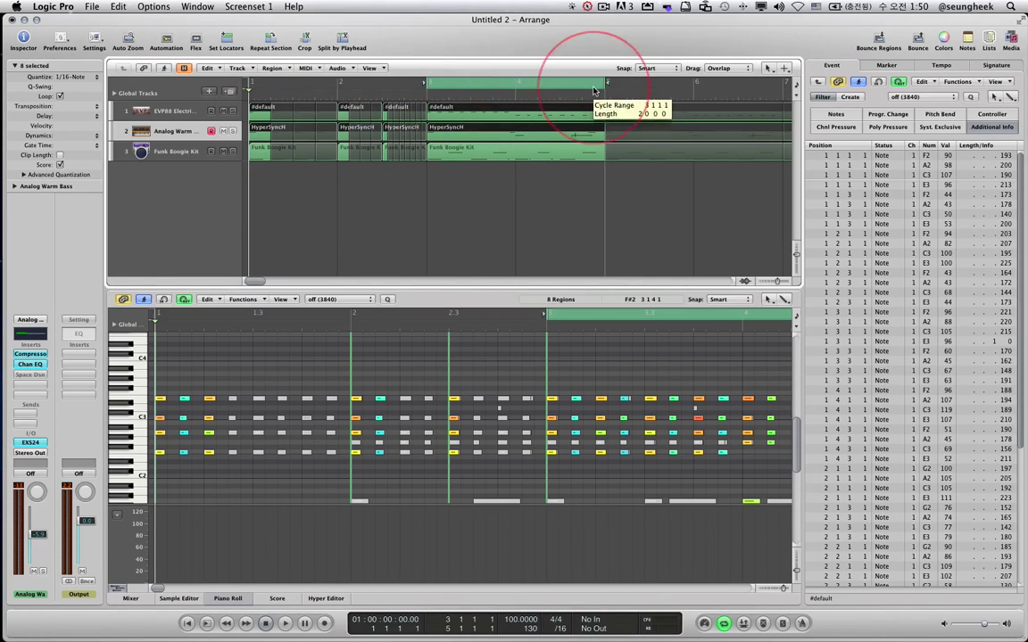
pyautogui.click(76, 111)
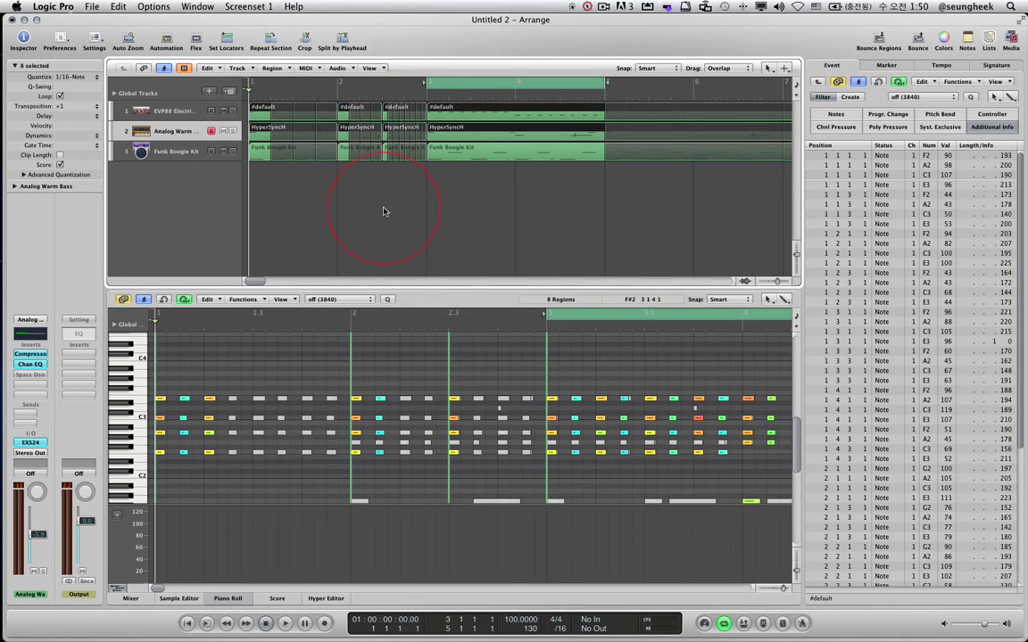
# Look at the transposed #default and HyperSynch regions in bar 3, and listen to the cycle range.
pyautogui.click(435, 133)
pyautogui.click(437, 121)
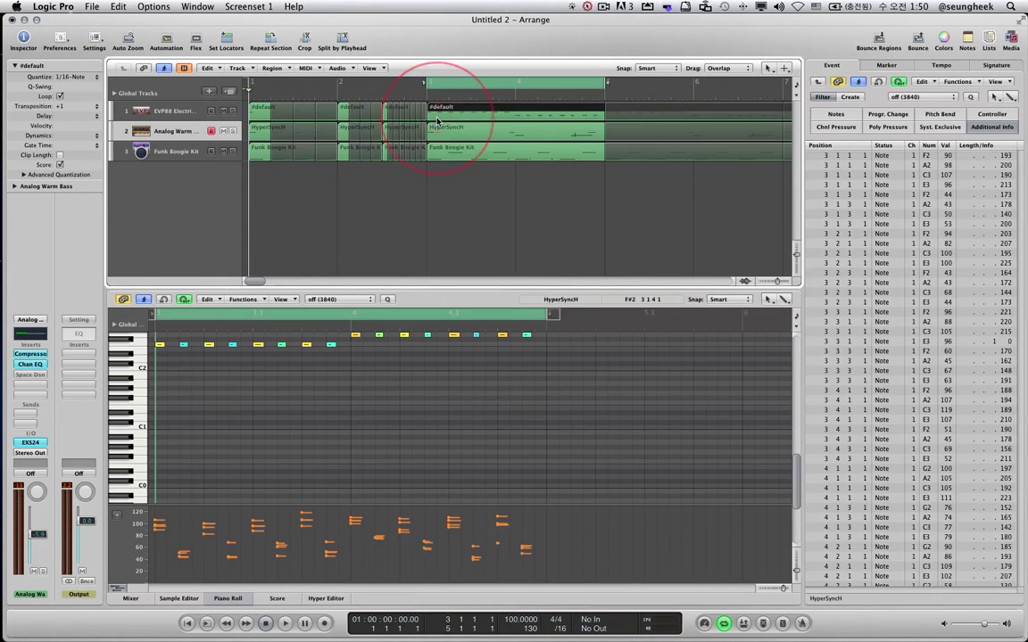
pyautogui.keyDown('shift'); pyautogui.click(441, 132); pyautogui.keyUp('shift')
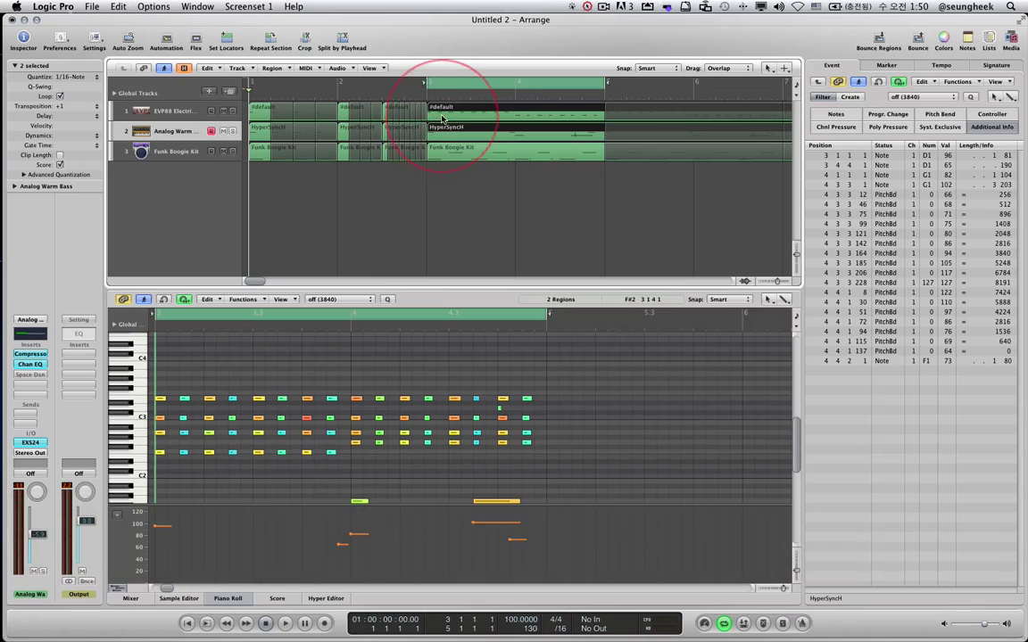
pyautogui.click(441, 215)
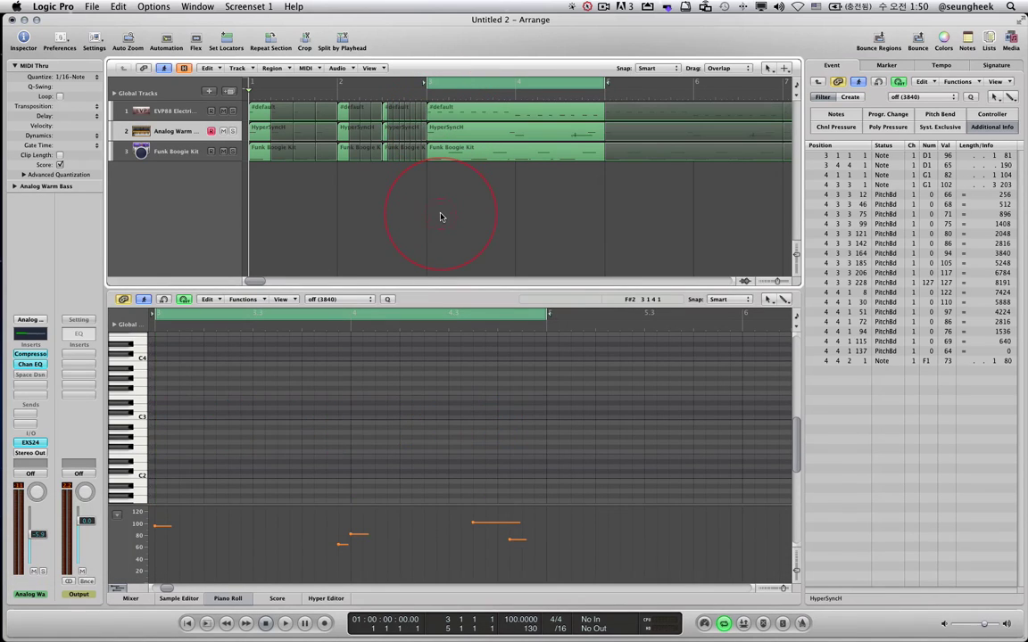
pyautogui.press('space')
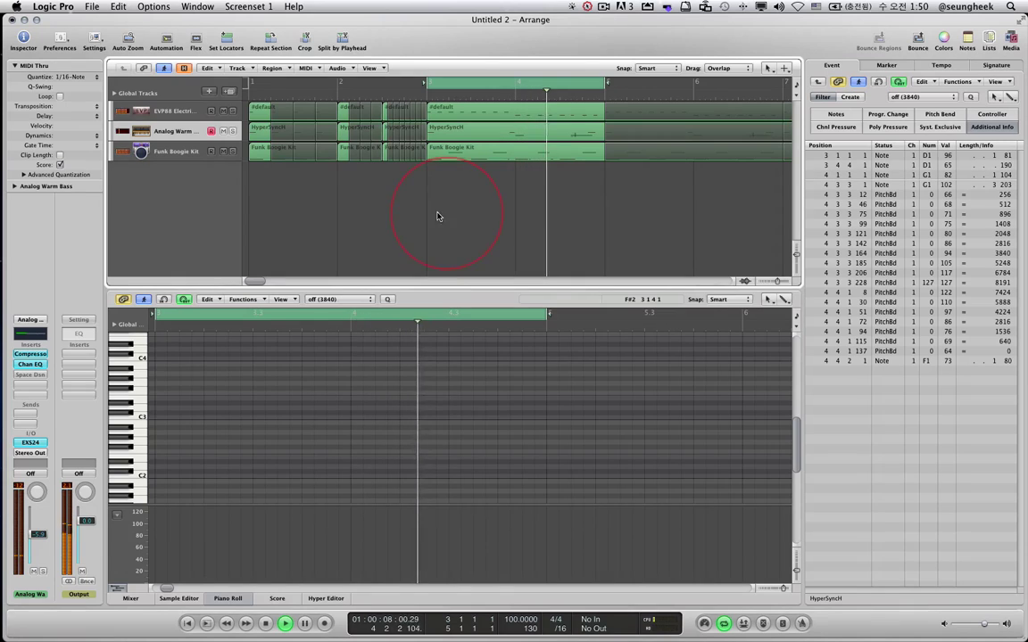
pyautogui.press('space')
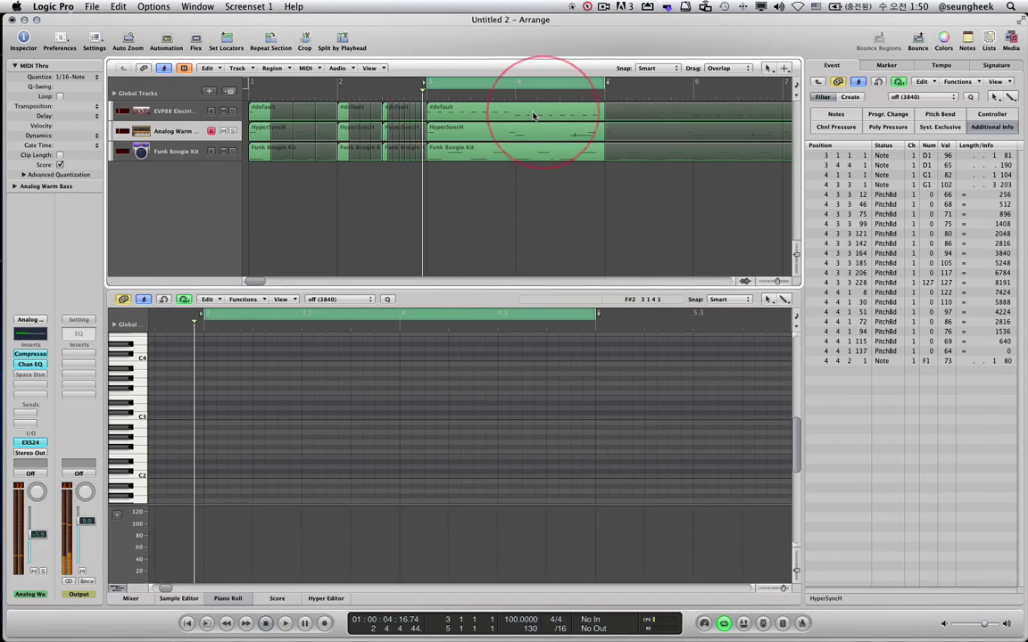
# Reset the transposition of the bar 3 #default and HyperSynch regions to zero.
pyautogui.click(499, 111)
pyautogui.keyDown('shift'); pyautogui.click(181, 130); pyautogui.keyUp('shift')
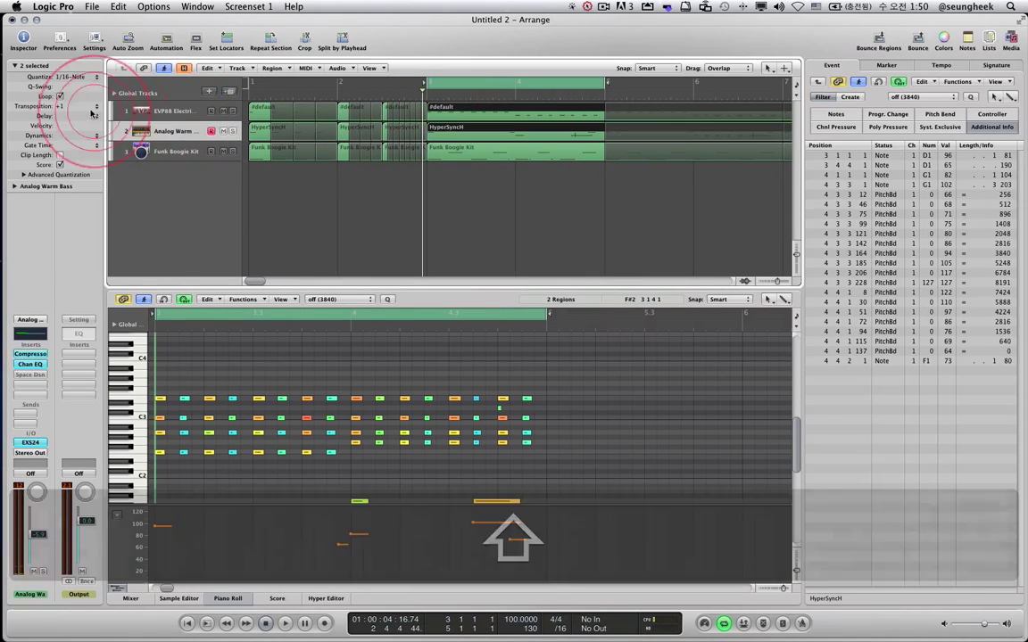
pyautogui.moveTo(60, 106); pyautogui.dragTo(59, 116)
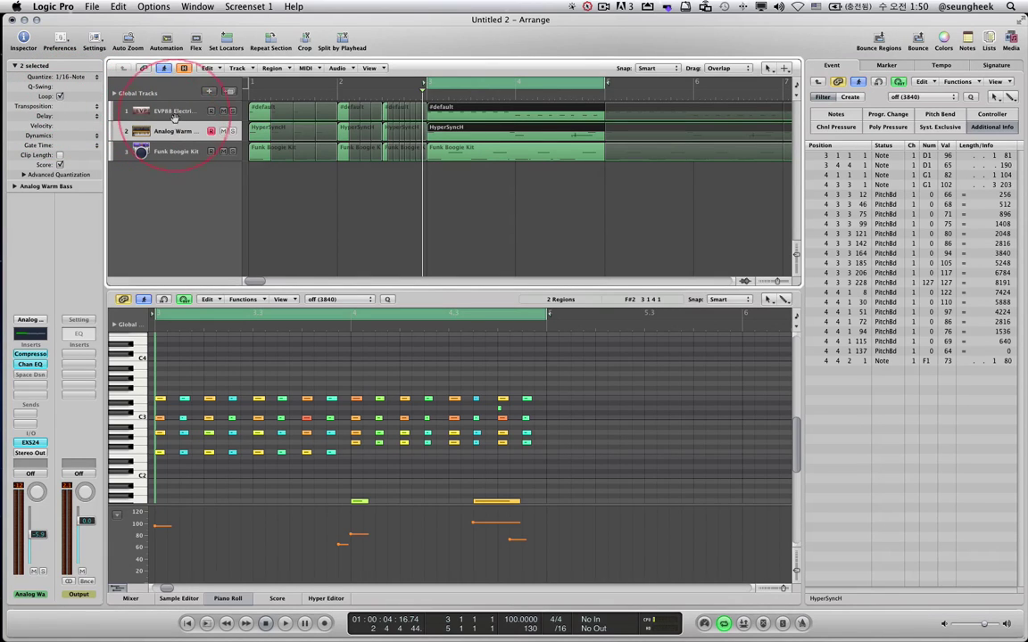
# Solo the Analog Warm Bass track and replace the cycle range with one covering bar 2 only.
pyautogui.click(202, 132)
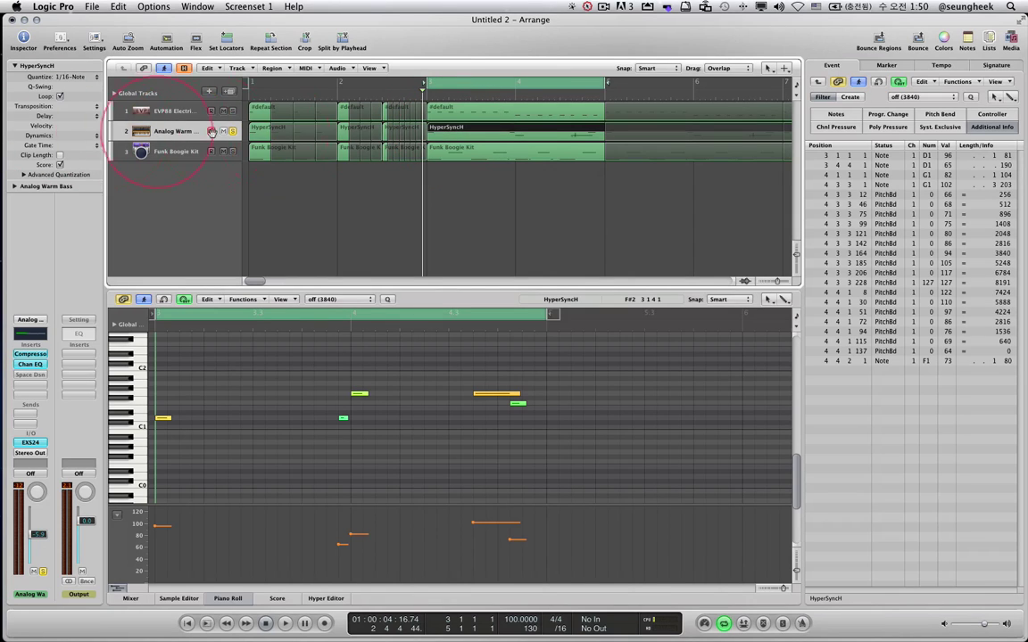
pyautogui.click(500, 83)
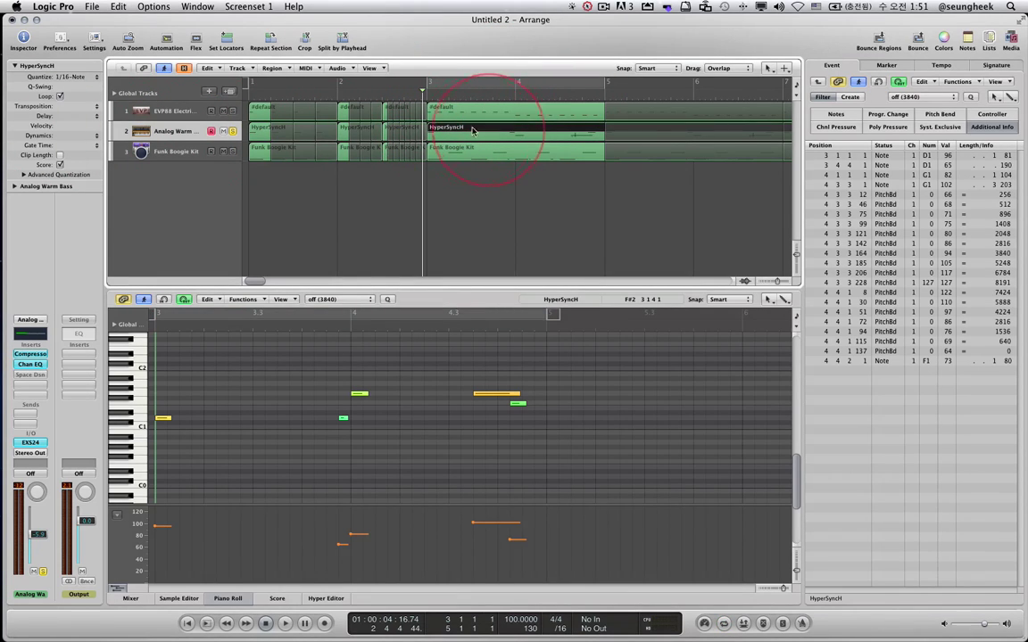
pyautogui.moveTo(338, 83); pyautogui.dragTo(427, 90)
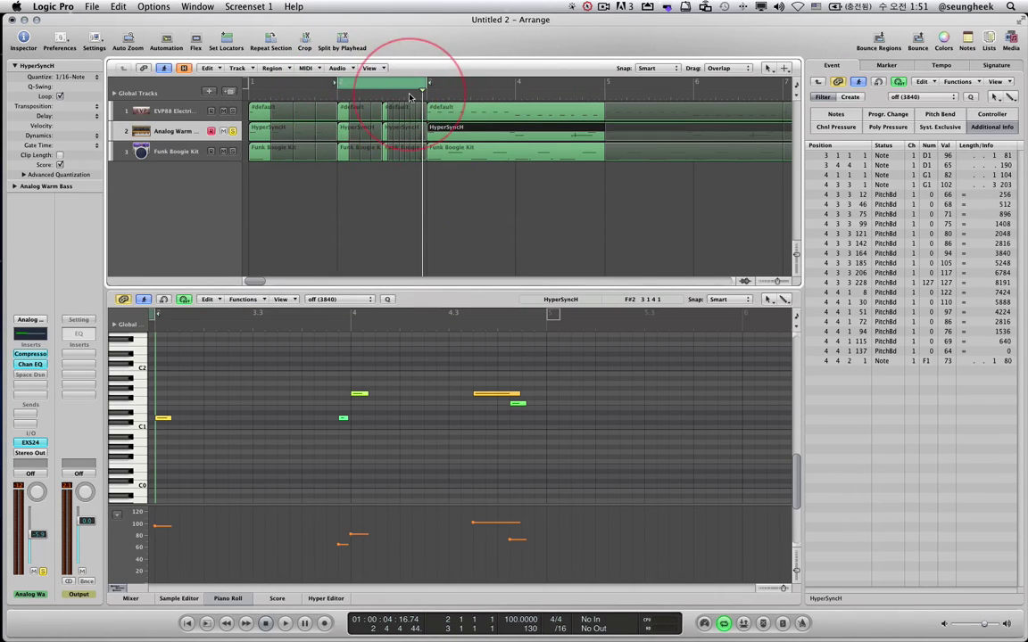
# Transpose the two HyperSynch regions in bar 2 by +12 and start cycle playback.
pyautogui.keyDown('shift'); pyautogui.click(340, 130); pyautogui.keyUp('shift')
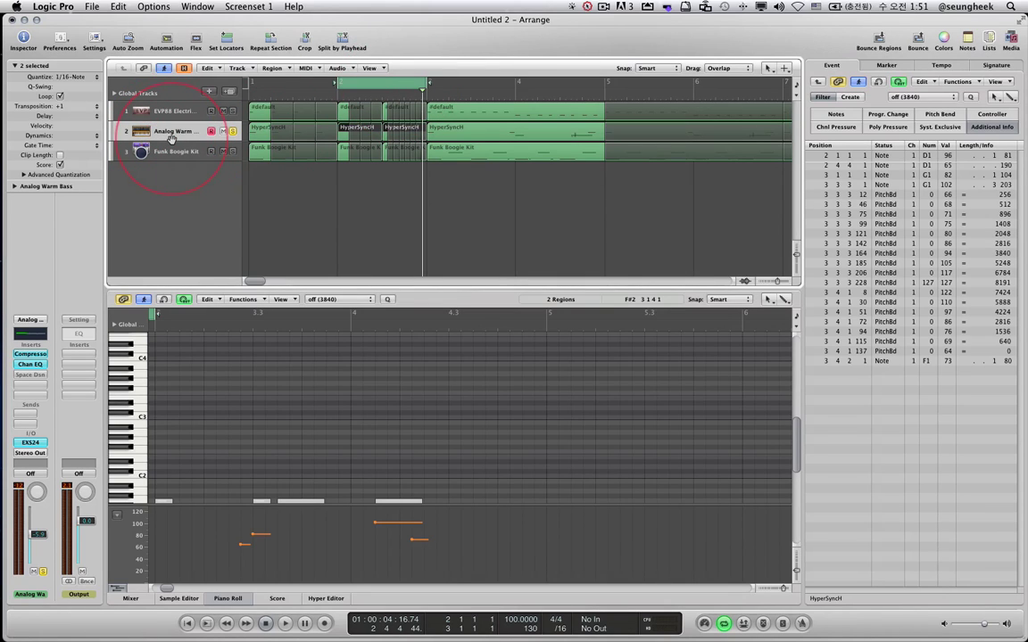
pyautogui.moveTo(70, 106); pyautogui.dragTo(69, 111)
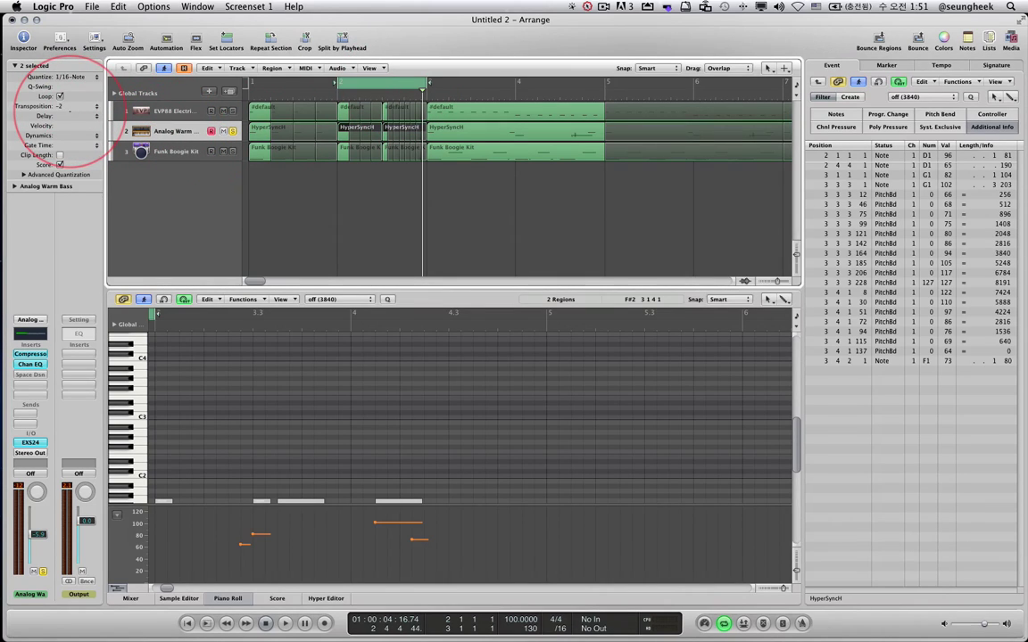
pyautogui.click(71, 107)
pyautogui.click(74, 105)
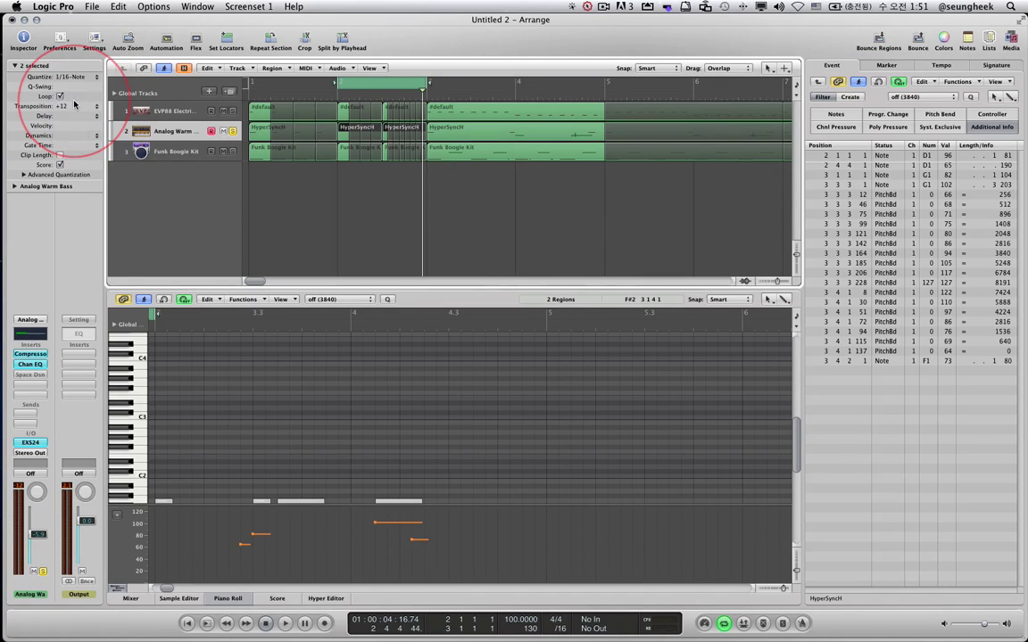
pyautogui.press('space')
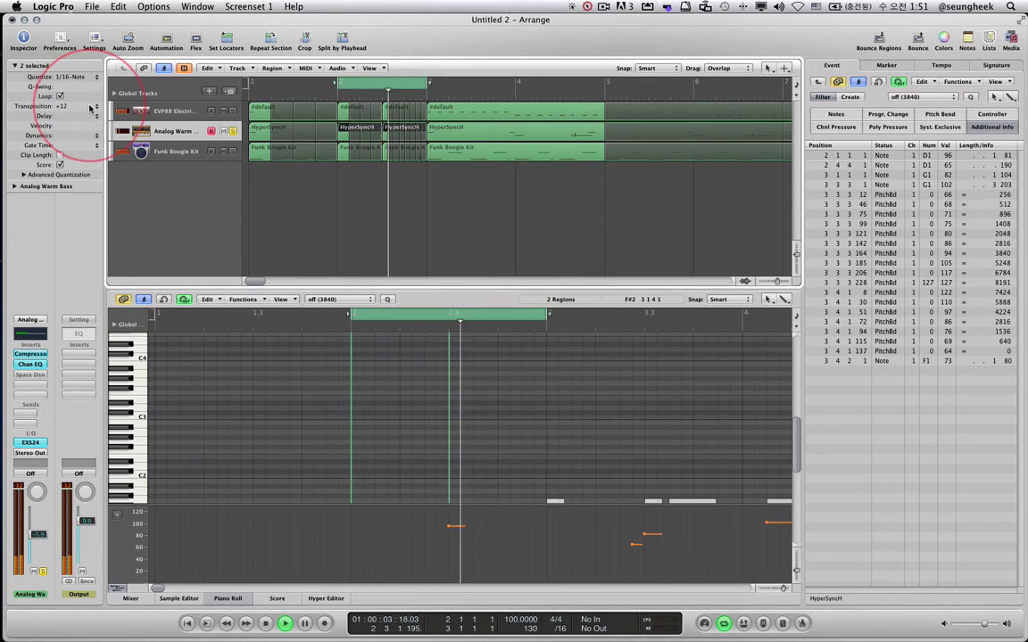
# Try transpositions of ±0, -12 and +24 on the two bar 2 HyperSynch regions during playback.
pyautogui.click(93, 107)
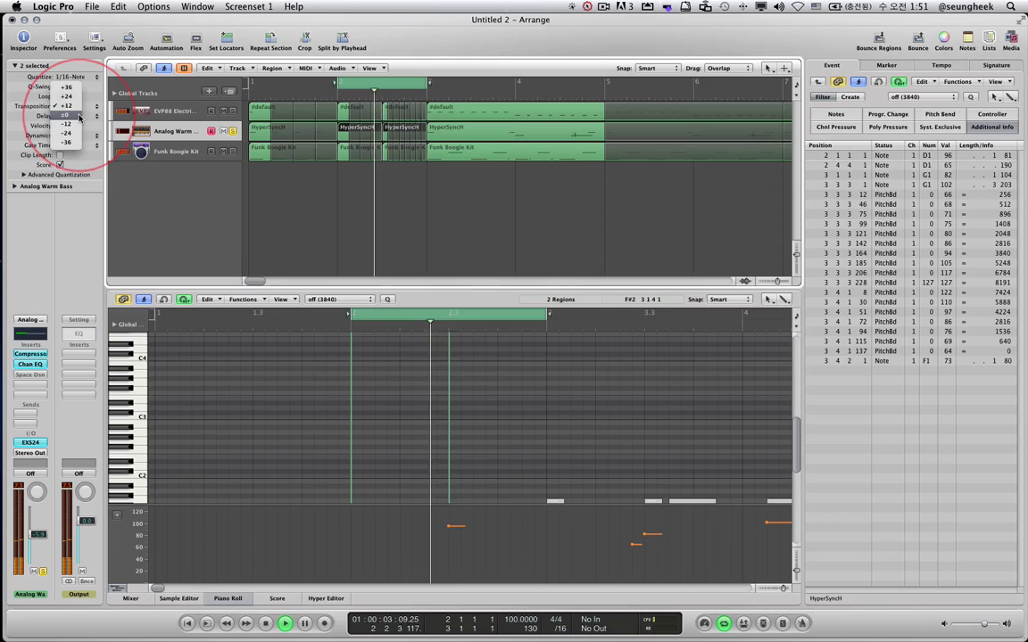
pyautogui.click(78, 116)
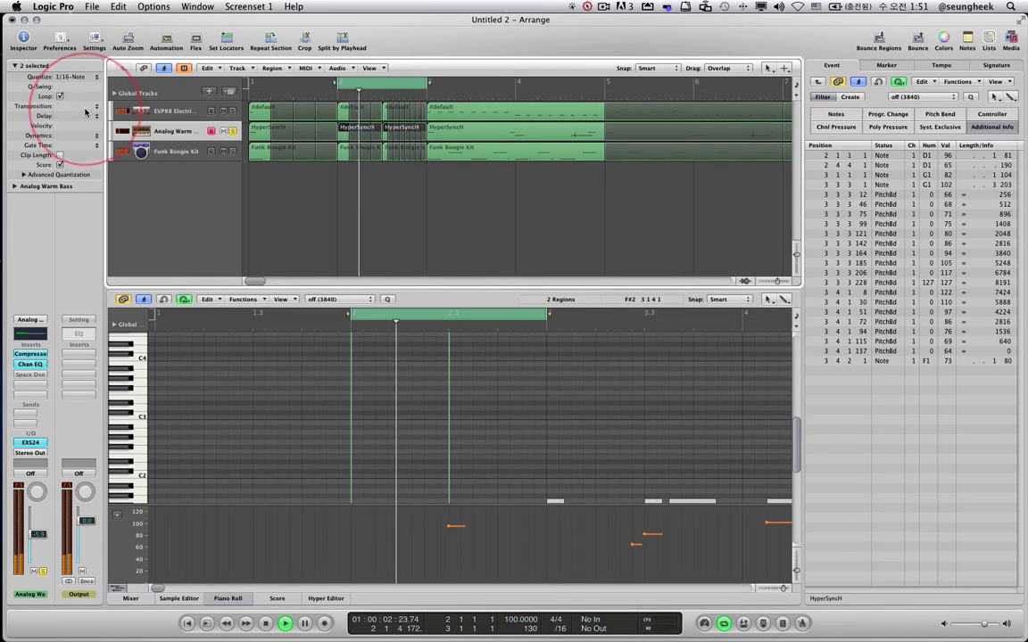
pyautogui.click(85, 109)
pyautogui.moveTo(80, 110); pyautogui.dragTo(77, 116)
pyautogui.click(79, 107)
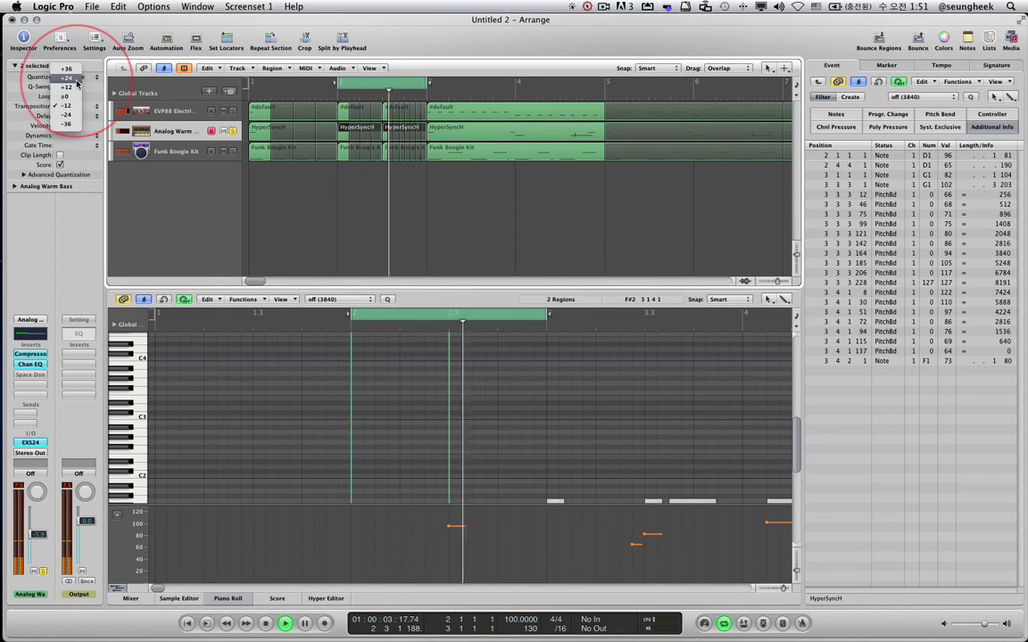
pyautogui.click(76, 80)
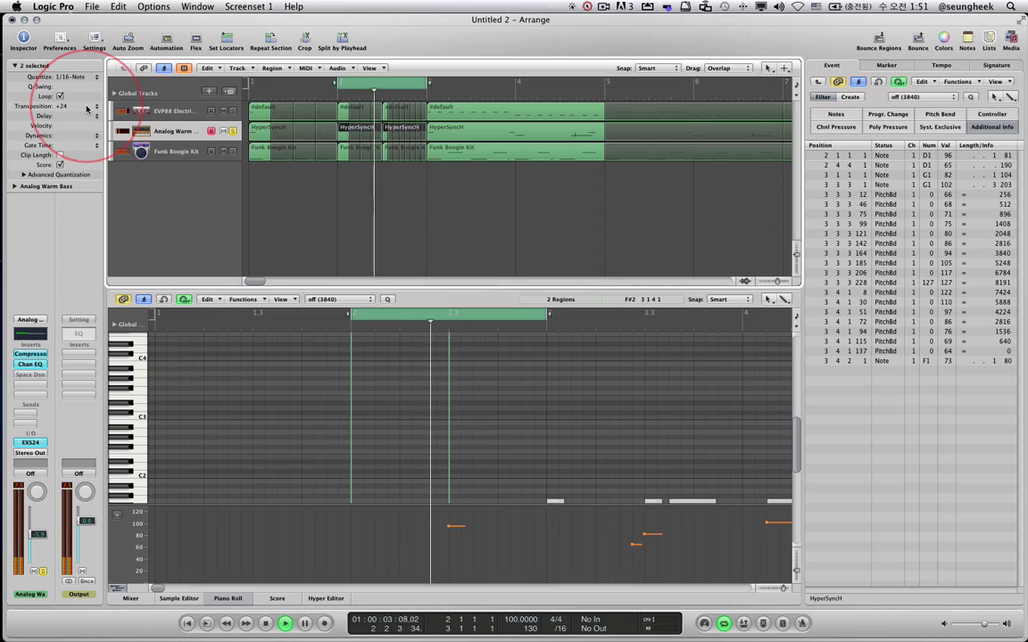
# Stop playback and set the transposition of the two bar 2 HyperSynch regions to ±0.
pyautogui.press('space')
pyautogui.click(87, 108)
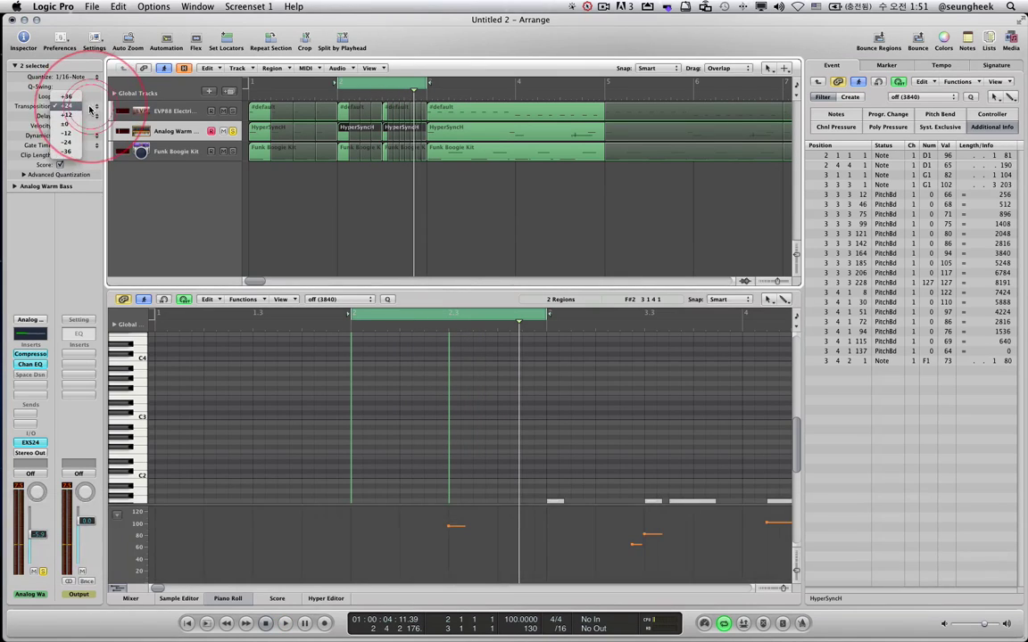
pyautogui.click(71, 124)
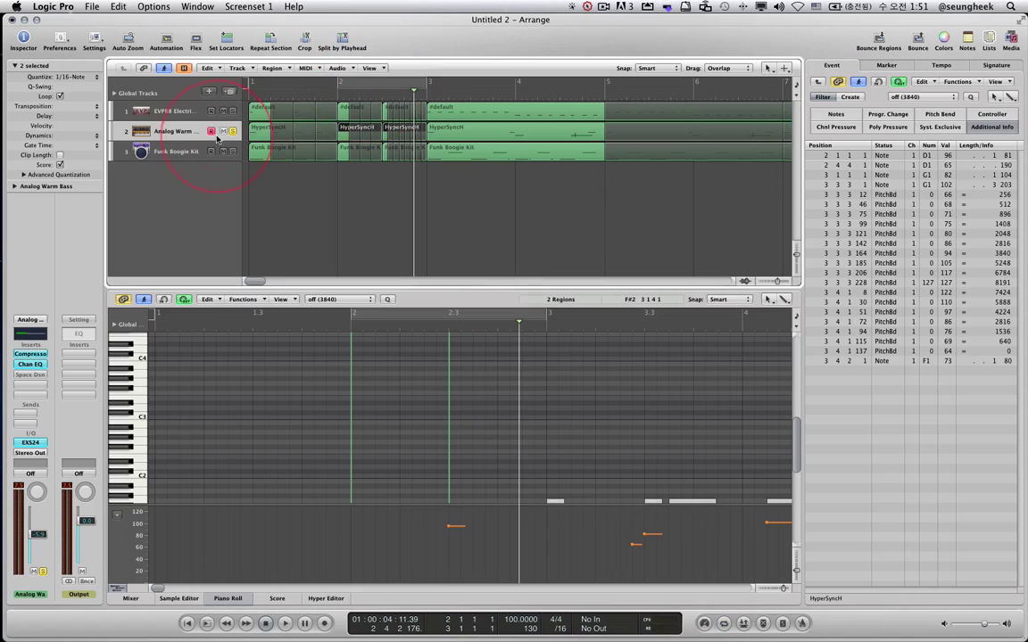
# Examine the region parameters of the HyperSynch regions in bars 1 and 2 on the Analog Warm Bass track.
pyautogui.click(195, 130)
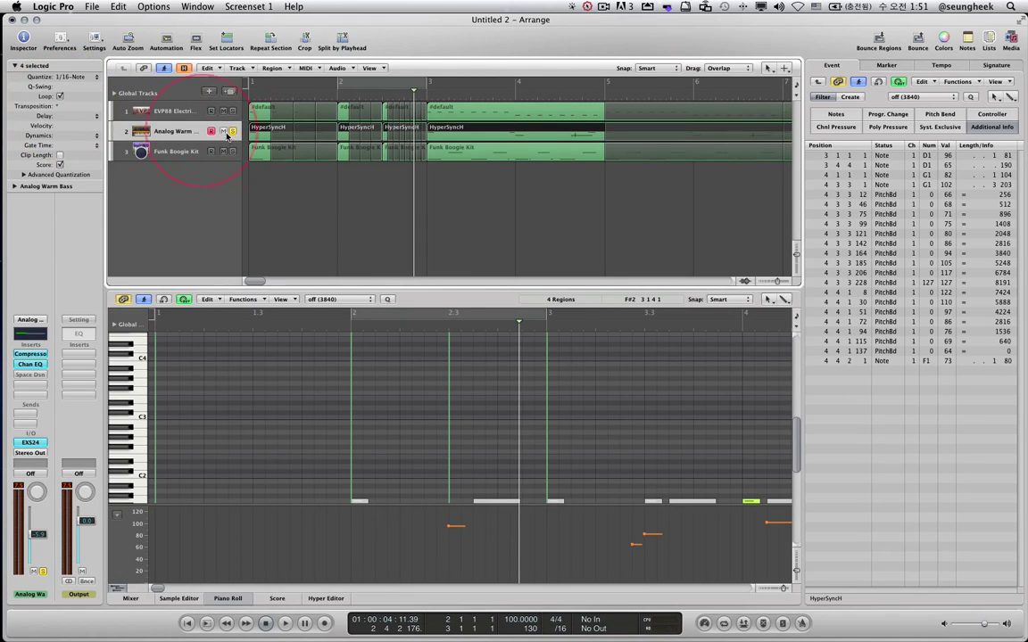
pyautogui.click(276, 198)
pyautogui.click(260, 133)
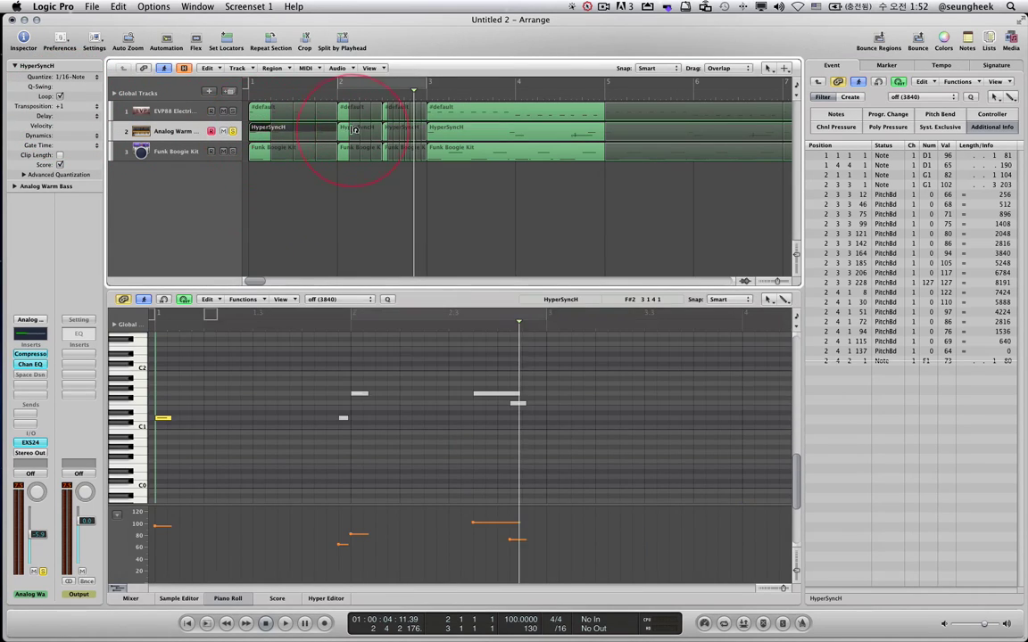
pyautogui.click(349, 130)
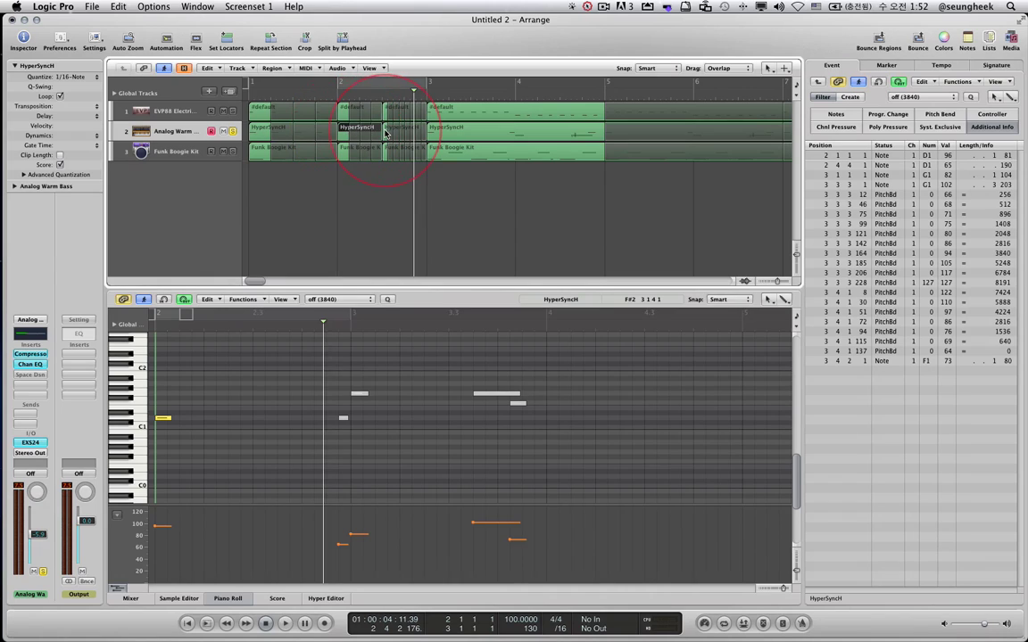
pyautogui.click(385, 132)
pyautogui.click(346, 132)
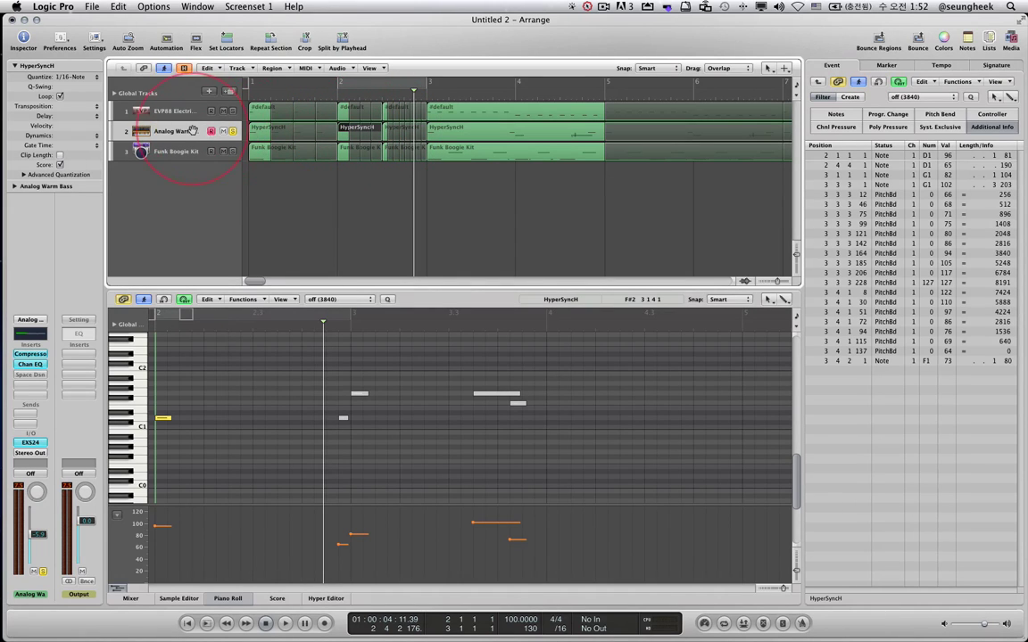
pyautogui.keyDown('shift'); pyautogui.click(389, 129); pyautogui.keyUp('shift')
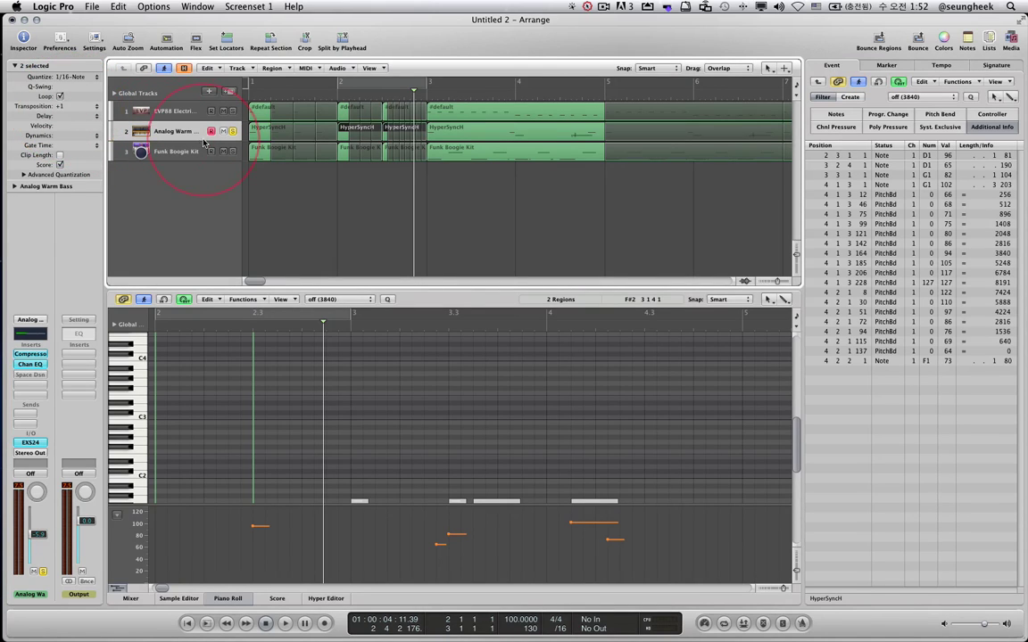
pyautogui.click(174, 131)
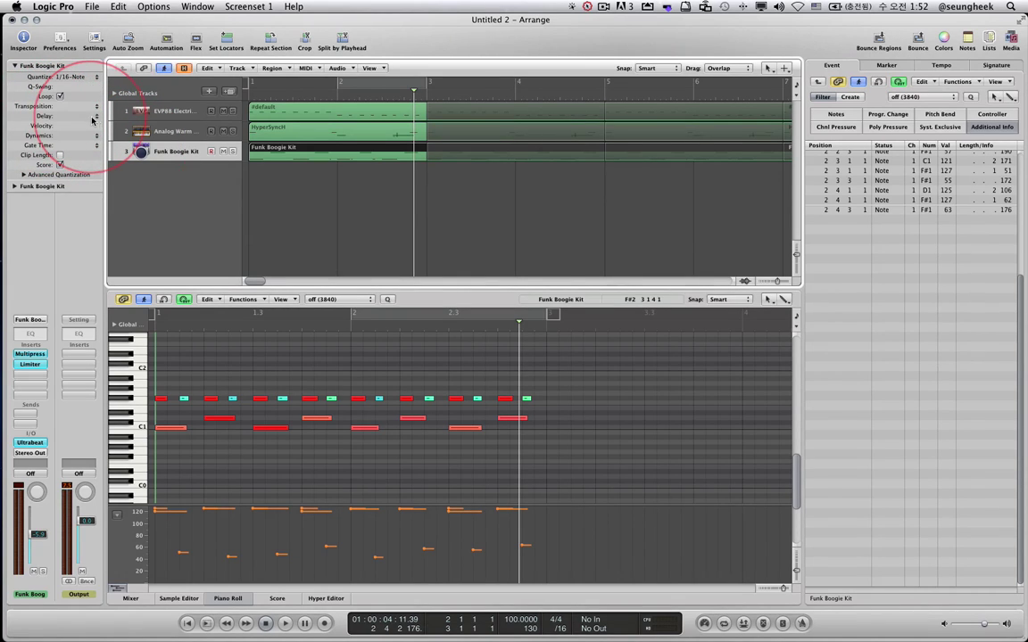
# Solo the Funk Boogie Kit track with its two-bar region selected.
pyautogui.click(281, 134)
pyautogui.click(256, 146)
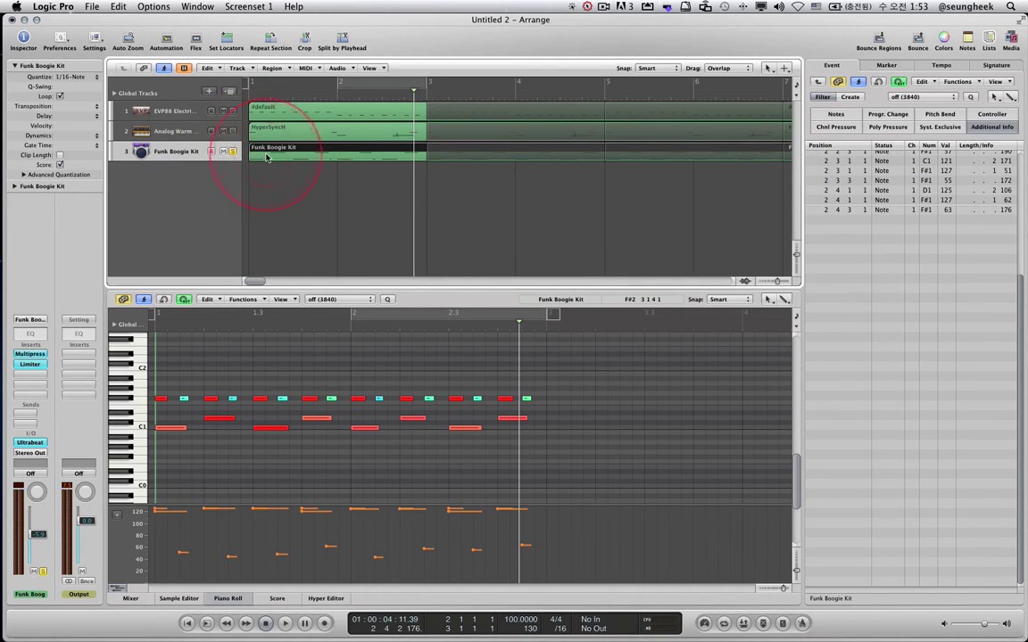
pyautogui.click(285, 70)
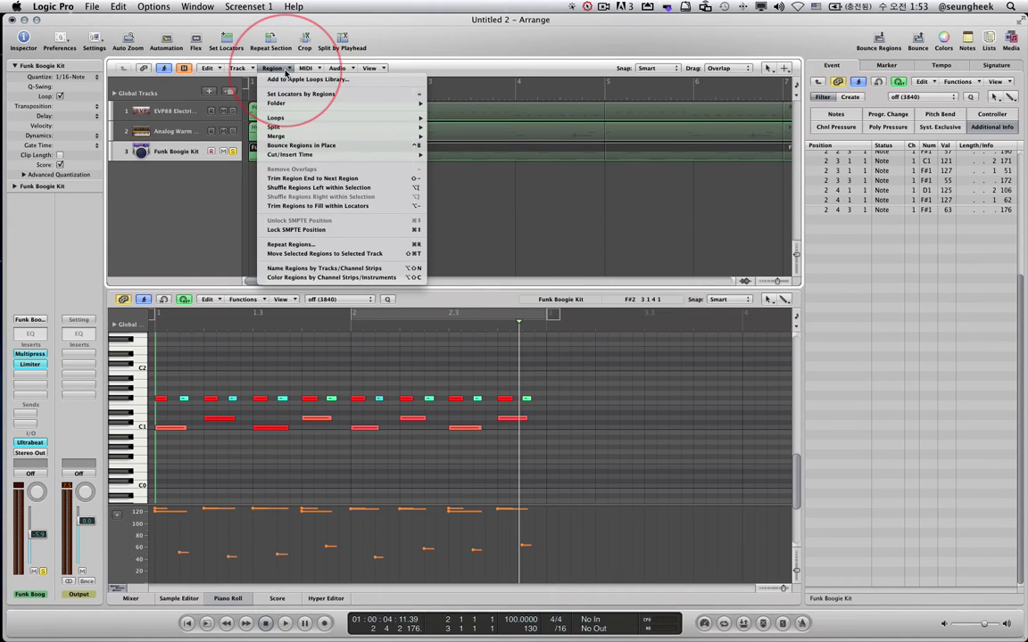
pyautogui.click(247, 69)
pyautogui.click(249, 71)
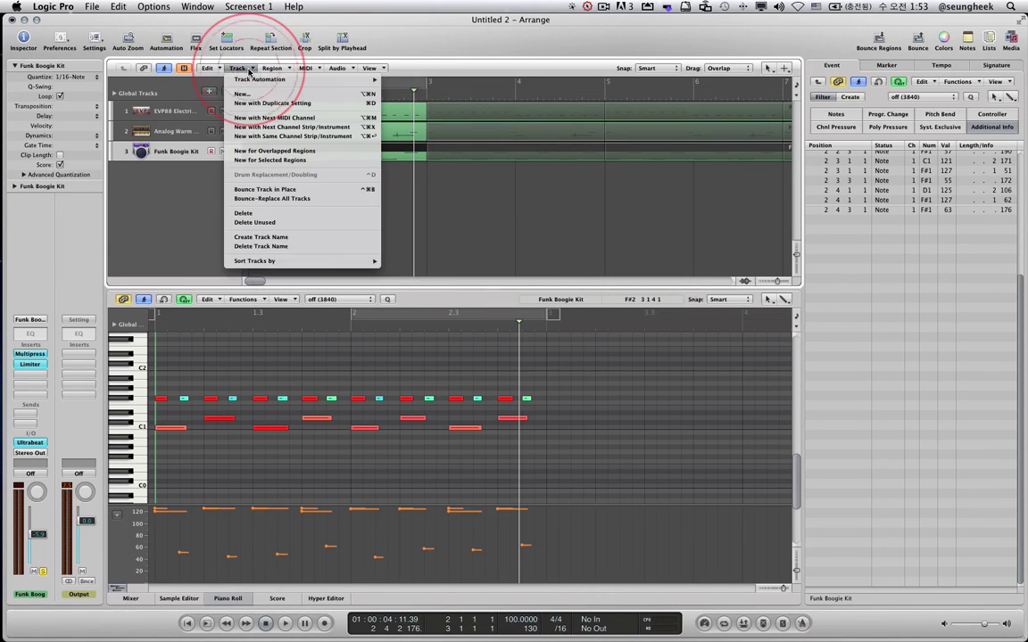
pyautogui.click(249, 71)
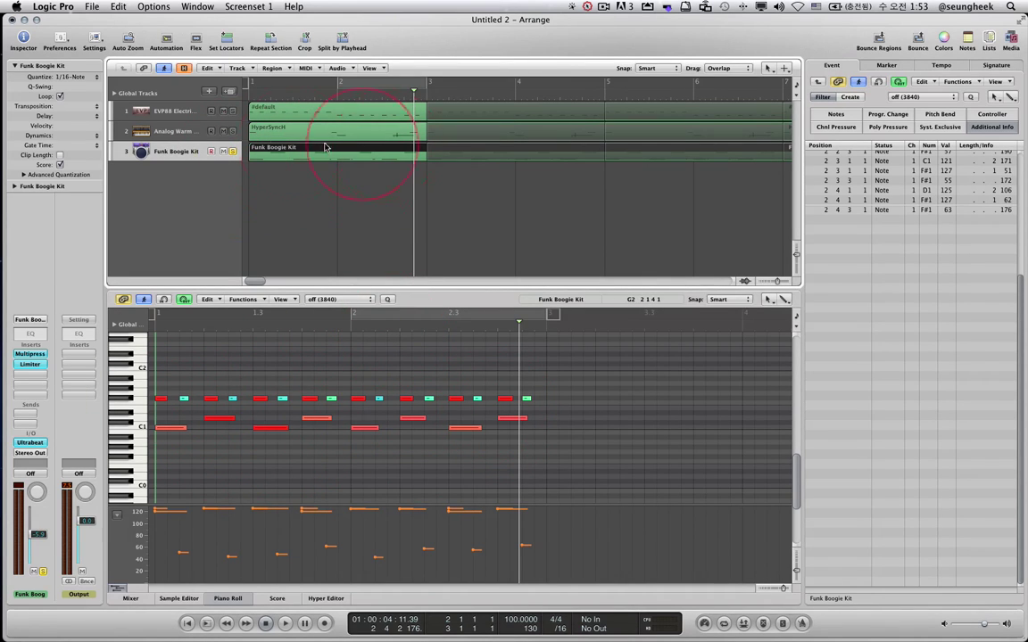
# Play the soloed Funk Boogie Kit region from the project start and stop after two bars.
pyautogui.press('Return')
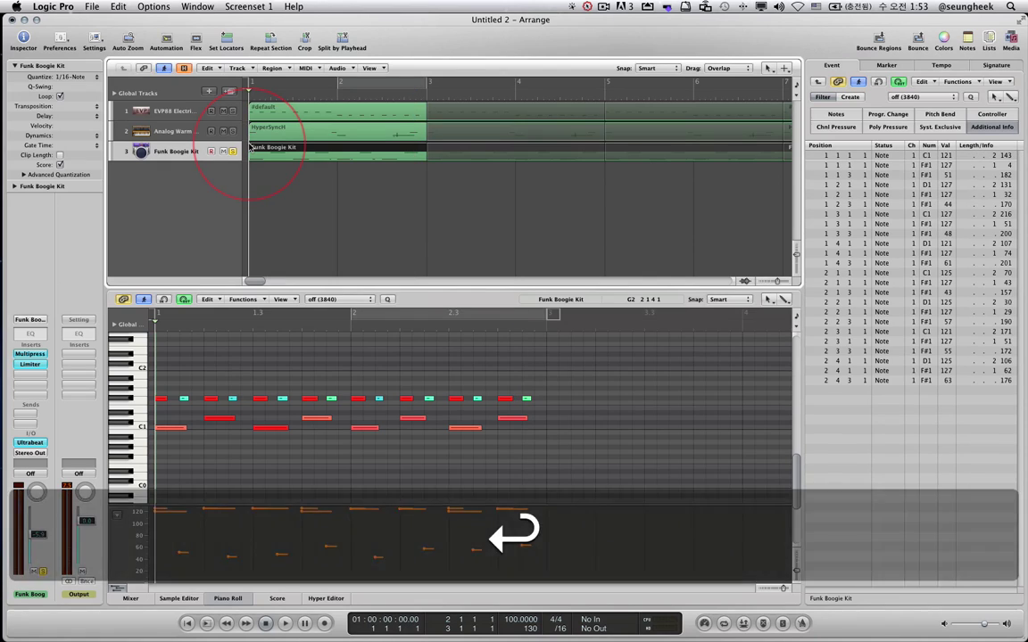
pyautogui.press('space')
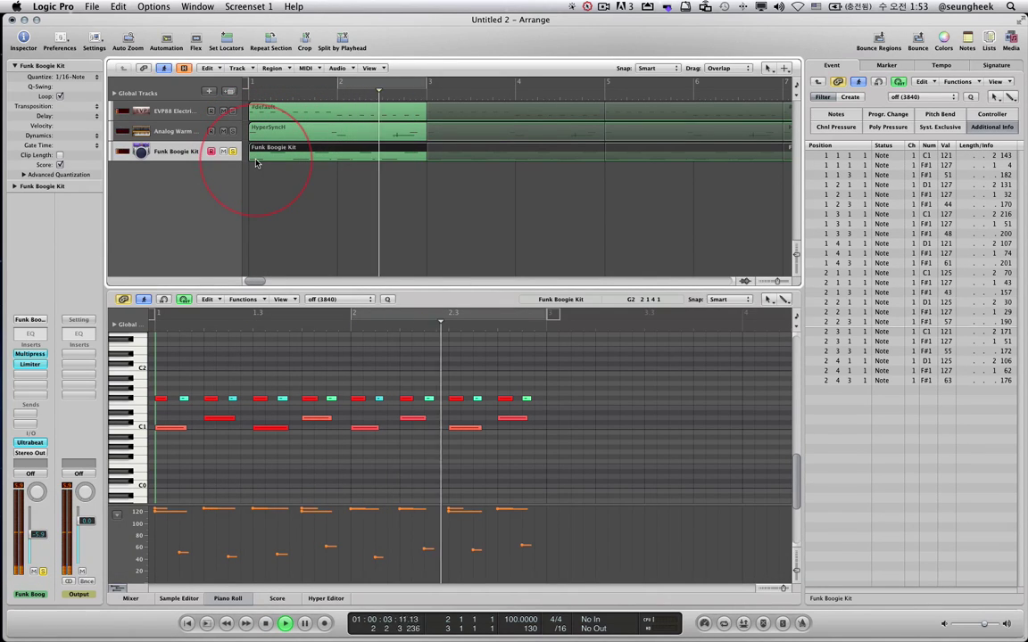
pyautogui.press('space')
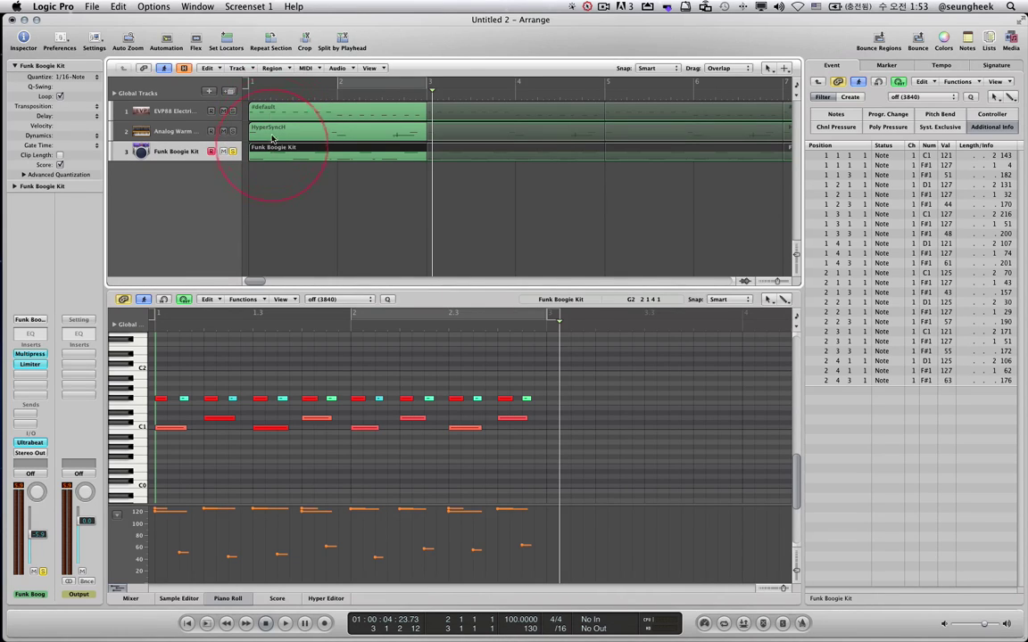
# Separate the MIDI events of the Funk Boogie Kit region by note pitch and deselect the resulting regions.
pyautogui.click(308, 69)
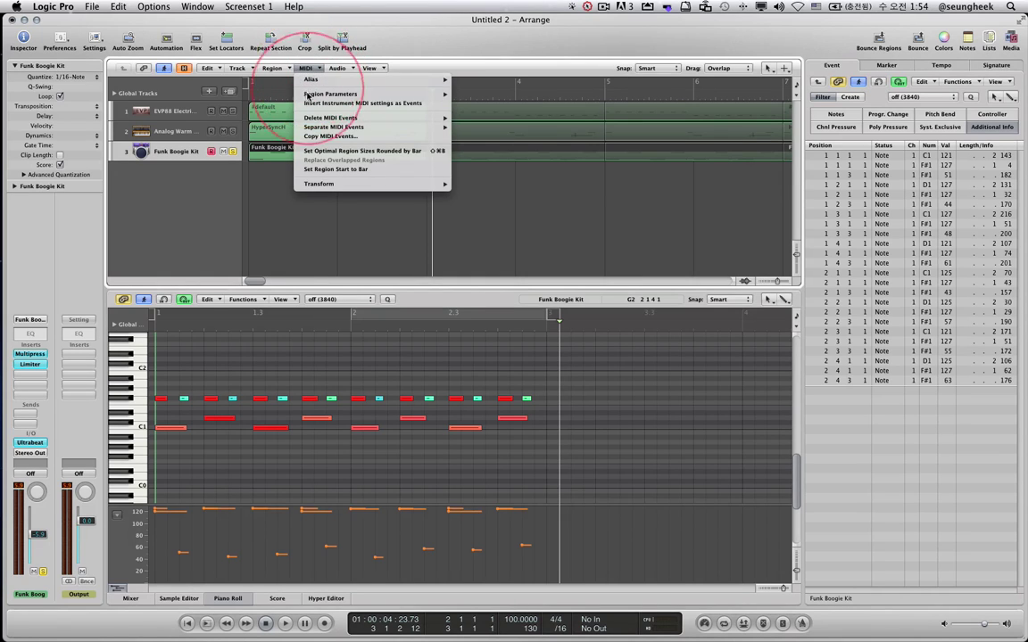
pyautogui.moveTo(410, 126)
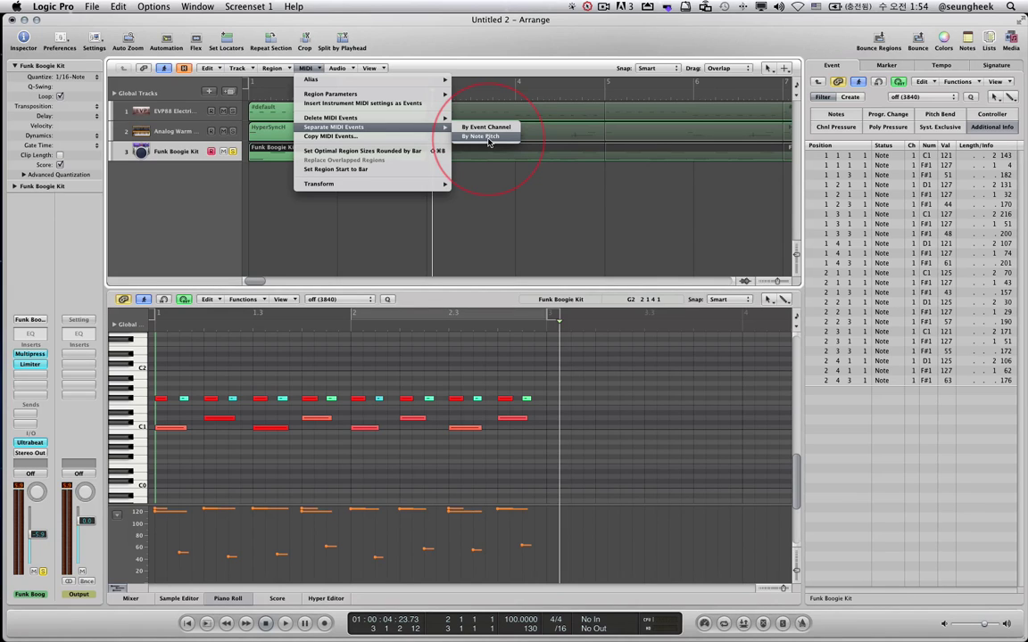
pyautogui.click(489, 139)
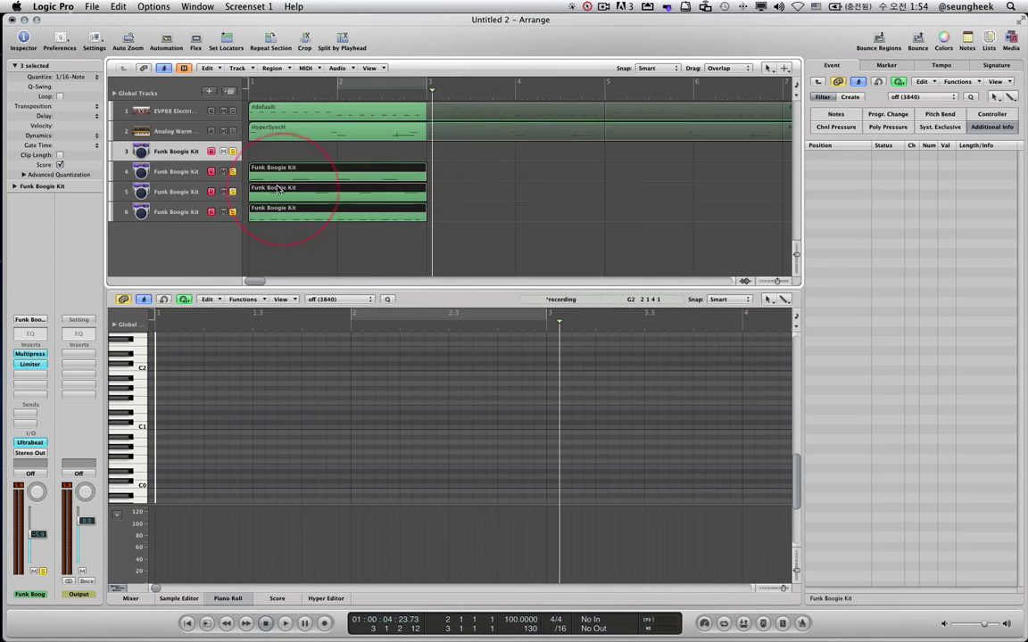
pyautogui.click(268, 229)
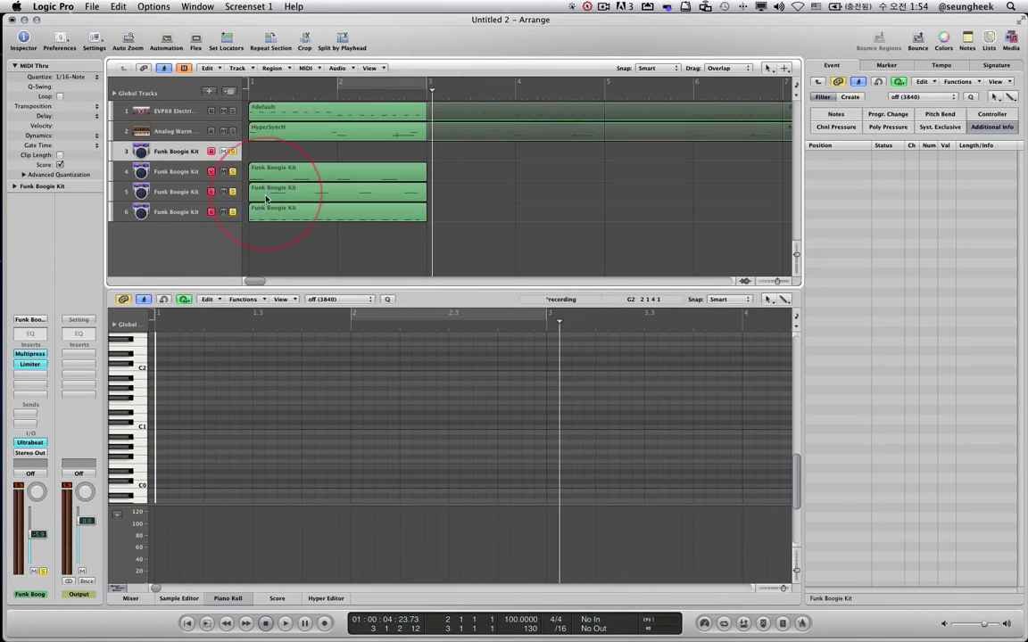
# Audition the separated C1 region on track 4 from the start in region solo mode.
pyautogui.click(264, 165)
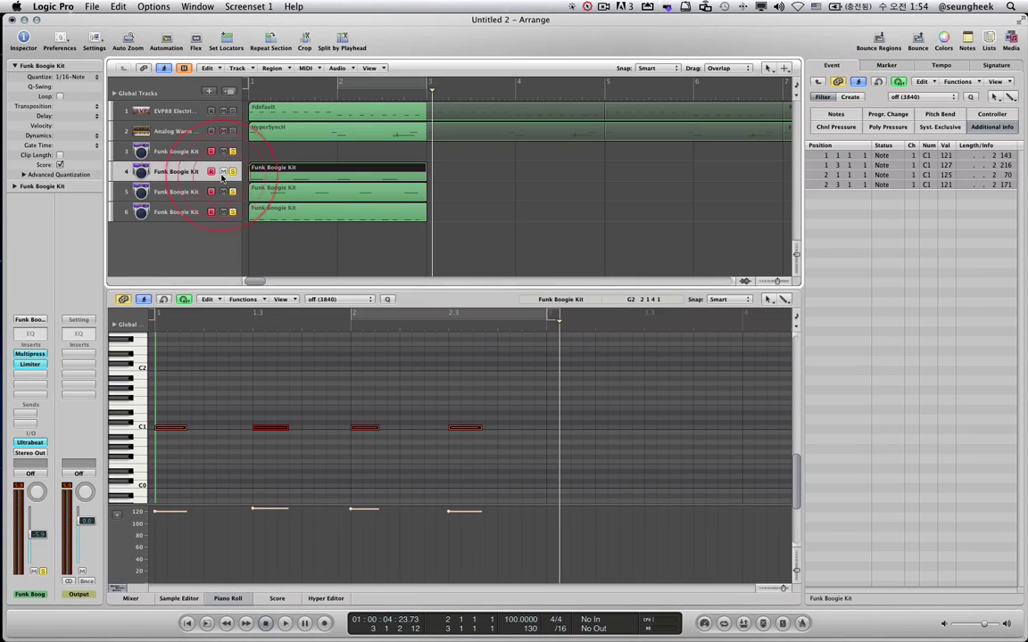
pyautogui.press('s')
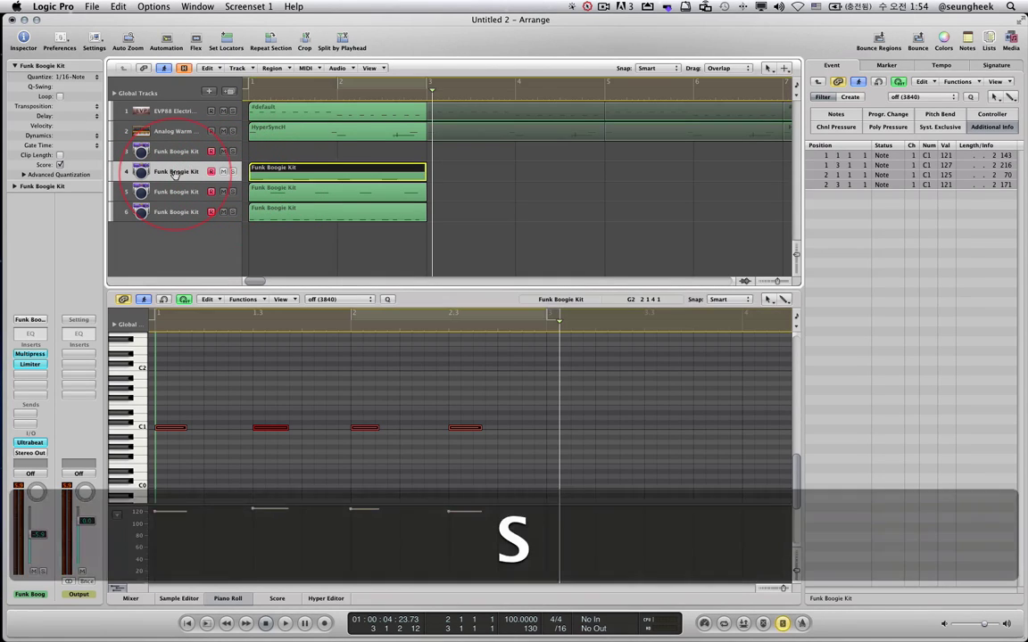
pyautogui.press('Return')
pyautogui.press('space')
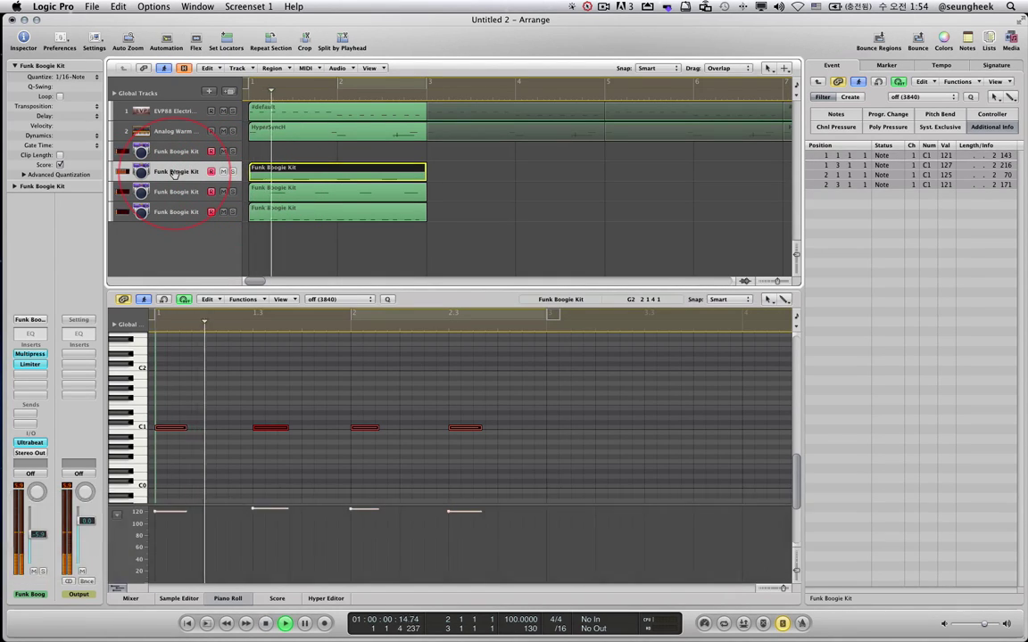
# Audition the separated D1 region on track 5 from the project start, stopping playback before and after.
pyautogui.click(175, 192)
pyautogui.press('space')
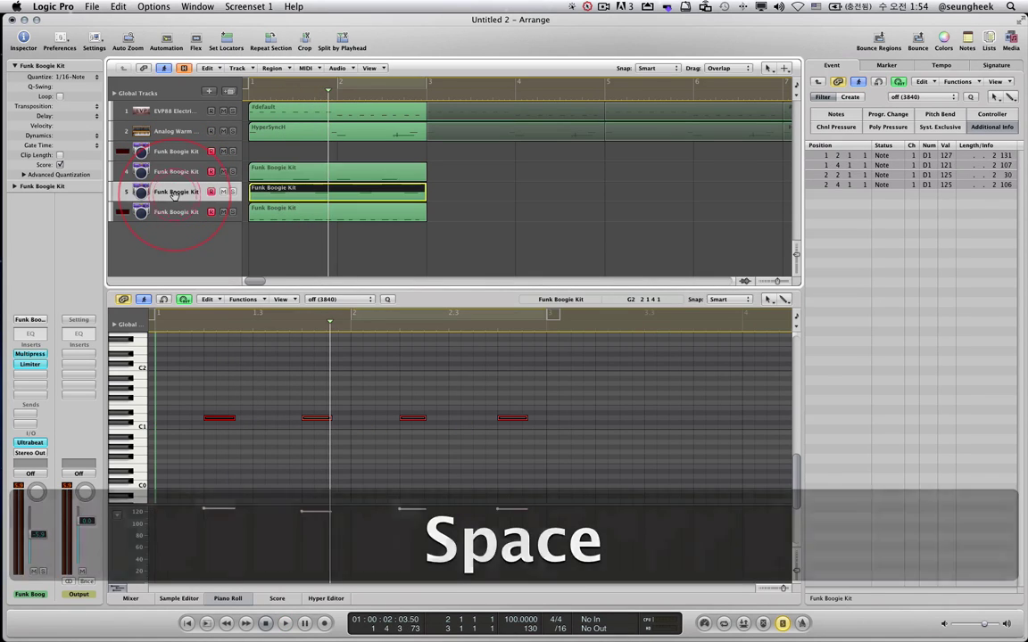
pyautogui.press('Return')
pyautogui.press('space')
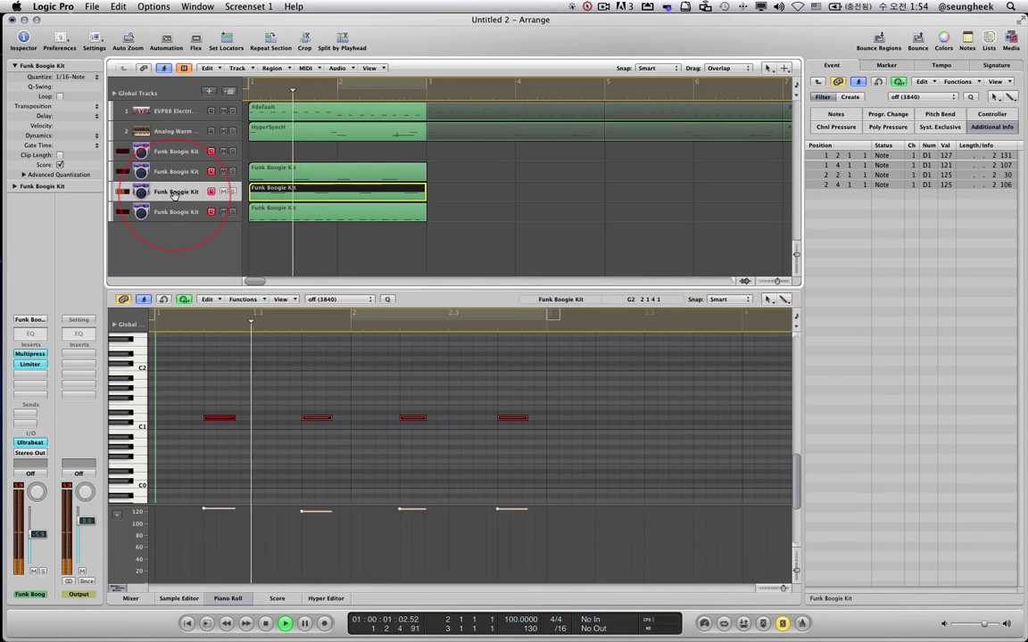
pyautogui.press('space')
# Audition the separated F#1 region on track 6 from the project start and stop playback.
pyautogui.click(172, 212)
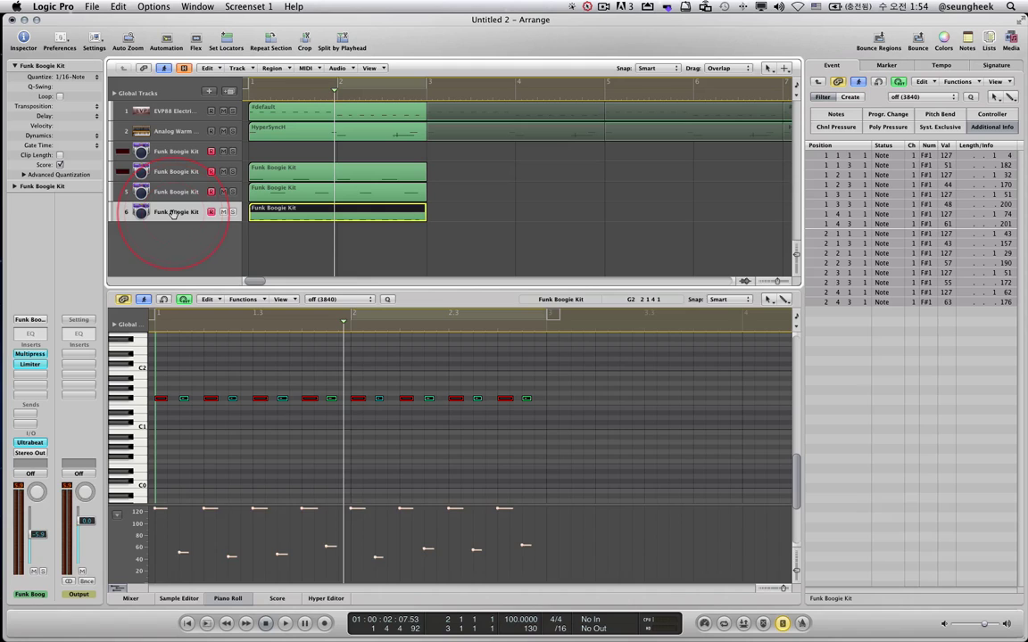
pyautogui.press('Return')
pyautogui.press('space')
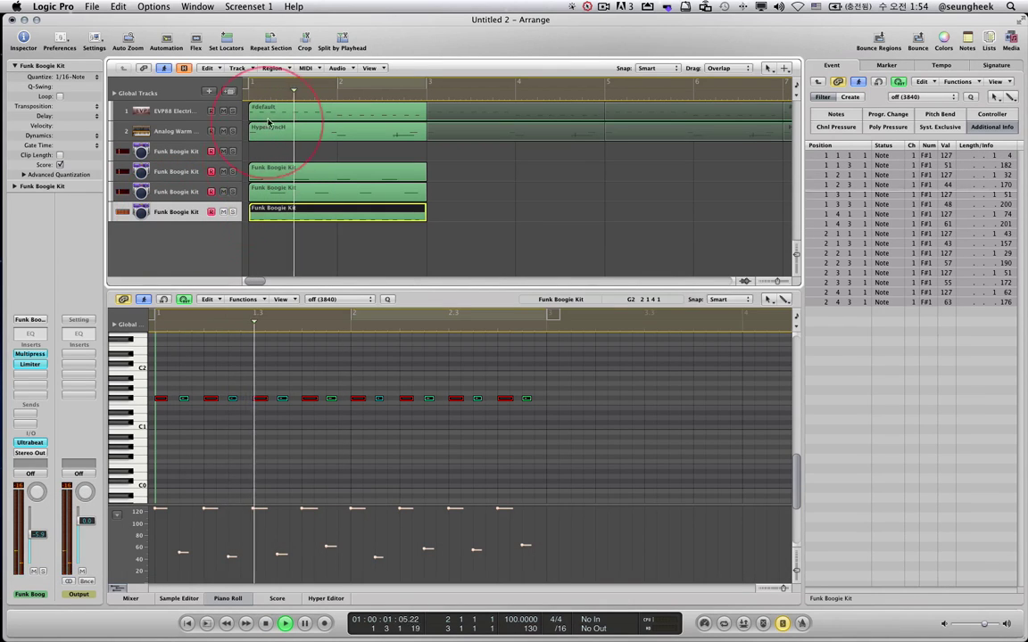
pyautogui.press('space')
# Set the cycle range to bars 1 and 2 and solo the Funk Boogie Kit tracks instead of the single region.
pyautogui.moveTo(253, 89); pyautogui.dragTo(427, 86)
pyautogui.press('s')
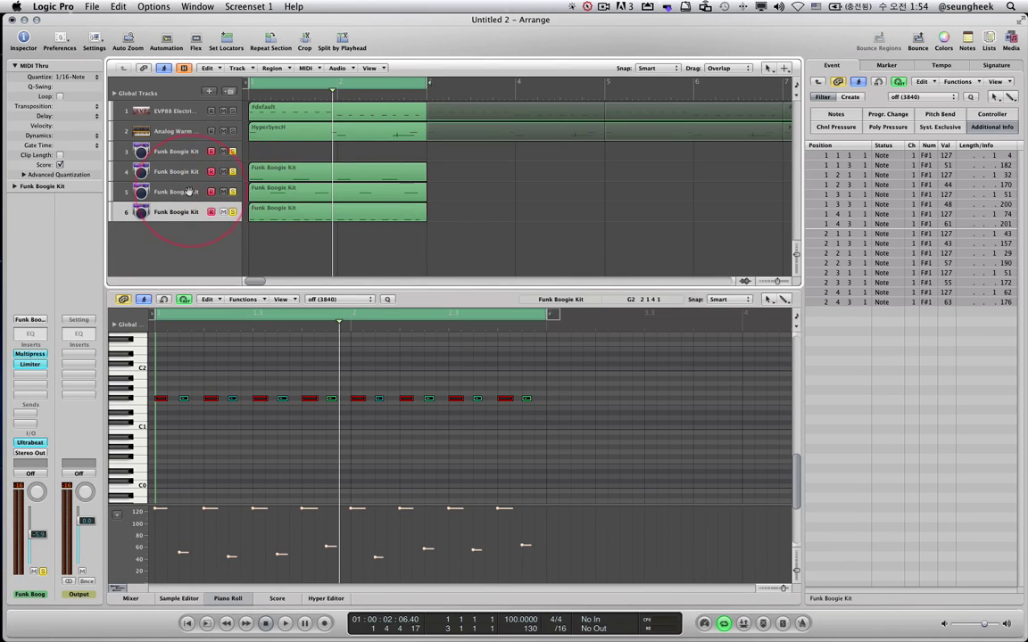
# Rename the D1 region on track 5 as SN.
pyautogui.click(300, 190)
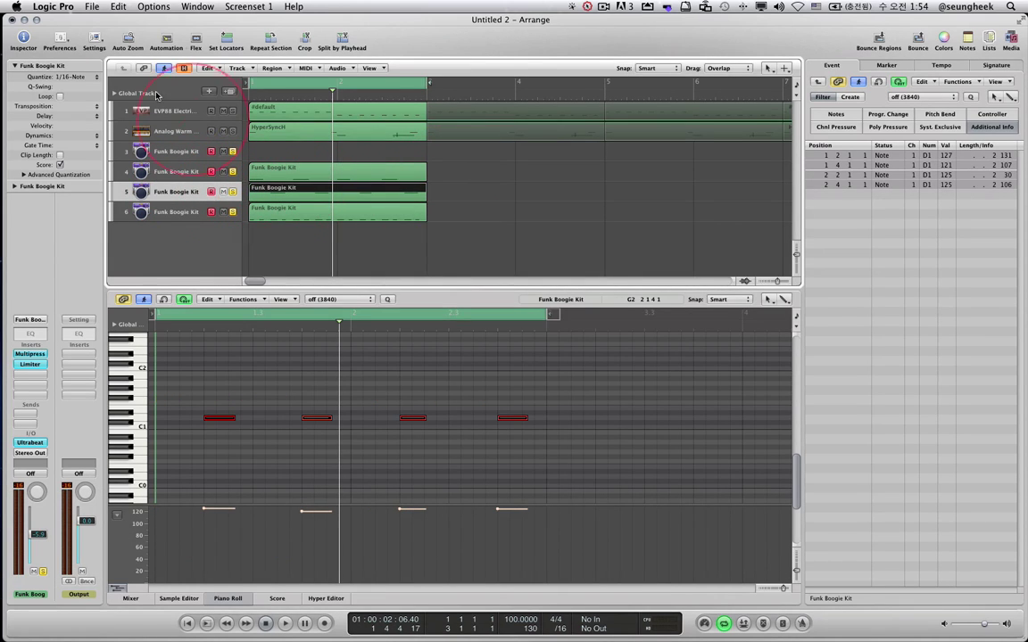
pyautogui.doubleClick(76, 66)
pyautogui.write('SN')
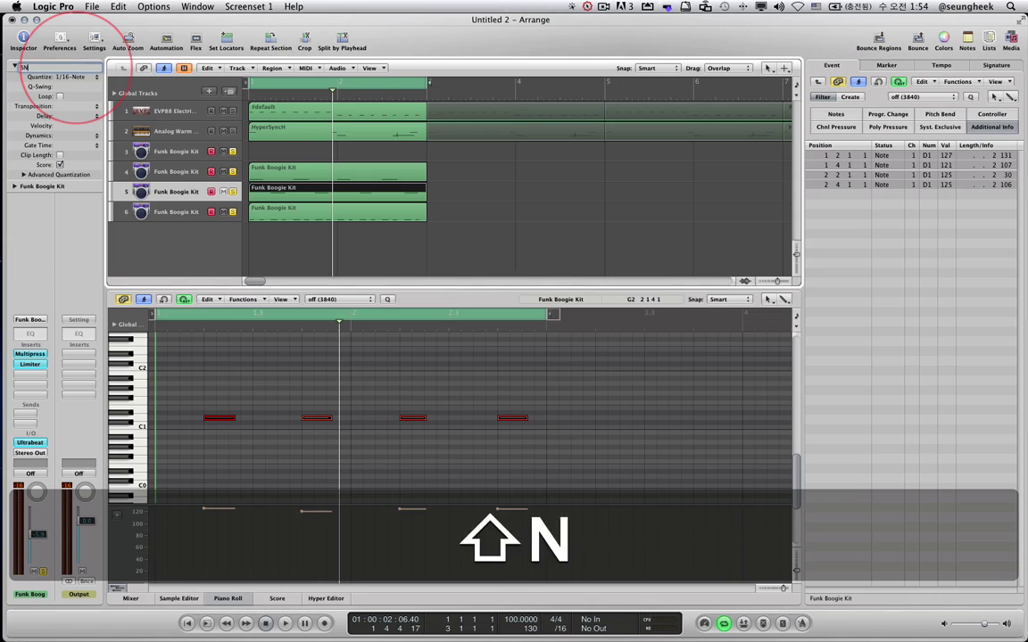
pyautogui.press('Return')
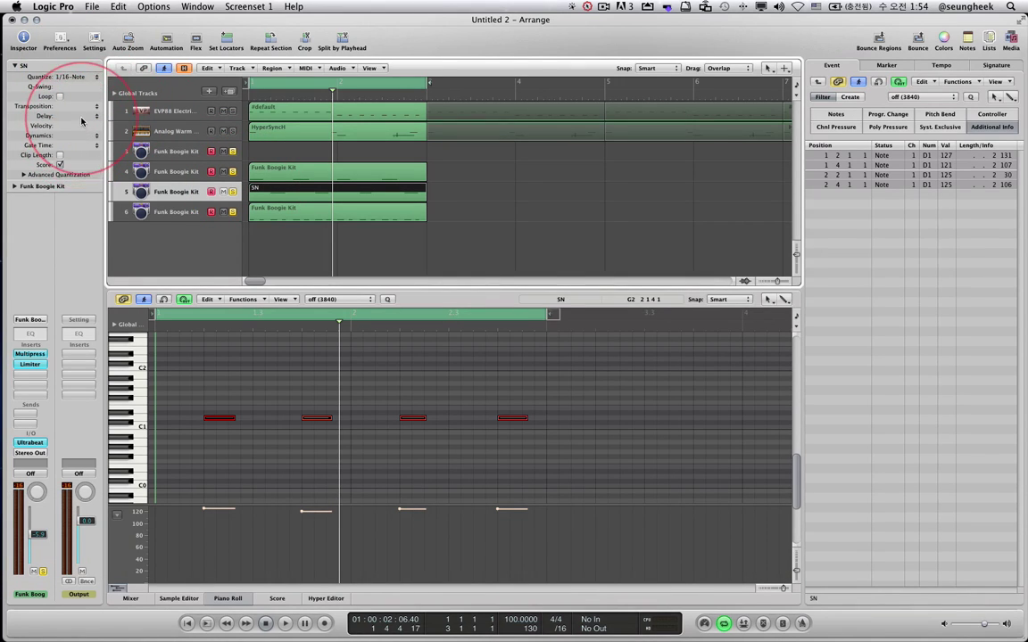
# Try delays of 10 and -10 on the SN region during cycle playback and stop playback.
pyautogui.click(82, 116)
pyautogui.click(58, 118)
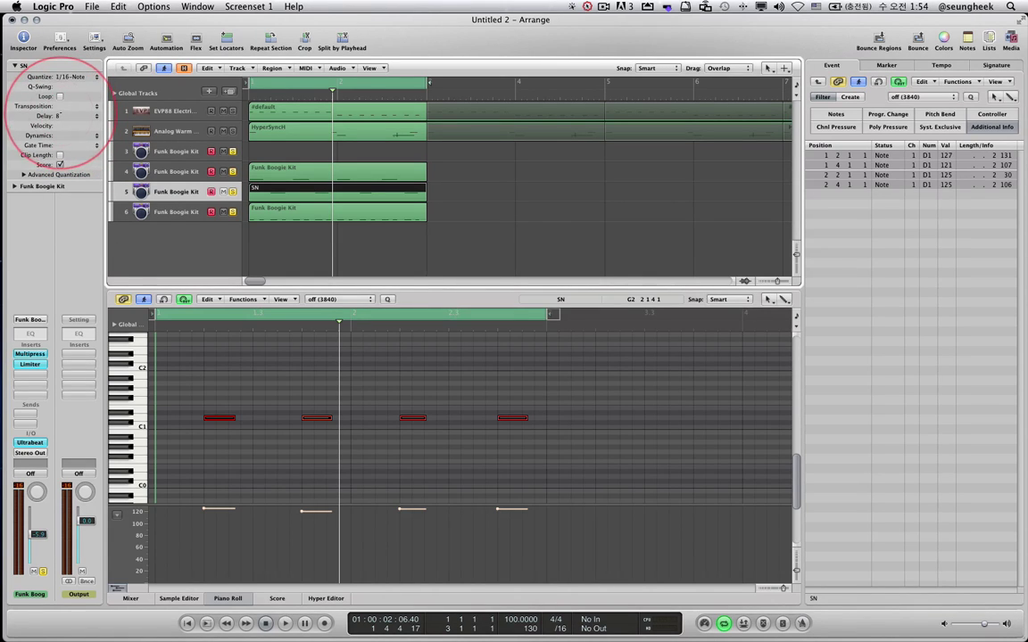
pyautogui.press('space')
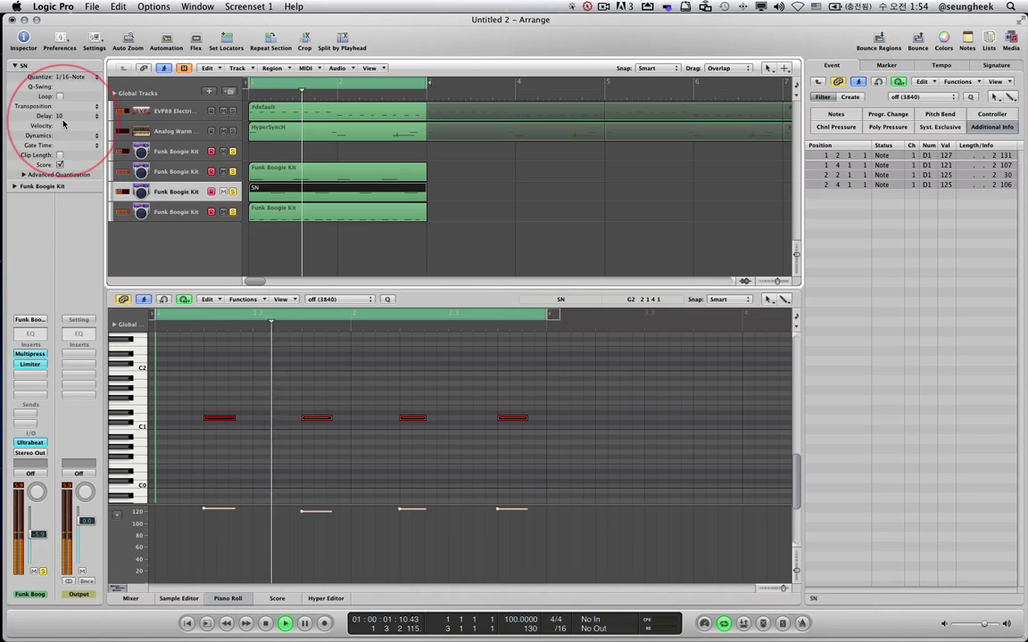
pyautogui.moveTo(68, 125); pyautogui.dragTo(69, 166)
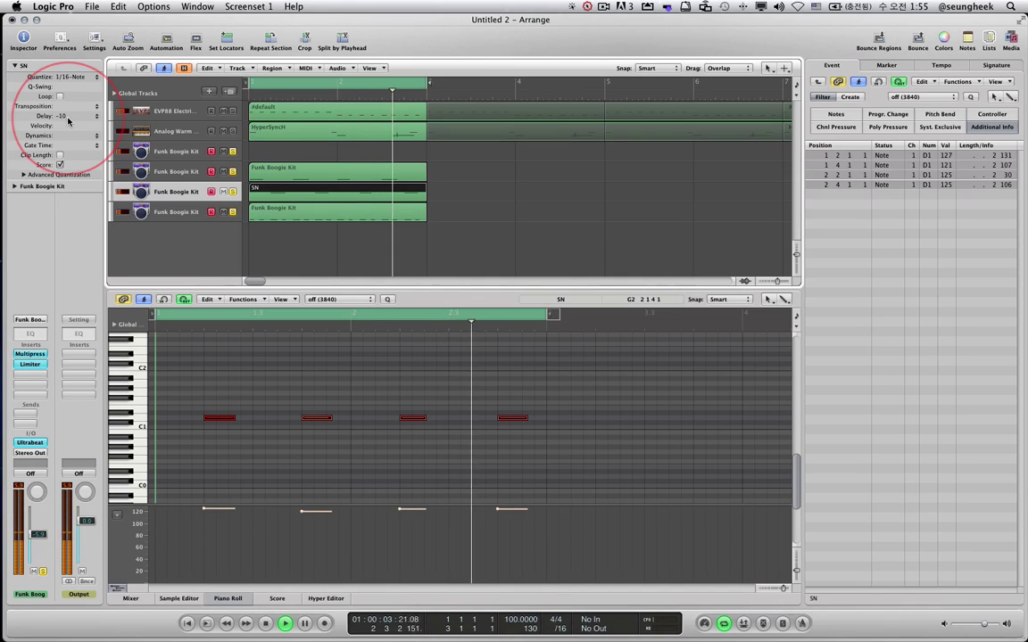
pyautogui.press('space')
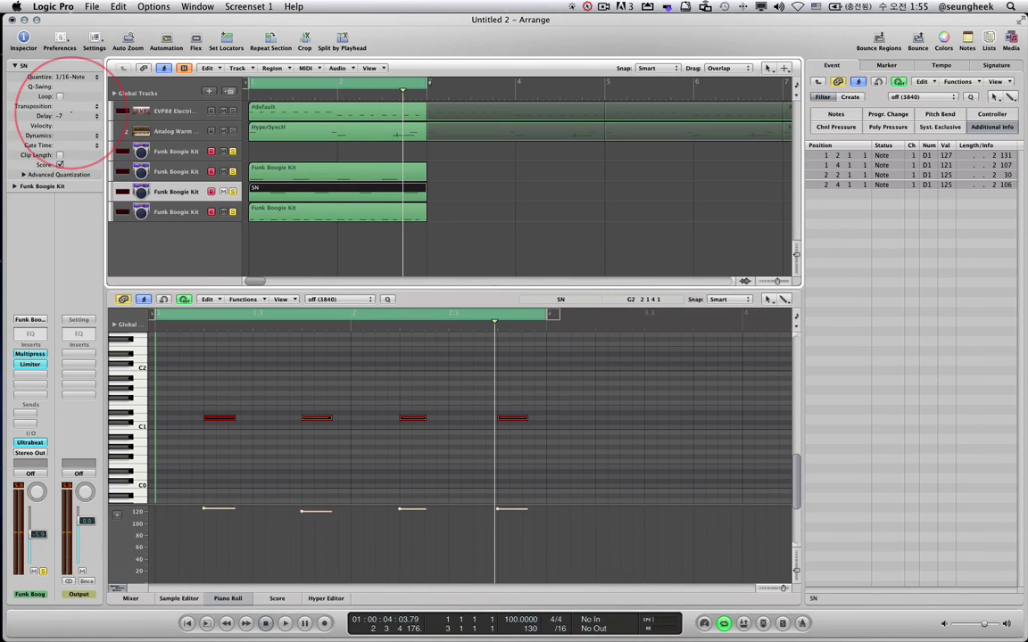
# Set the SN region's delay to 1/16 and start cycle playback.
pyautogui.click(89, 118)
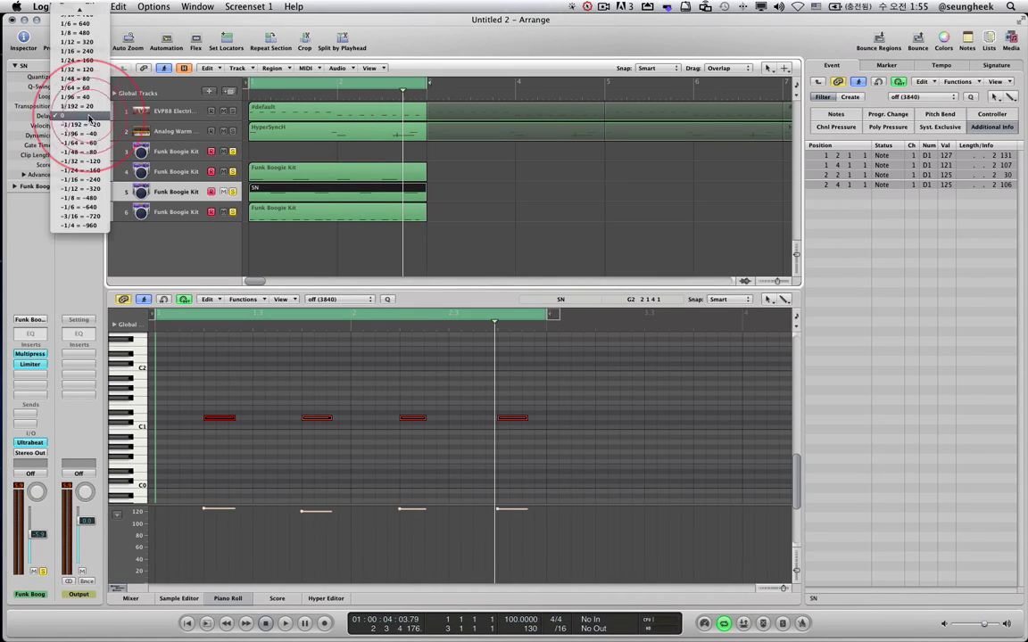
pyautogui.click(84, 52)
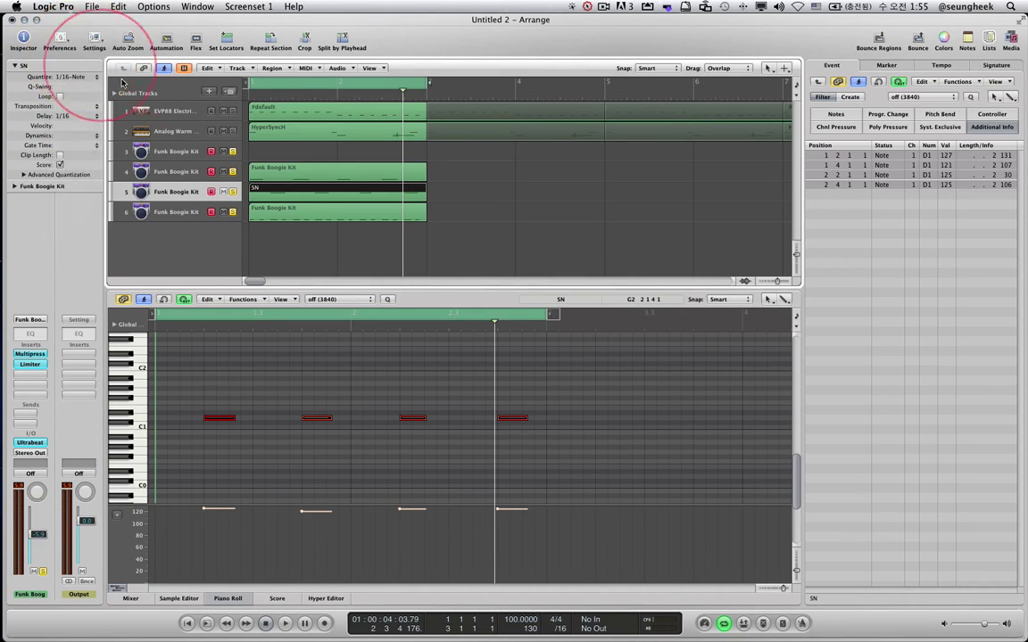
pyautogui.press('space')
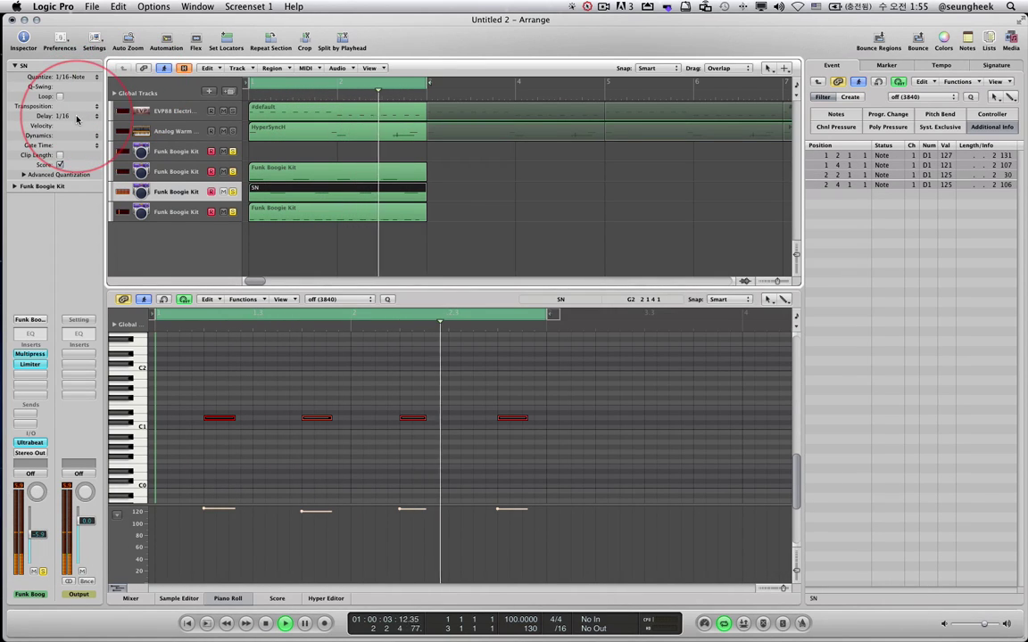
# Stop playback and reset the SN region's delay to 0.
pyautogui.press('space')
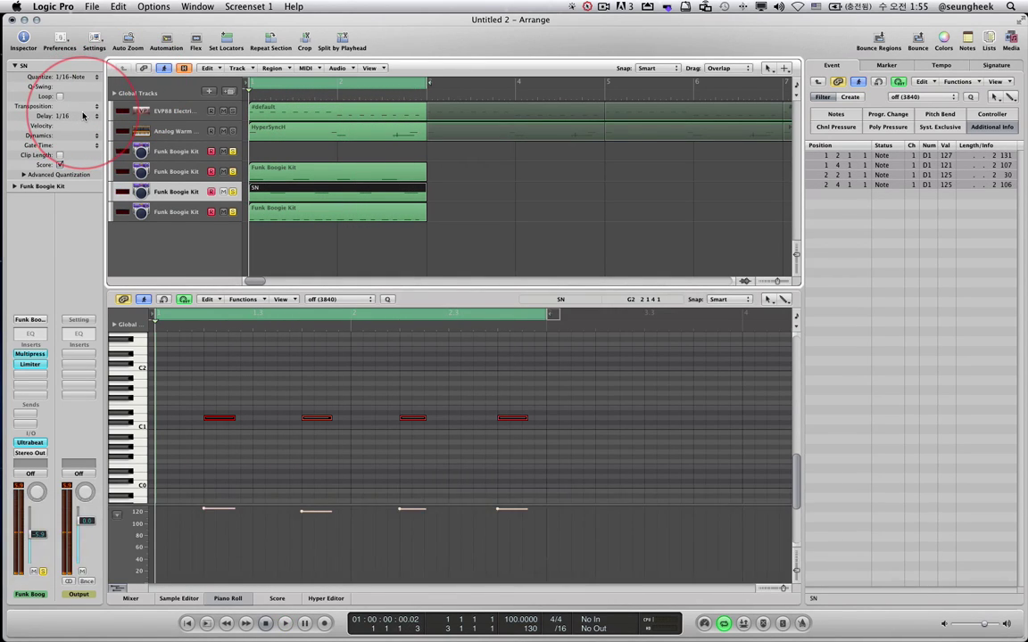
pyautogui.click(86, 116)
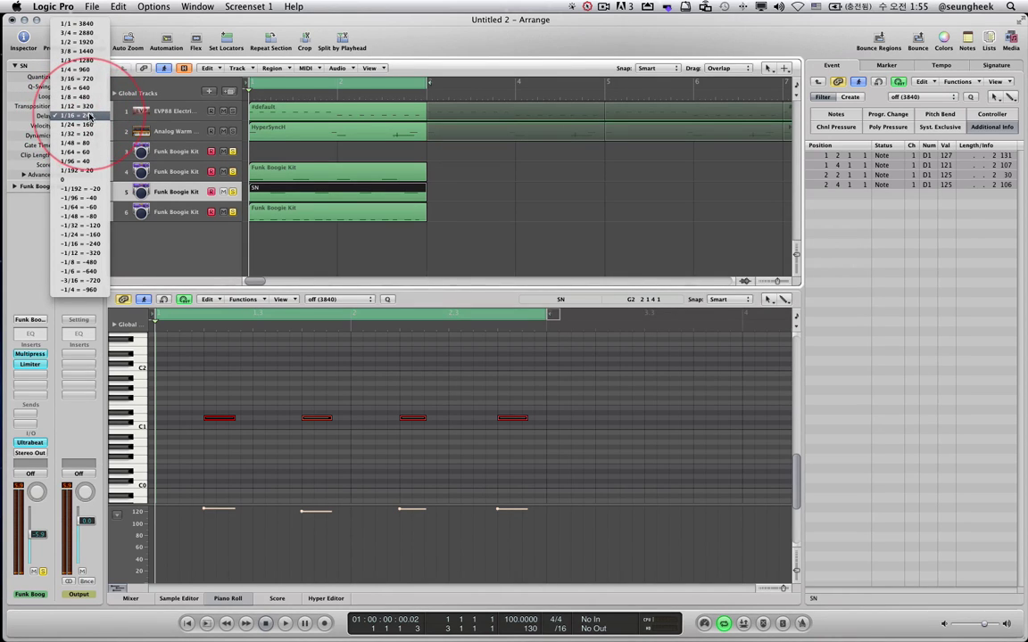
pyautogui.click(89, 180)
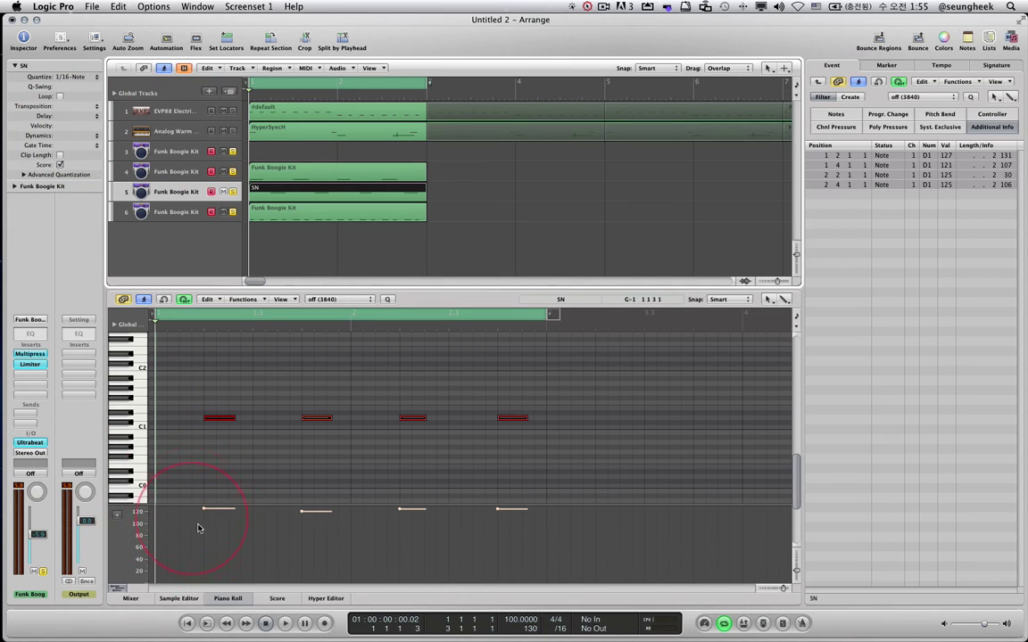
# Try velocity offsets of -20 and 7 on the track 6 Funk Boogie Kit region during cycle playback and reset the velocity to 0.
pyautogui.click(293, 180)
pyautogui.click(283, 212)
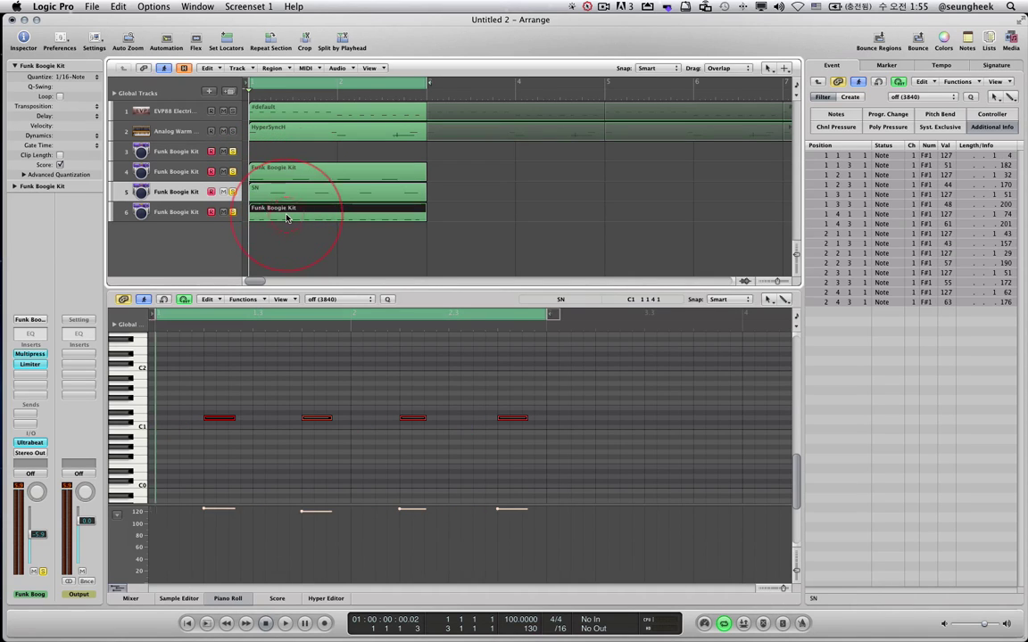
pyautogui.click(179, 210)
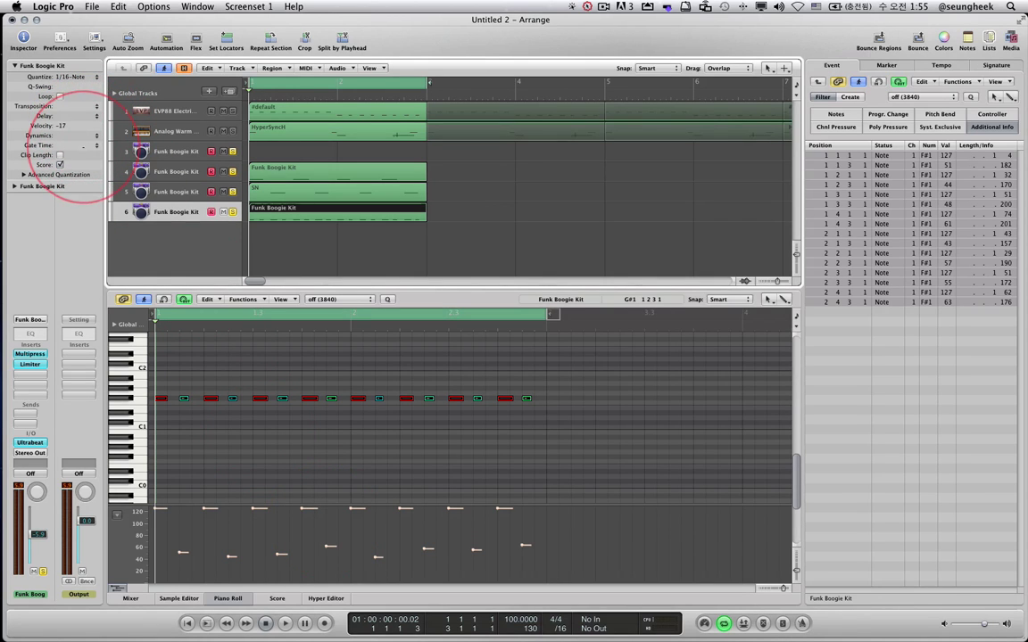
pyautogui.press('space')
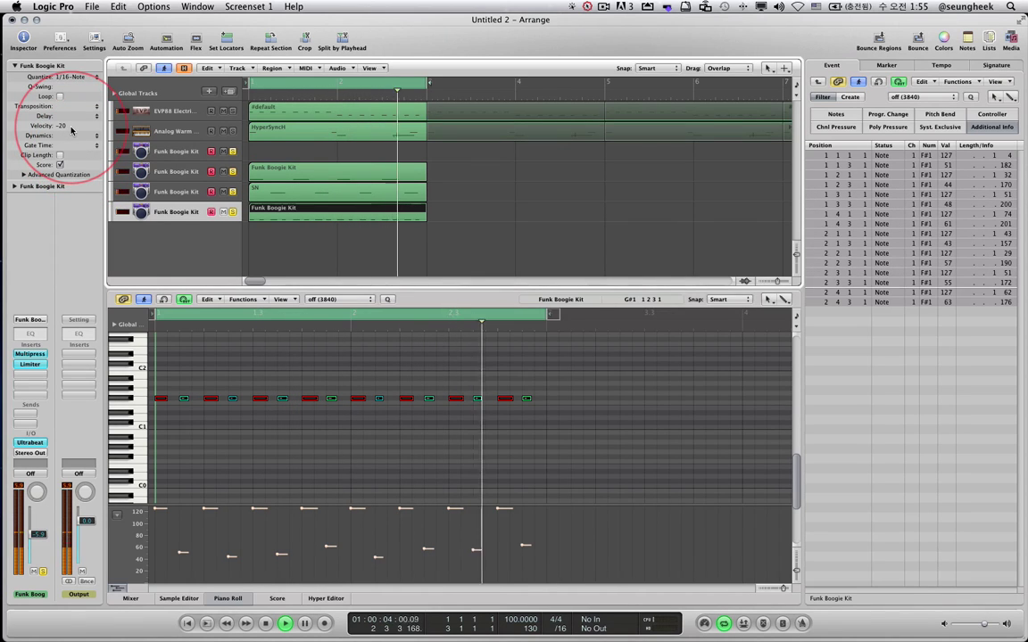
pyautogui.moveTo(70, 127)
pyautogui.mouseDown()
pyautogui.moveTo(71, 138)
pyautogui.moveTo(70, 108)
pyautogui.moveTo(78, 125)
pyautogui.mouseUp()
pyautogui.press('space')
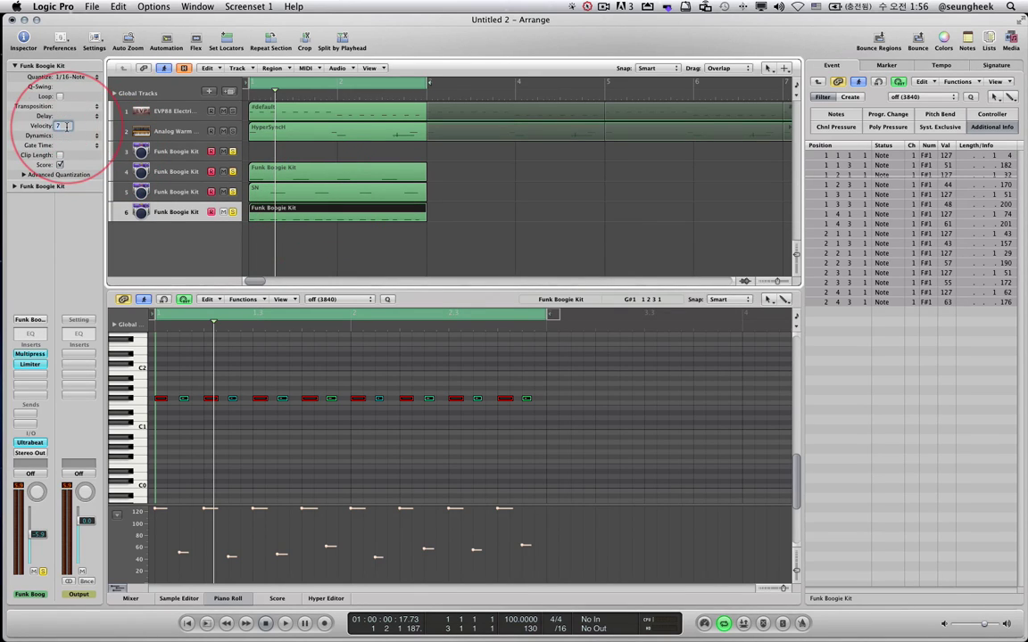
pyautogui.write('0')
pyautogui.press('Return')
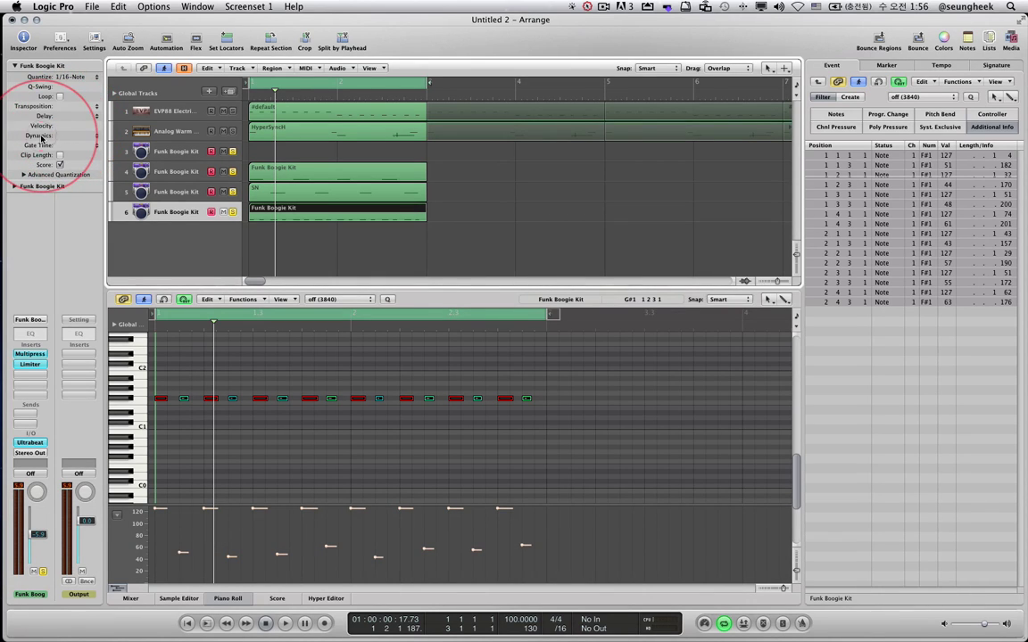
# Solo the EVP88 Electric Piano track instead of the drum tracks and audition it from the start of bar 1.
pyautogui.click(87, 138)
pyautogui.click(87, 137)
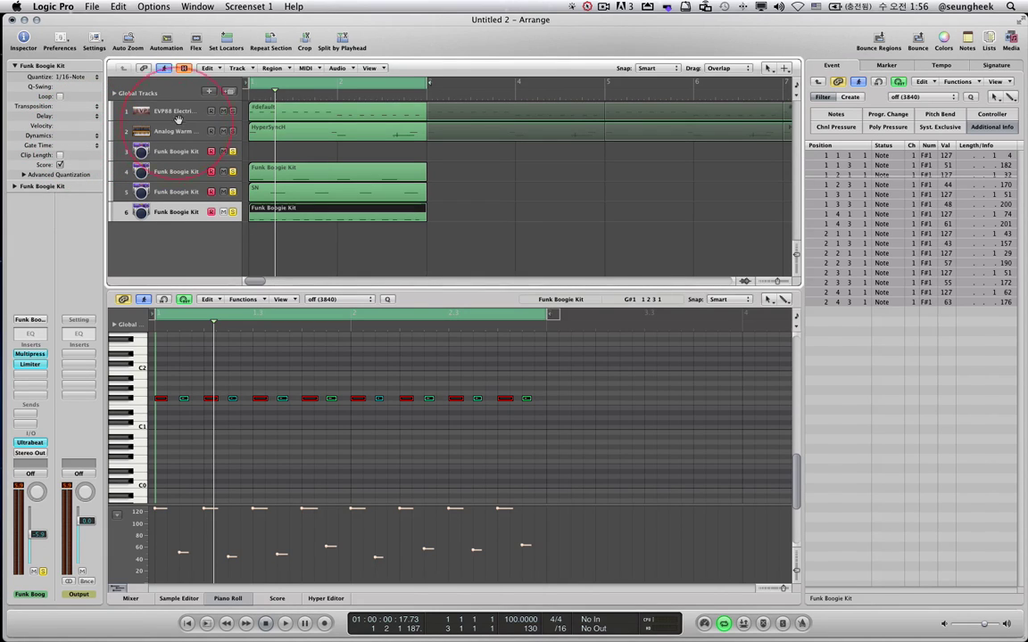
pyautogui.click(227, 110)
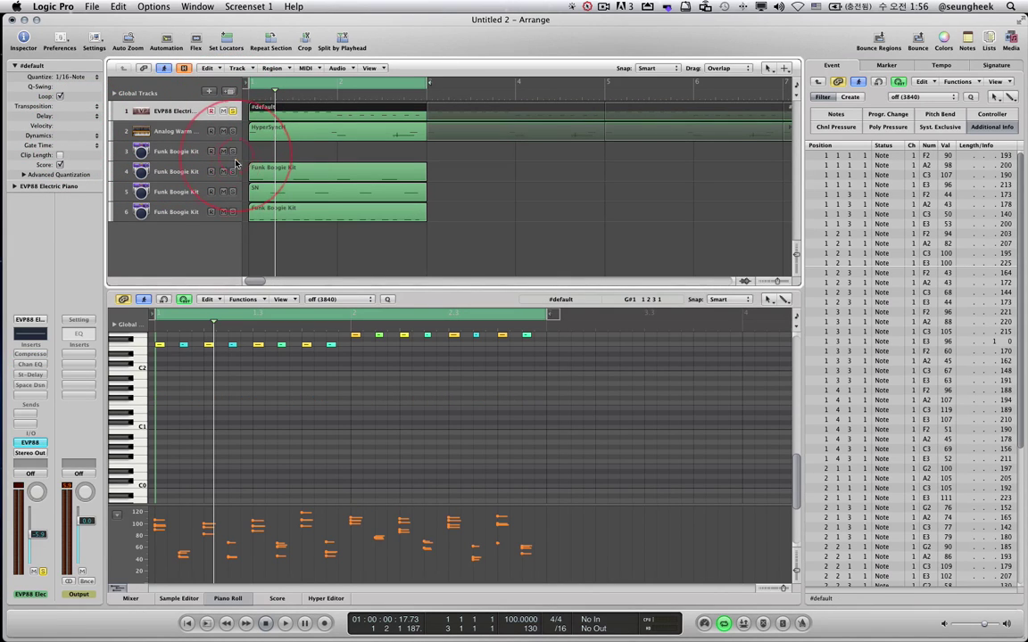
pyautogui.press('Return')
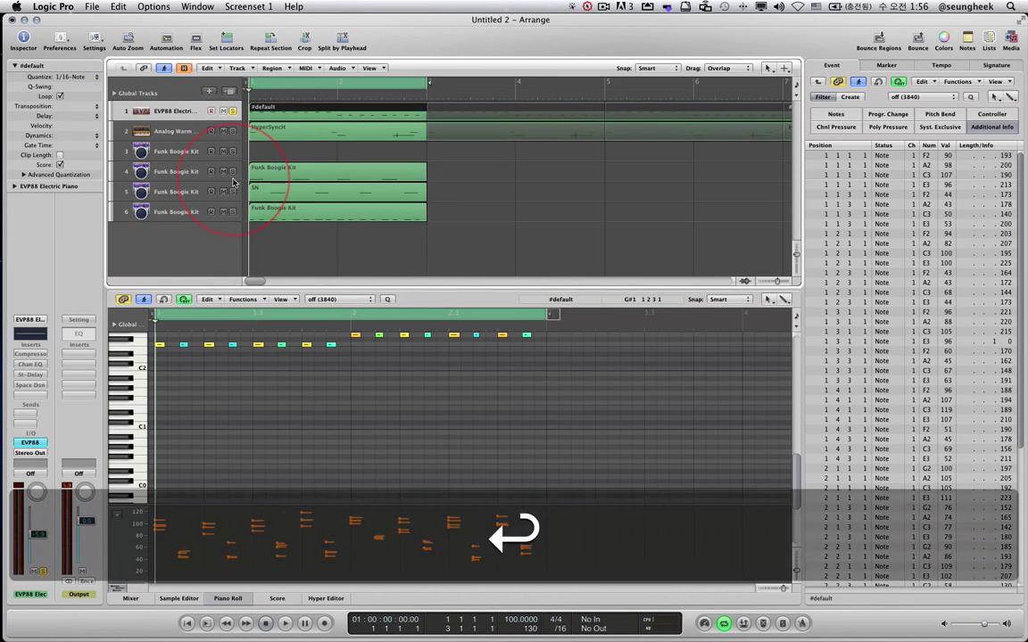
pyautogui.press('space')
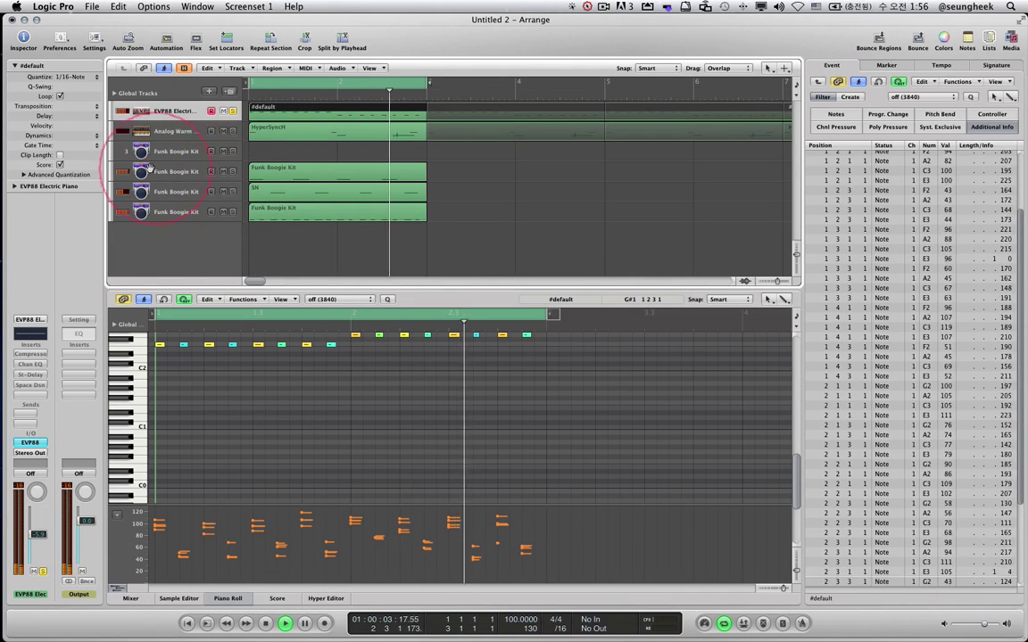
pyautogui.press('space')
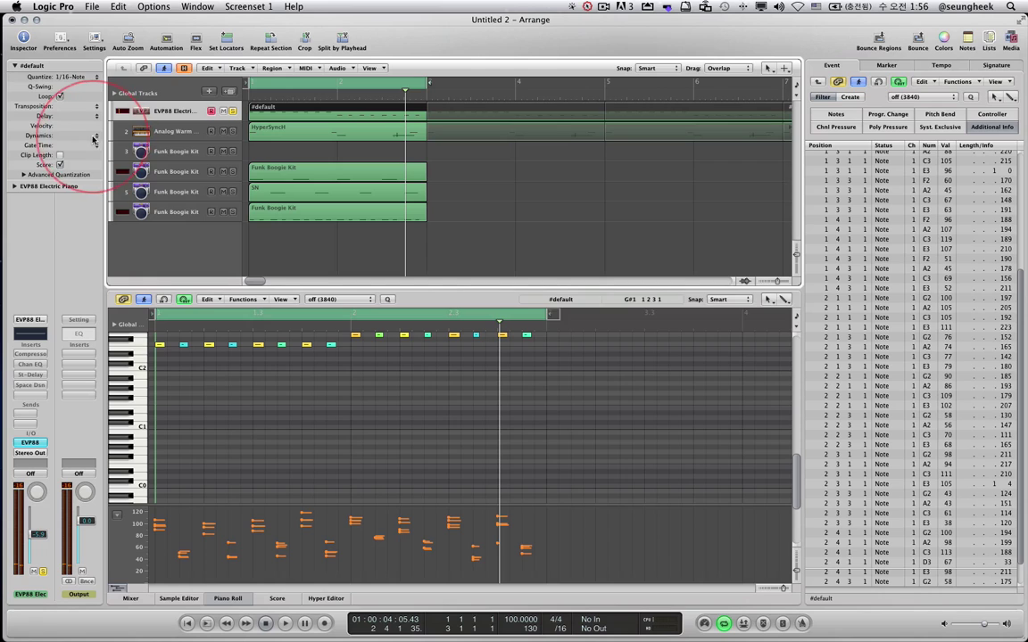
# Set the #default region's dynamics to Fixed and audition the cycle.
pyautogui.click(93, 136)
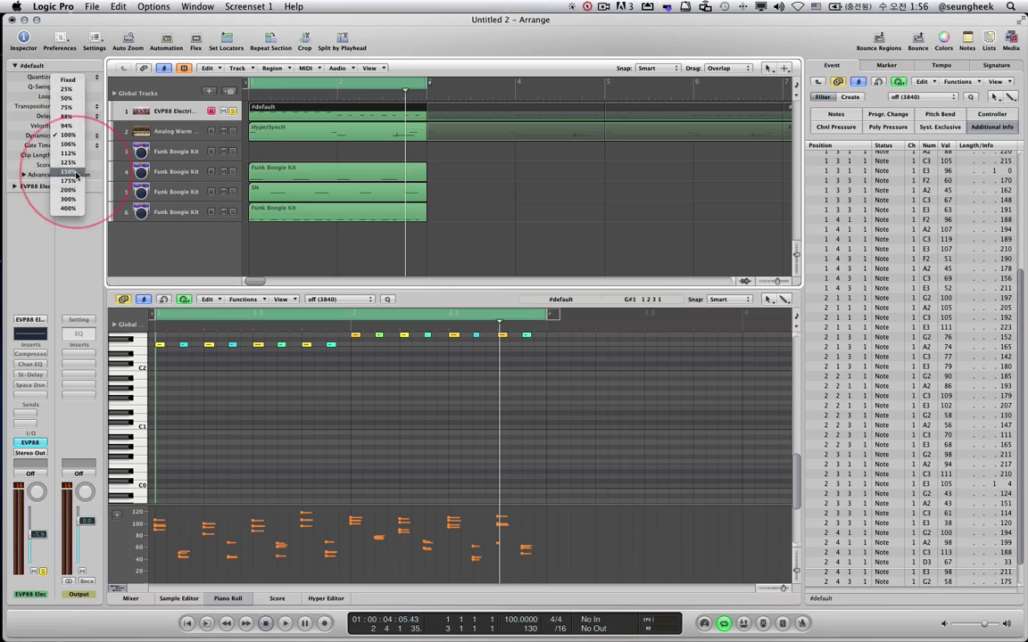
pyautogui.click(78, 83)
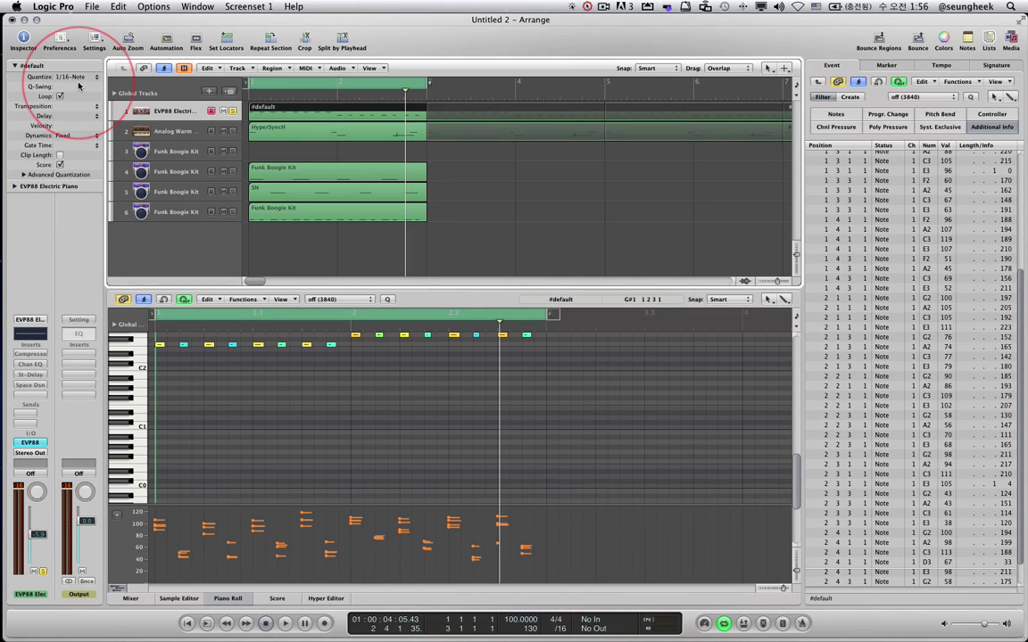
pyautogui.press('space')
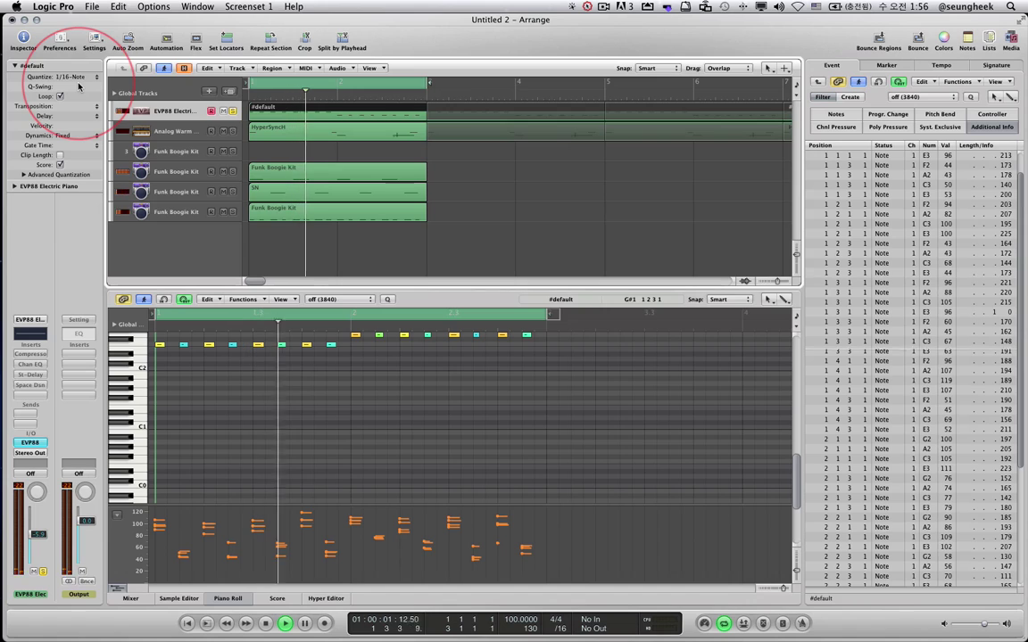
pyautogui.press('space')
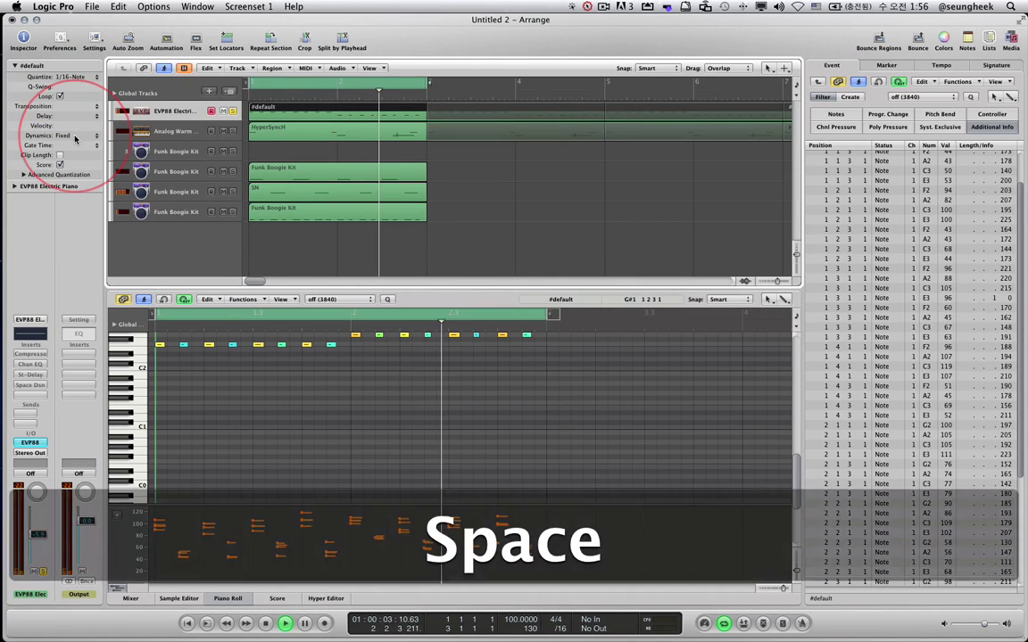
# Set the #default region's dynamics to 175% and start cycle playback.
pyautogui.click(92, 137)
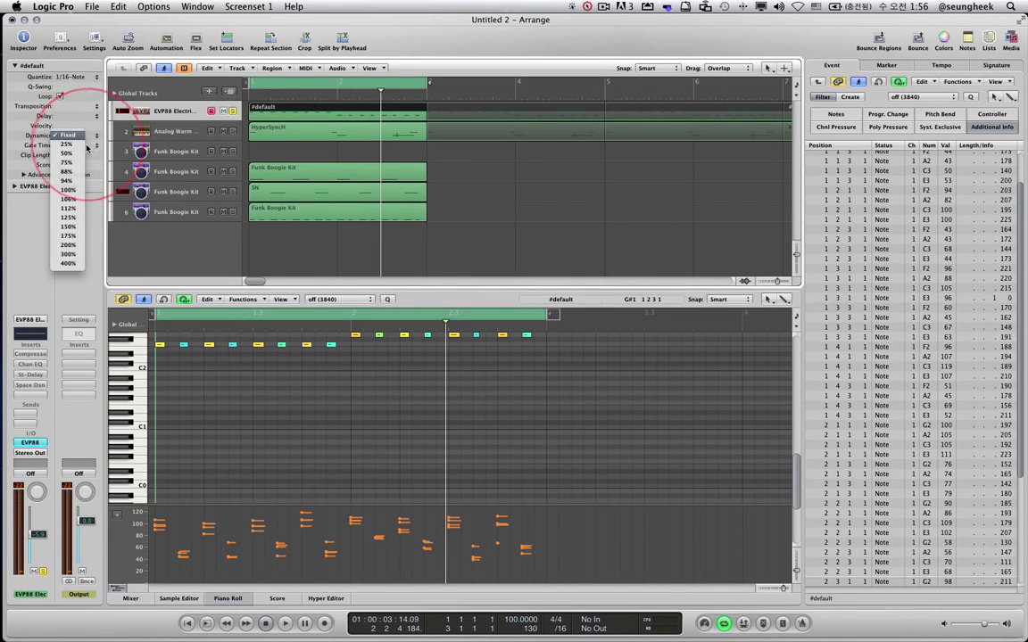
pyautogui.click(75, 237)
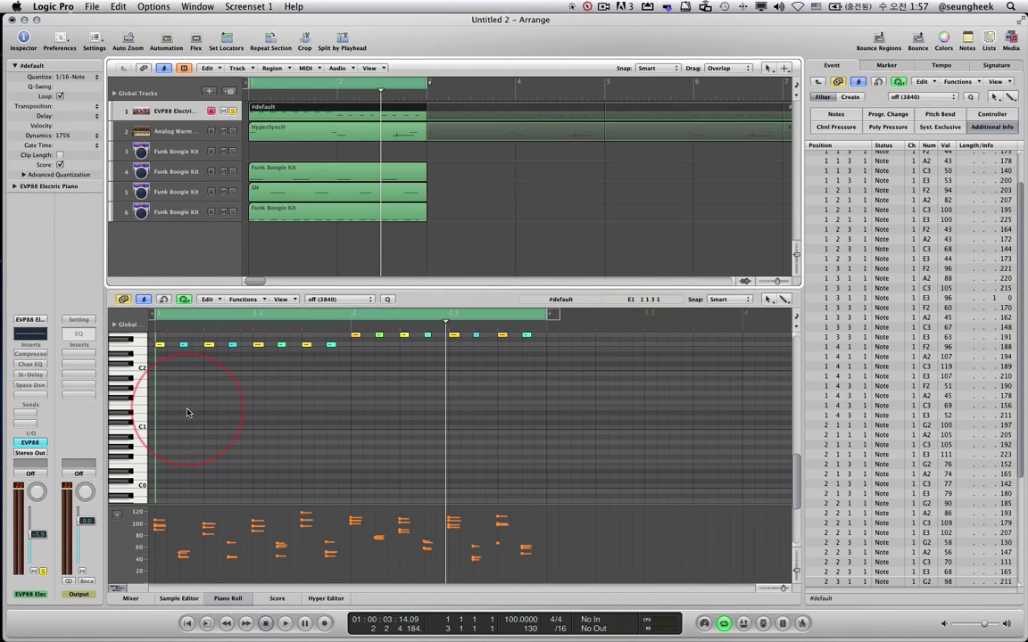
pyautogui.scroll(3, 189, 412)
pyautogui.scroll(-3, 187, 412)
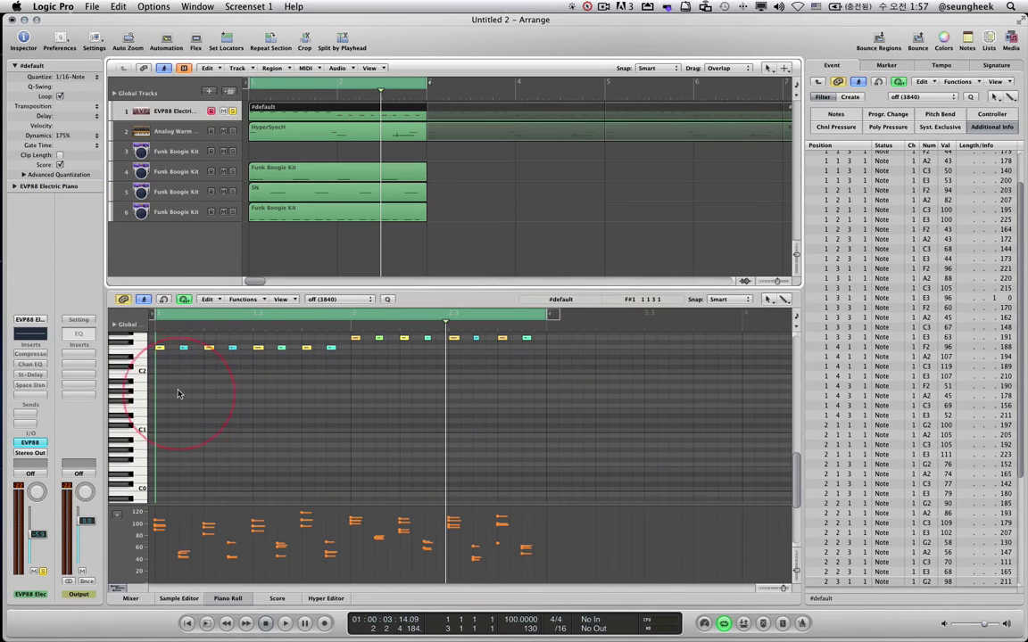
pyautogui.press('space')
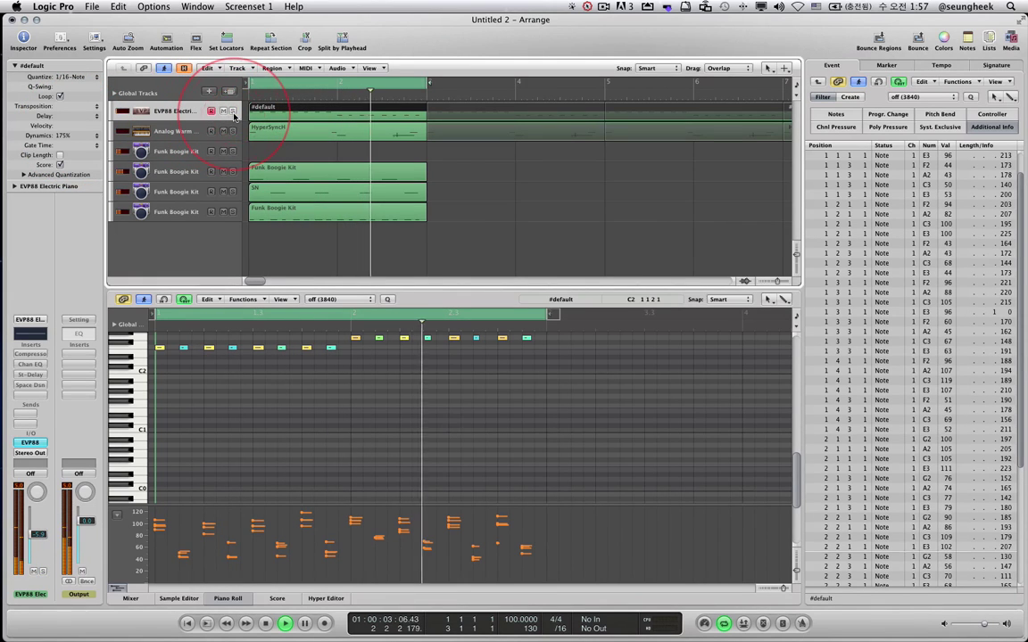
# Try dynamics of 88% and 50% on the #default region during playback, stop, and reset the dynamics to 100%.
pyautogui.click(76, 134)
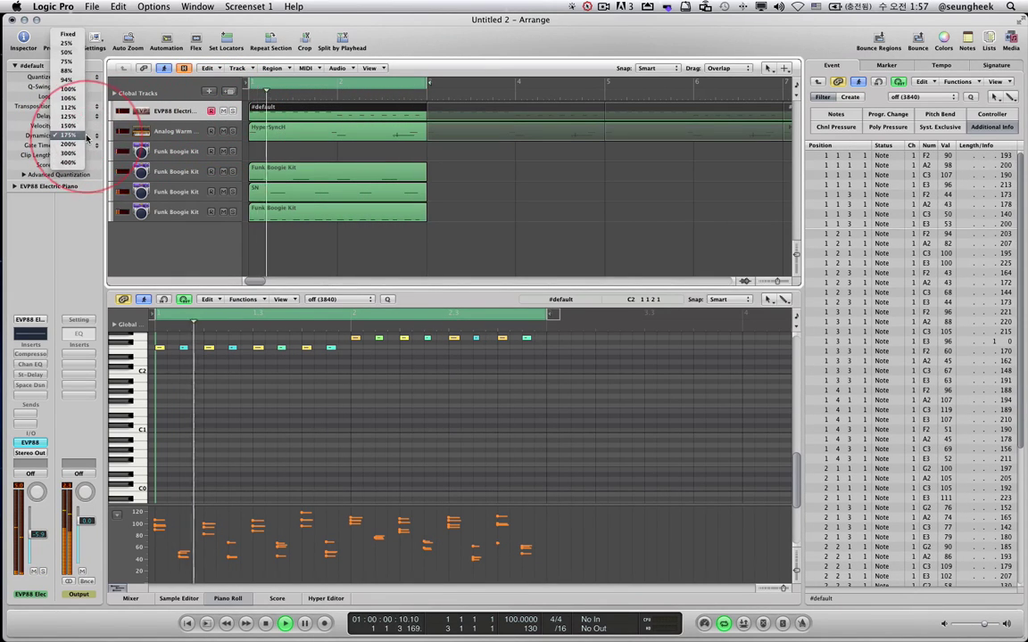
pyautogui.click(68, 71)
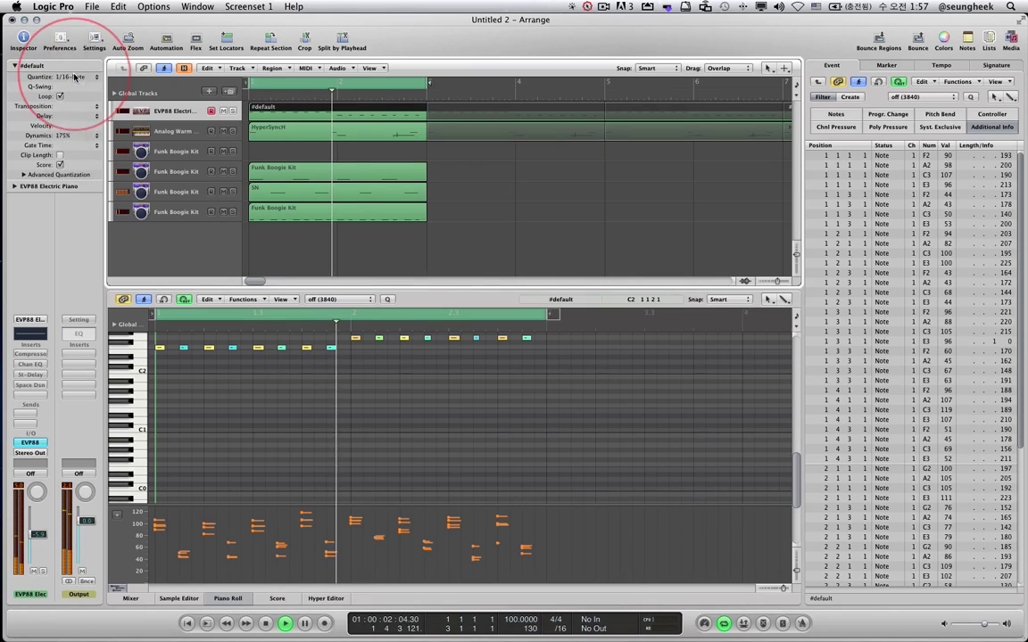
pyautogui.click(79, 133)
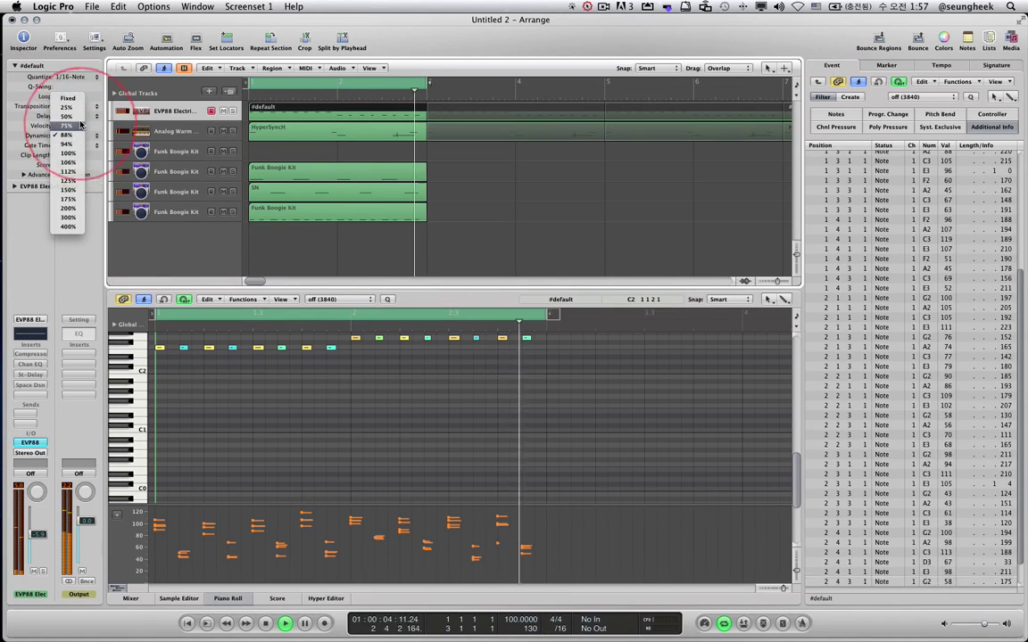
pyautogui.click(67, 116)
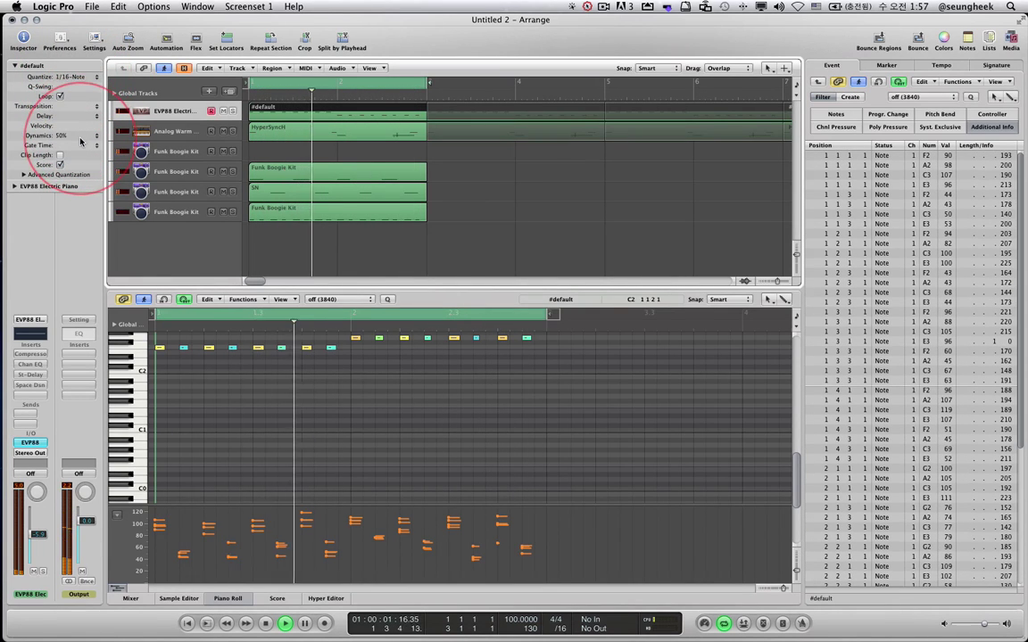
pyautogui.press('space')
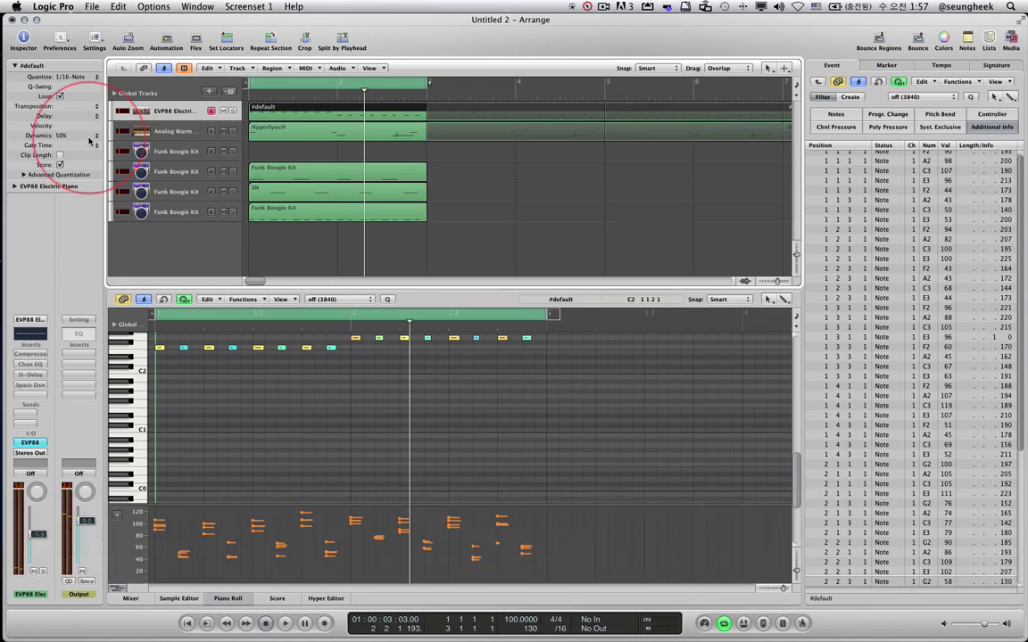
pyautogui.click(93, 138)
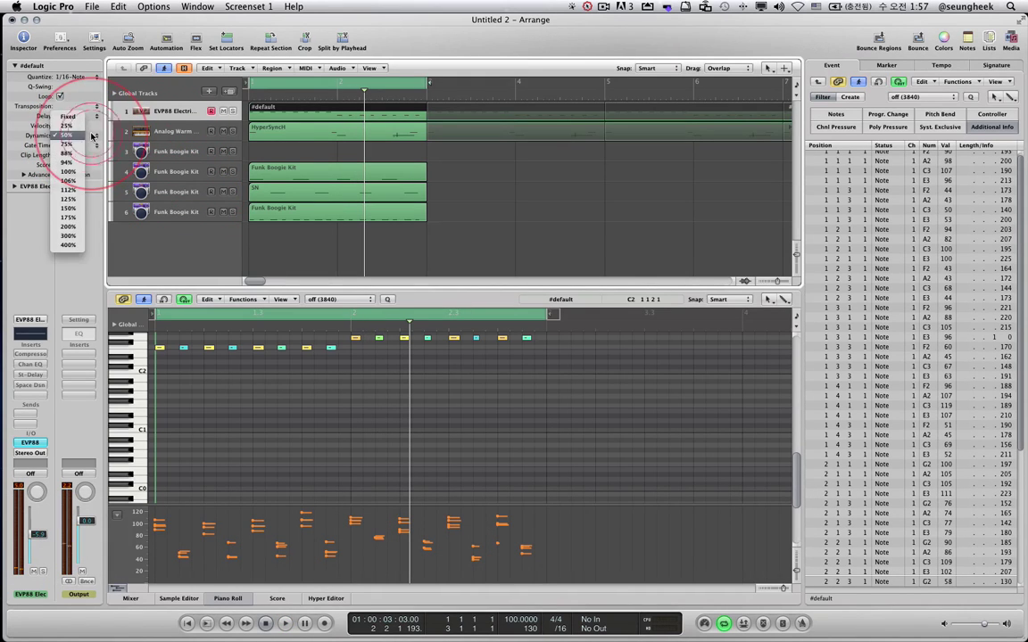
pyautogui.click(76, 177)
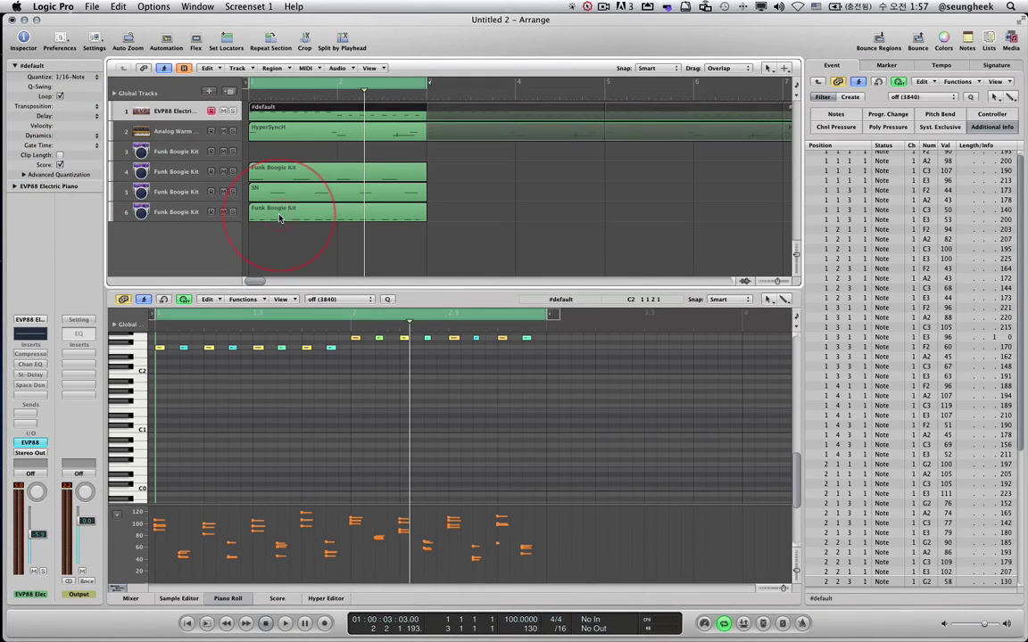
# Solo the Funk Boogie Kit region on track 6 and lower its dynamics to 50% and 25% during cycle playback.
pyautogui.click(279, 214)
pyautogui.press('s')
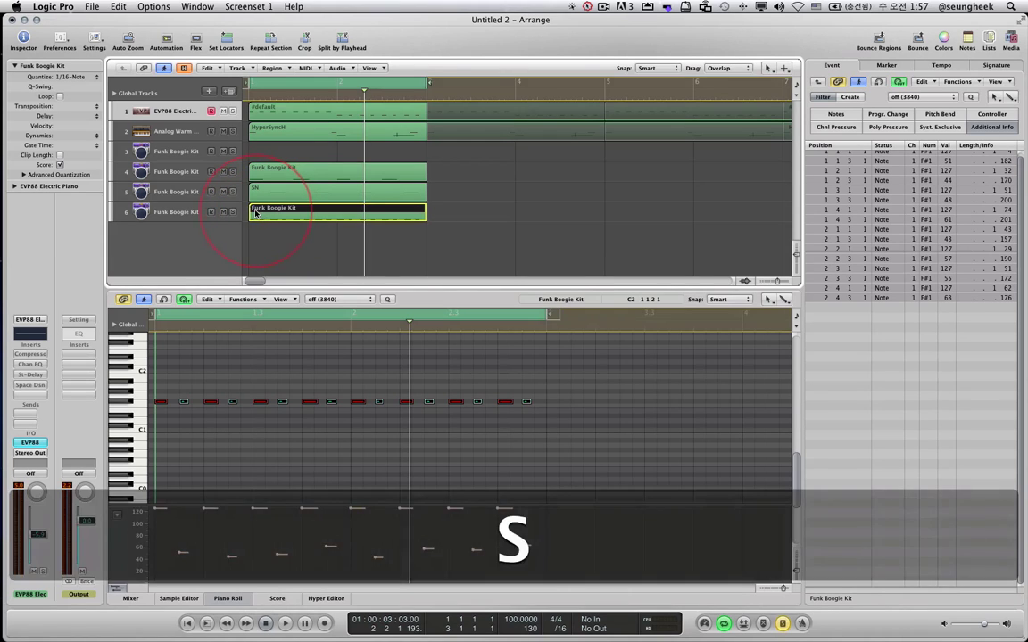
pyautogui.press('space')
pyautogui.click(84, 138)
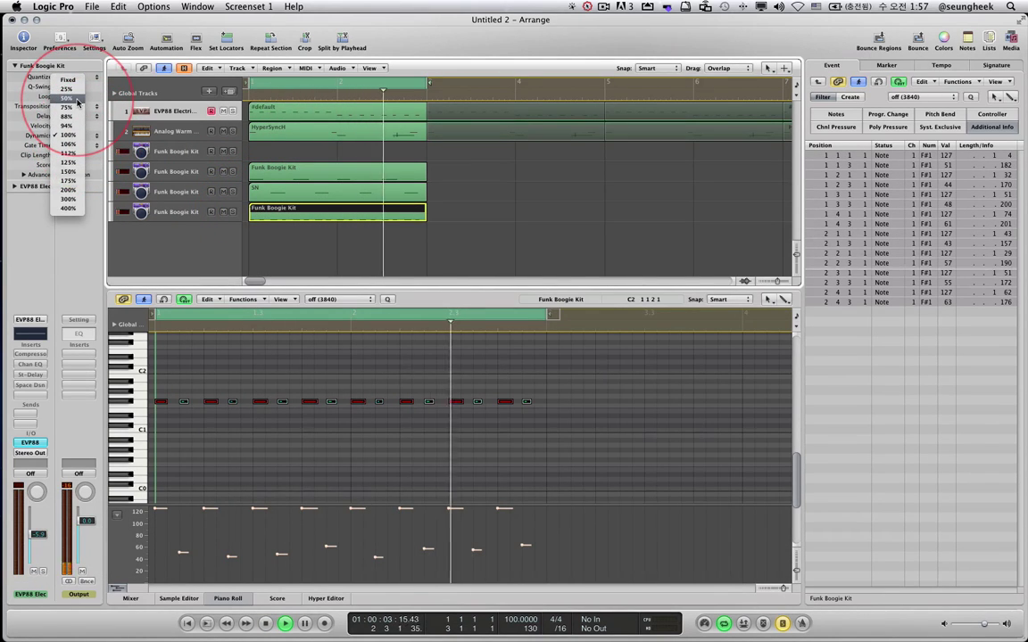
pyautogui.click(79, 101)
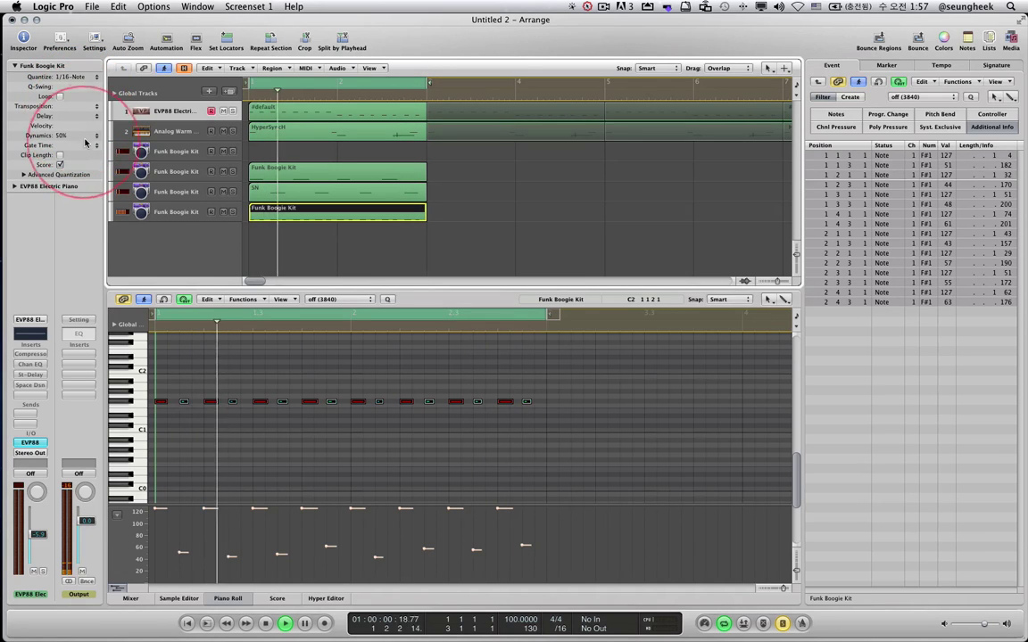
pyautogui.click(80, 134)
pyautogui.click(77, 127)
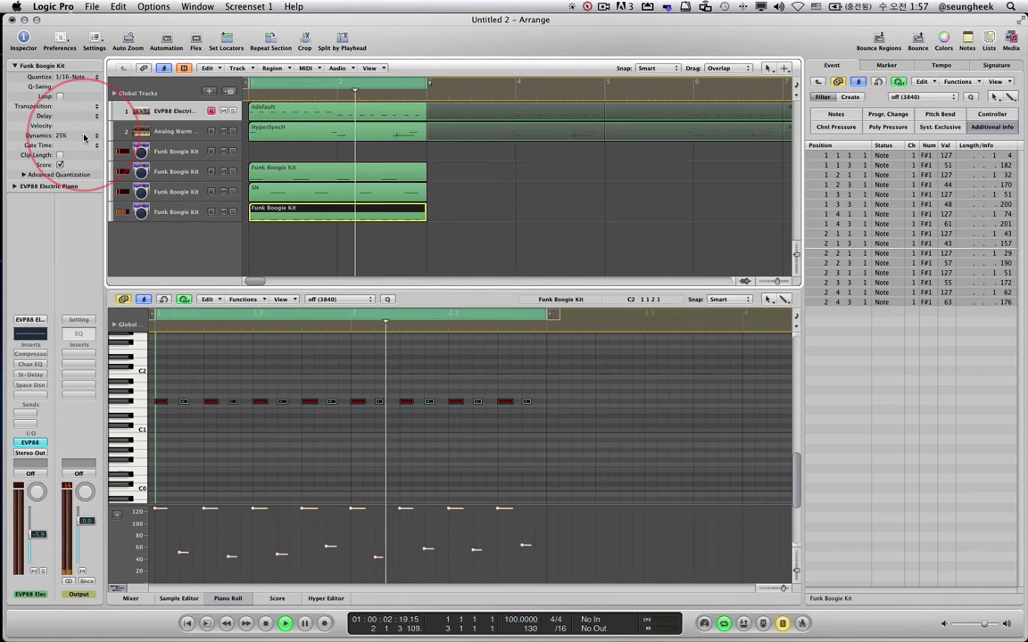
# Quantize the soloed Funk Boogie Kit region with the "8 beat" groove template.
pyautogui.click(80, 76)
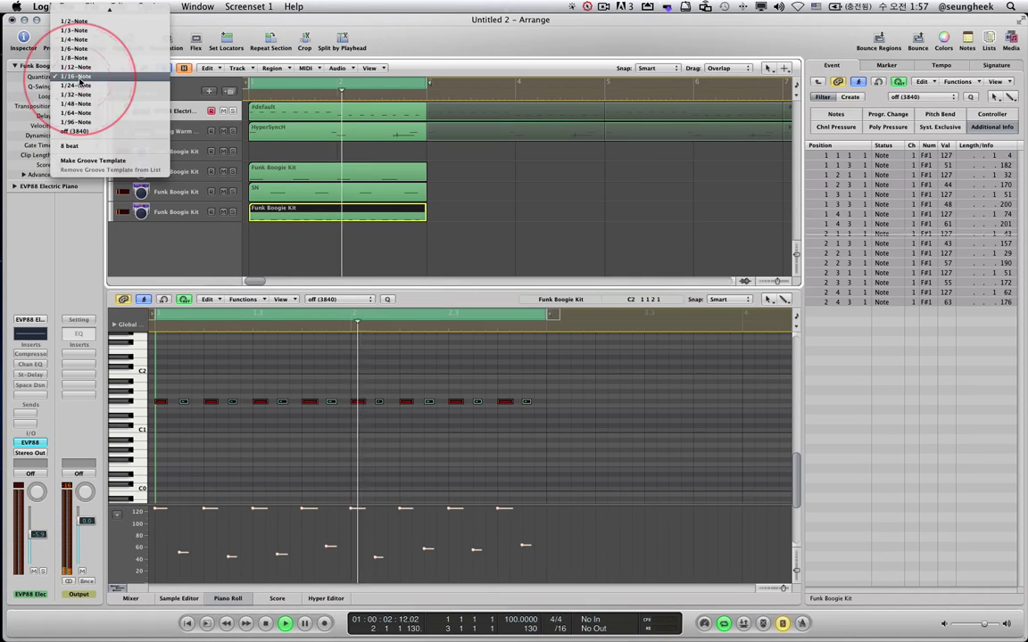
pyautogui.click(77, 147)
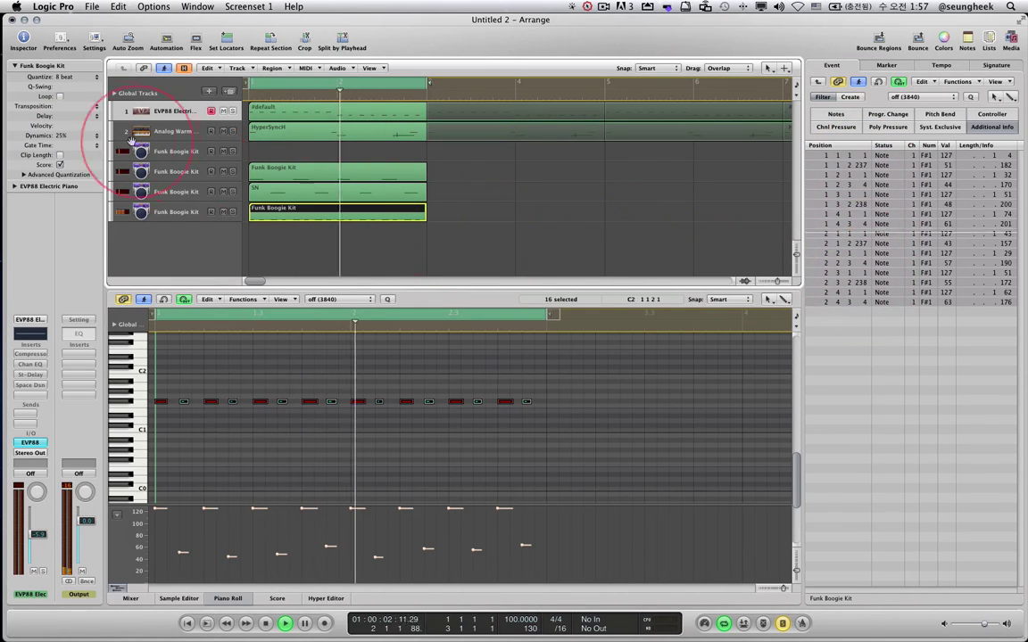
# Reset the soloed Funk Boogie Kit region's dynamics to 100% and turn off its solo during cycle playback.
pyautogui.click(62, 136)
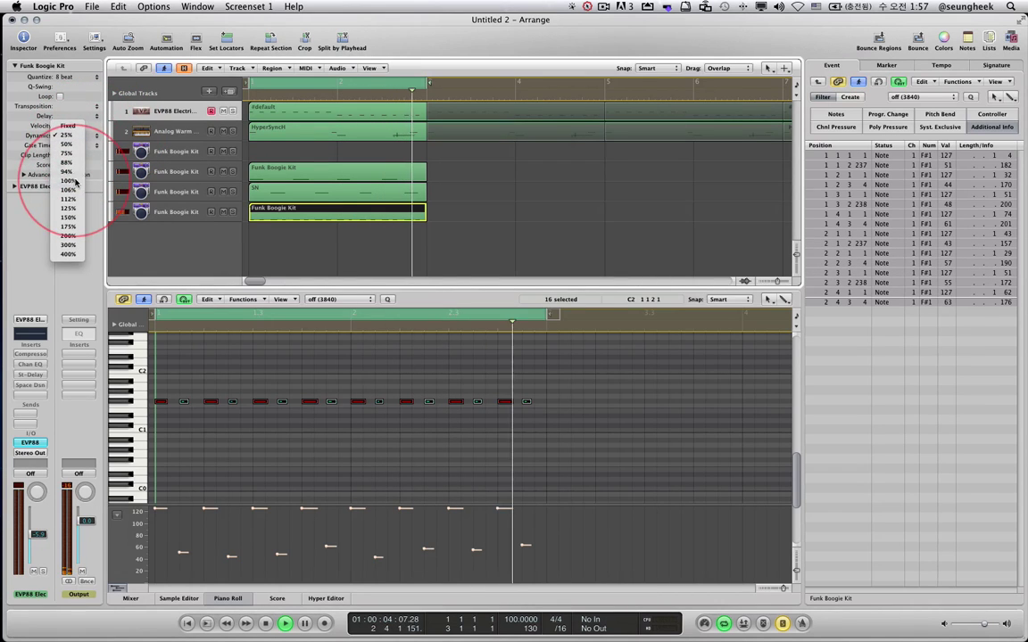
pyautogui.click(75, 183)
pyautogui.press('s')
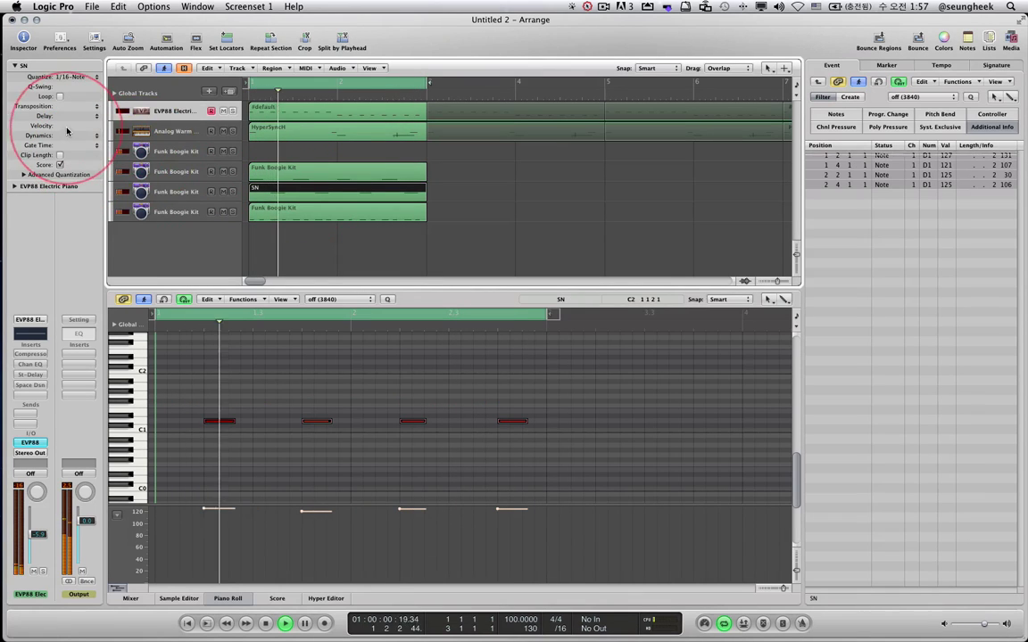
# Set the SN region's delay to 7 during cycle playback.
pyautogui.moveTo(73, 117); pyautogui.dragTo(71, 116)
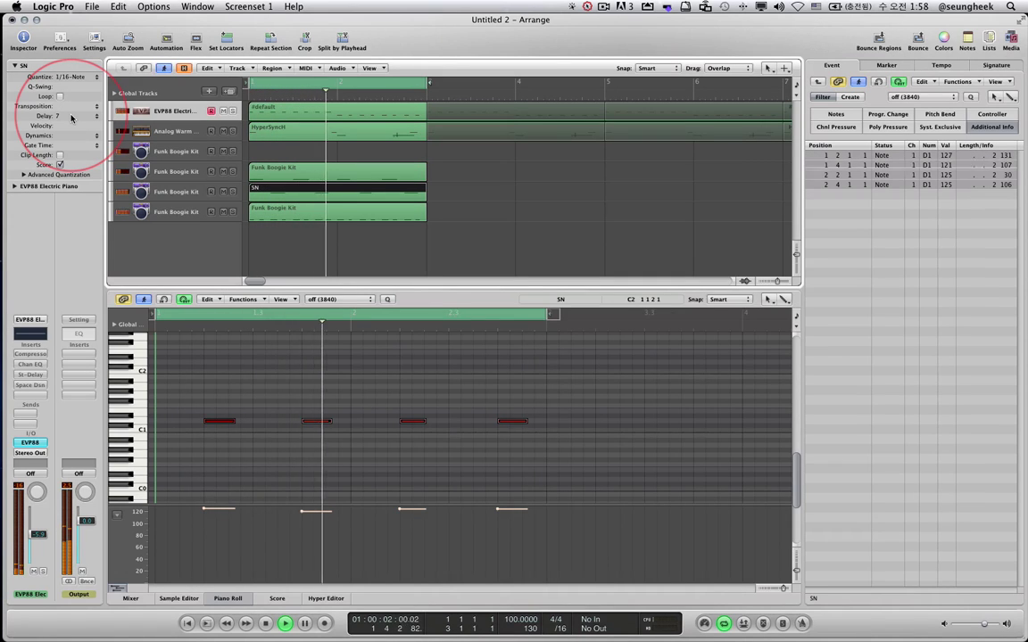
# Compare delays of -5, 6 and 4 on the HyperSyncH region during playback, settle on -5, and stop.
pyautogui.click(294, 132)
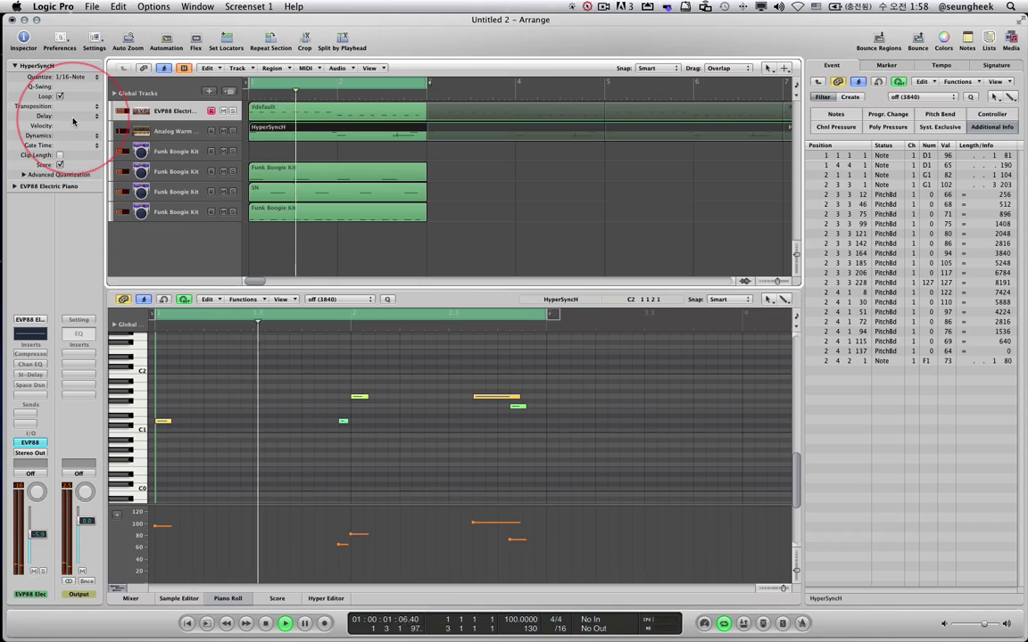
pyautogui.moveTo(74, 117); pyautogui.dragTo(75, 125)
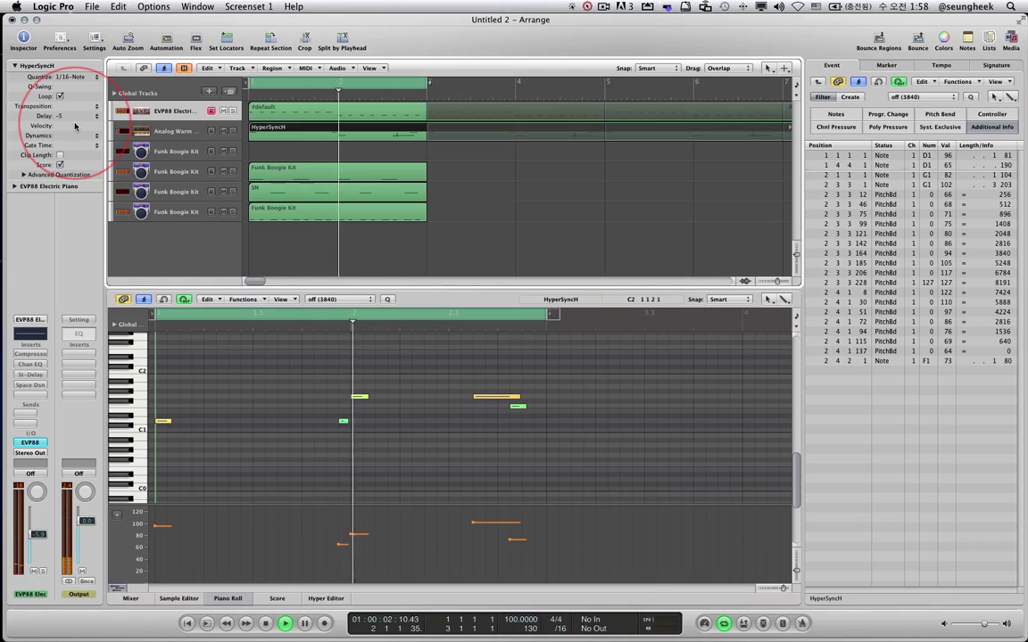
pyautogui.moveTo(75, 126); pyautogui.dragTo(75, 117)
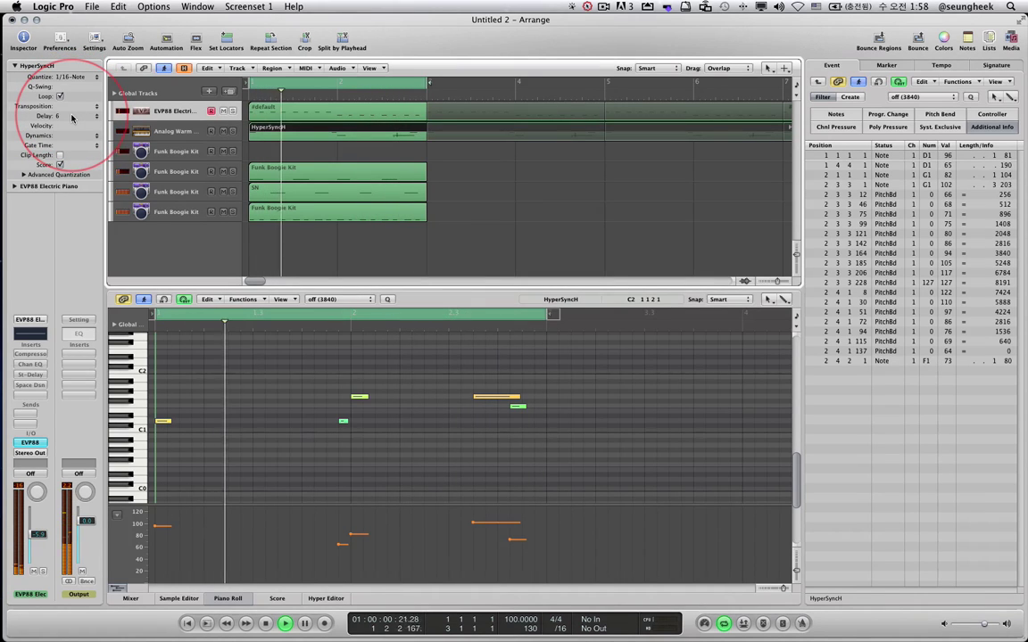
pyautogui.moveTo(72, 119); pyautogui.dragTo(72, 120)
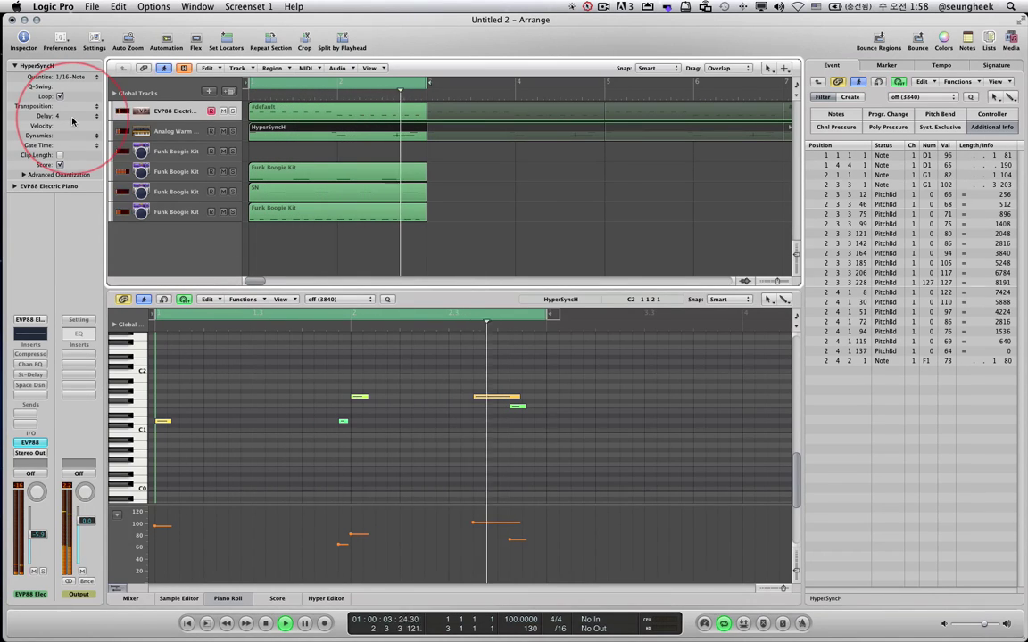
pyautogui.moveTo(72, 121); pyautogui.dragTo(72, 142)
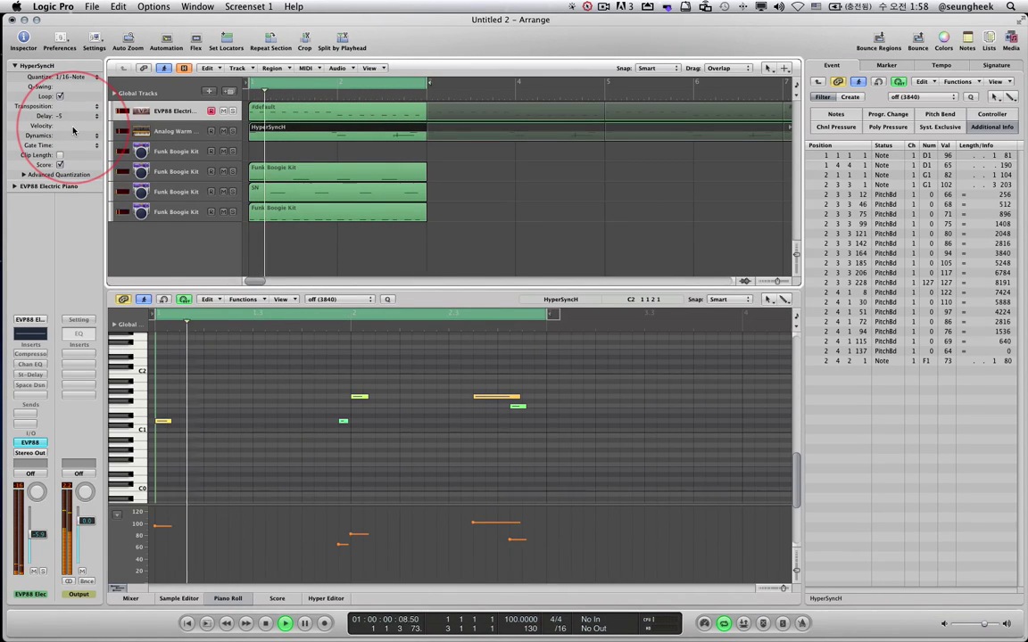
pyautogui.press('space')
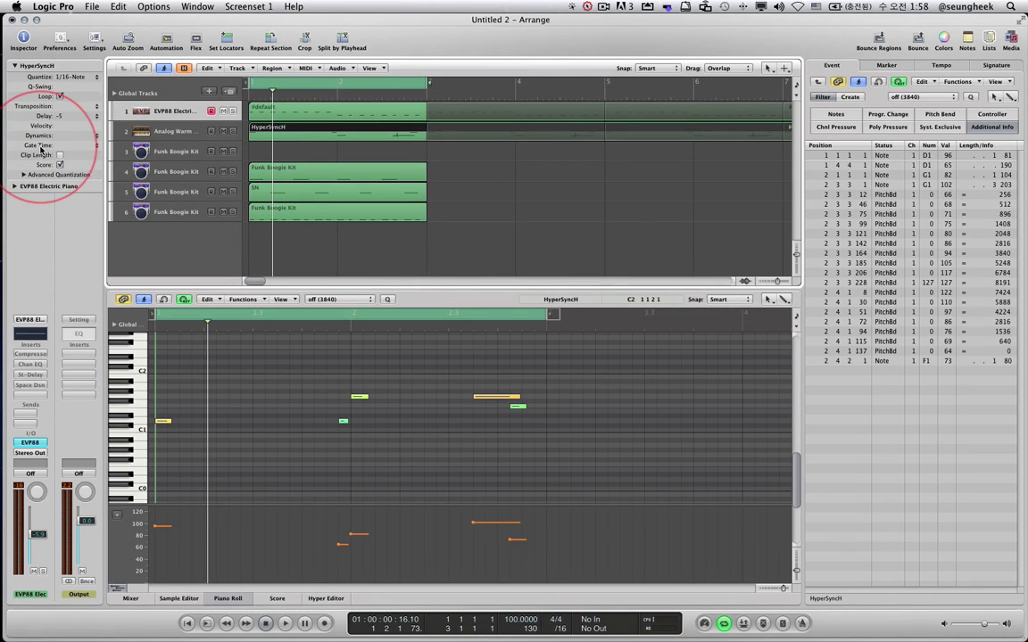
pyautogui.click(79, 137)
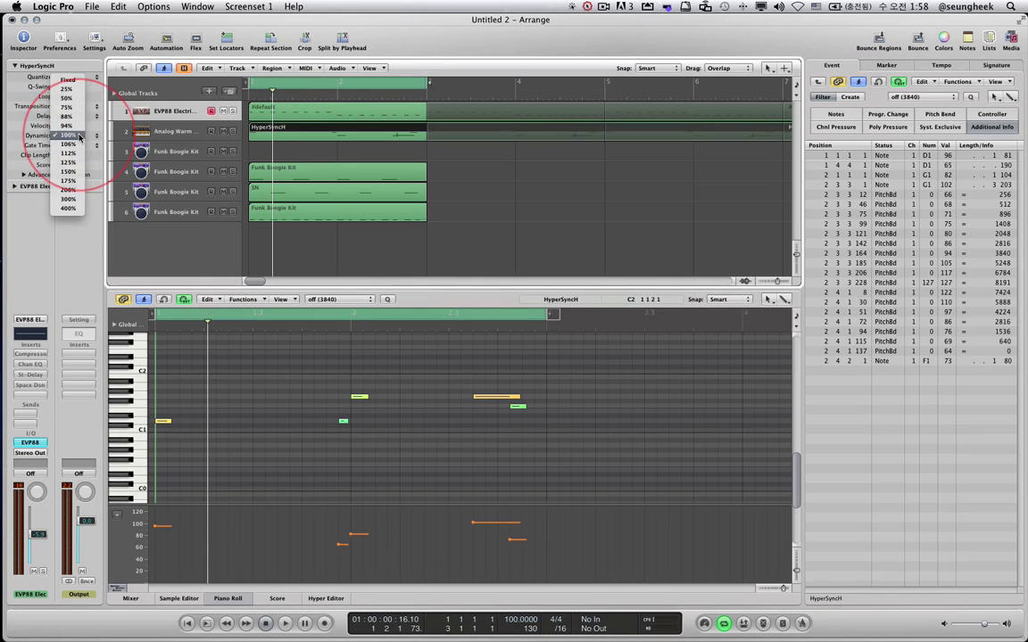
pyautogui.click(75, 137)
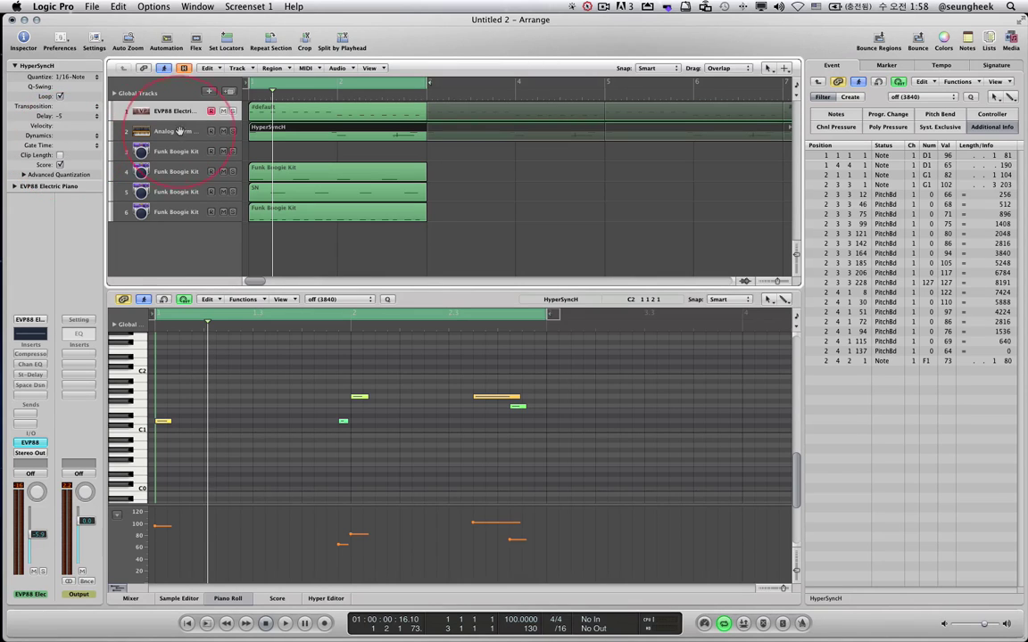
# Solo the EVP88 Electric Piano track, try a Fixed gate time on the #default region, and start cycle playback.
pyautogui.click(230, 118)
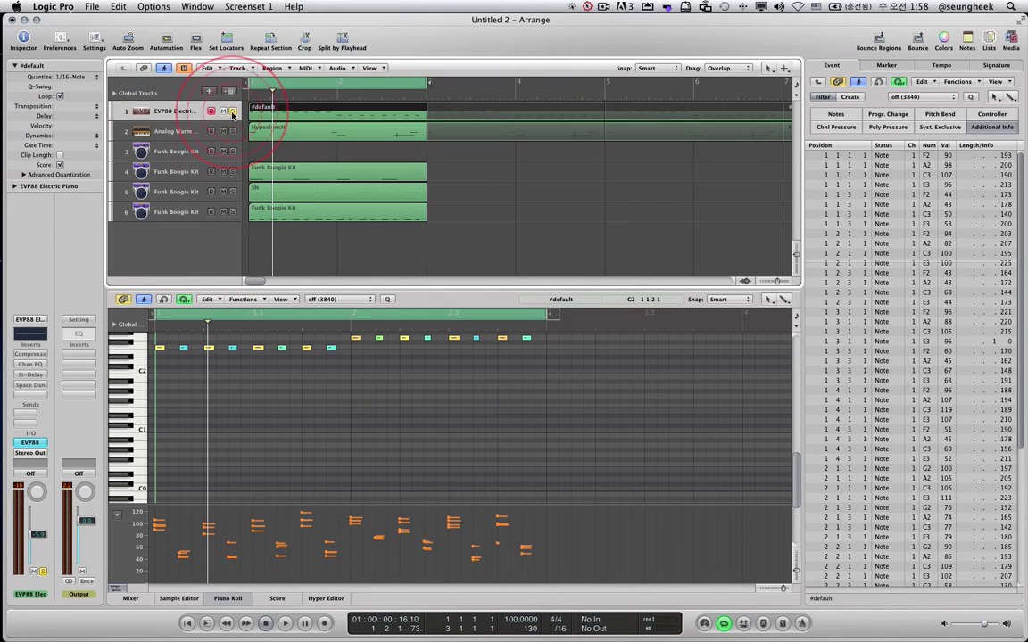
pyautogui.click(89, 145)
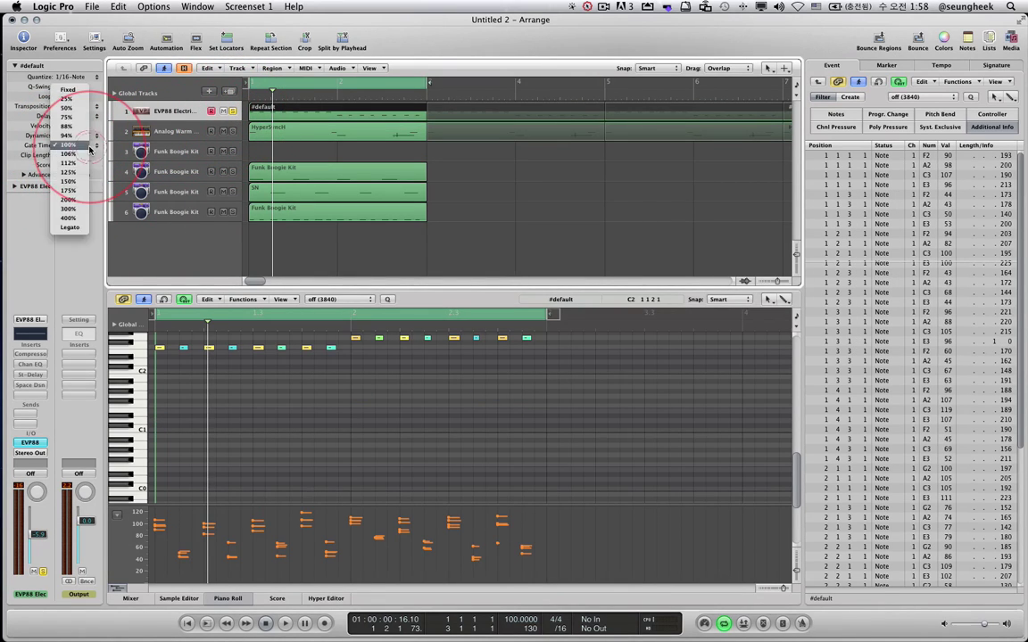
pyautogui.click(74, 91)
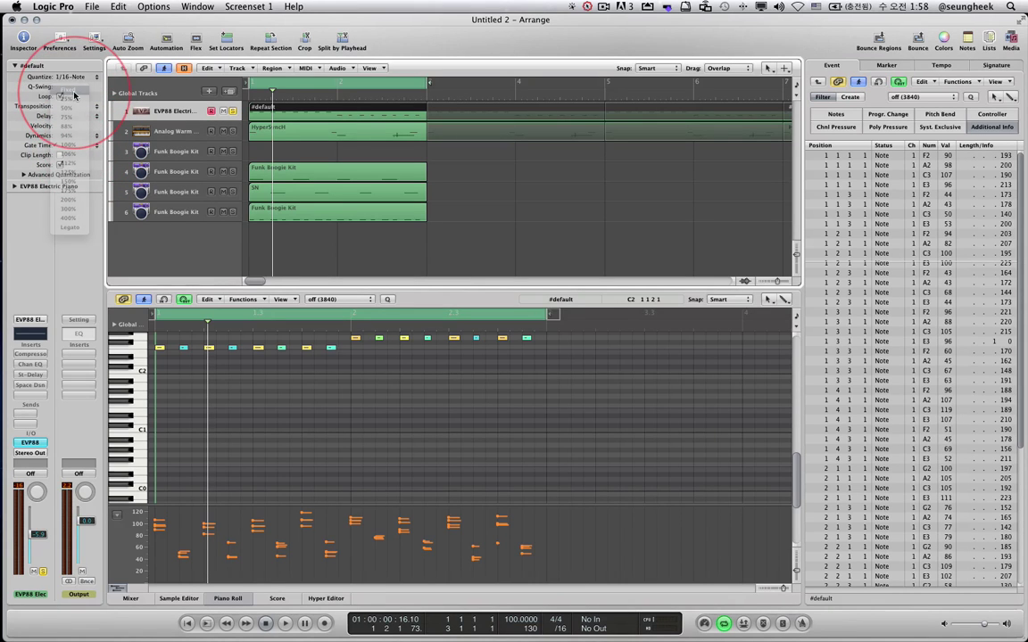
pyautogui.press('space')
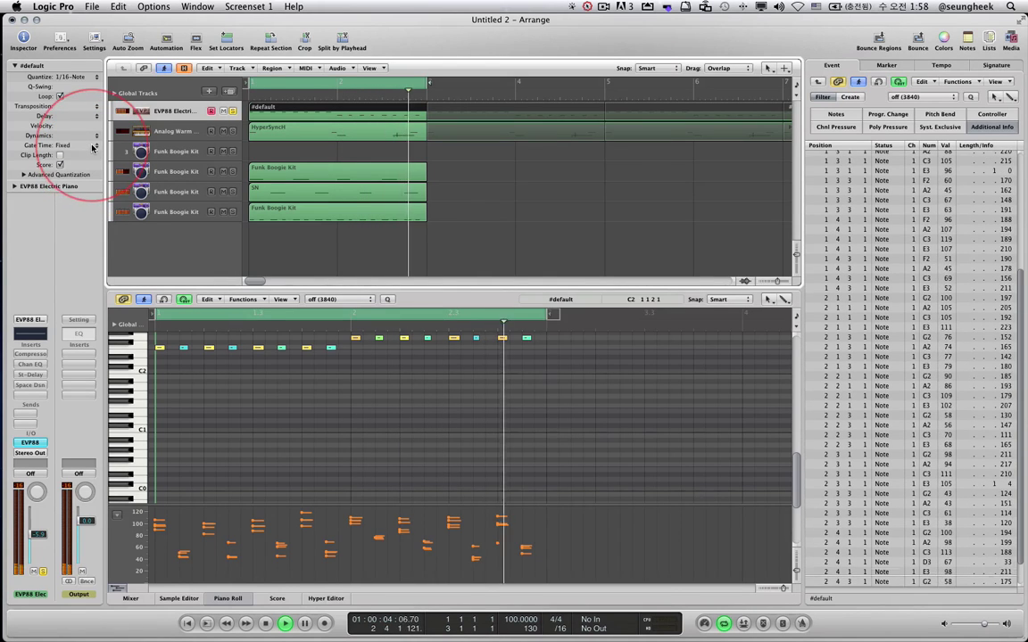
# Try gate times of 100% and 75% on the #default region during playback, and unsolo the electric piano track.
pyautogui.click(91, 144)
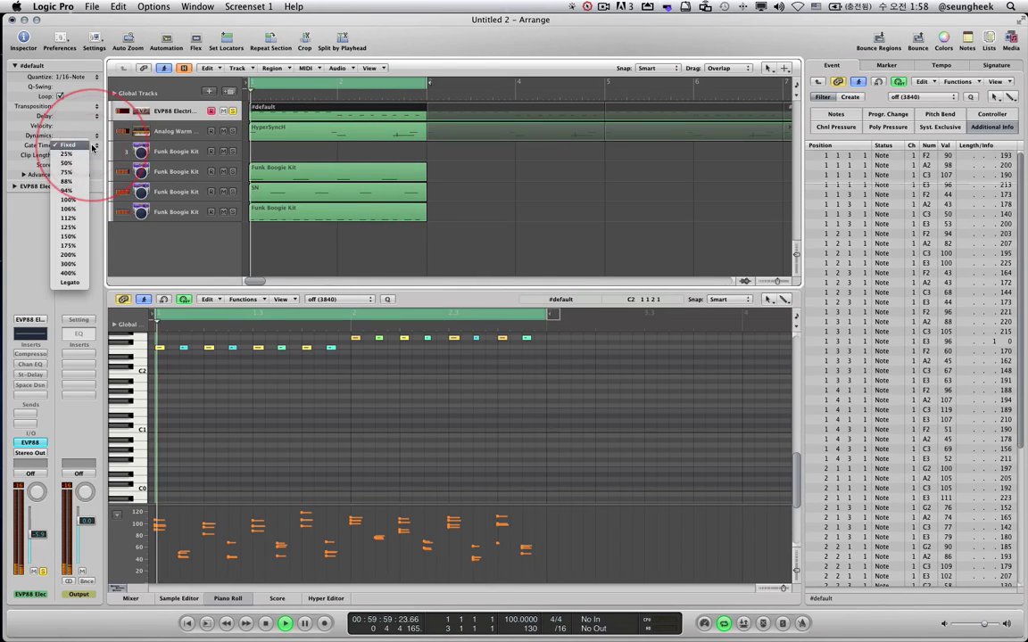
pyautogui.click(77, 201)
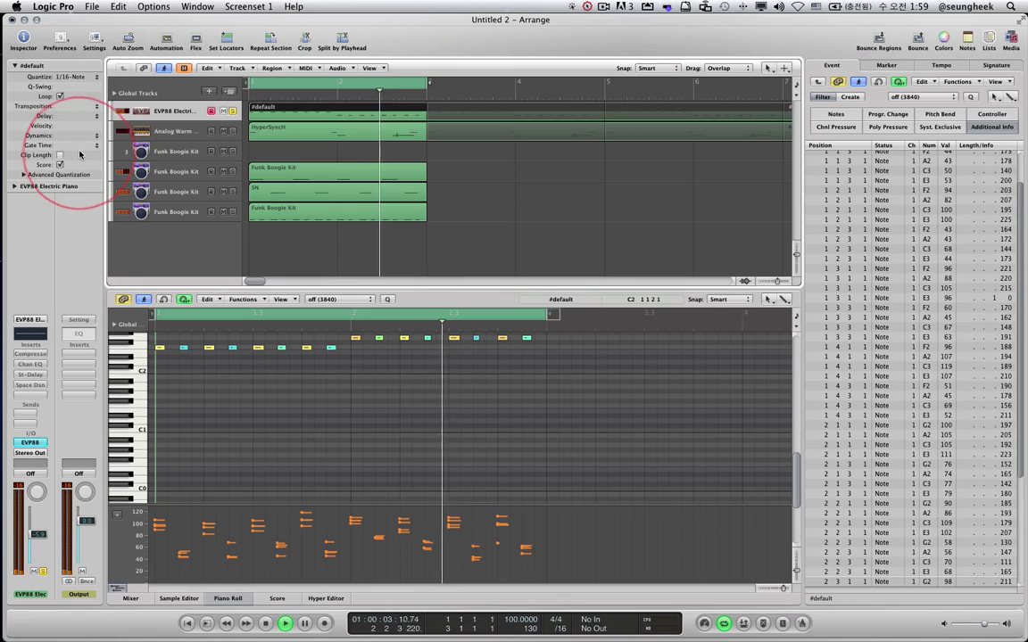
pyautogui.click(87, 146)
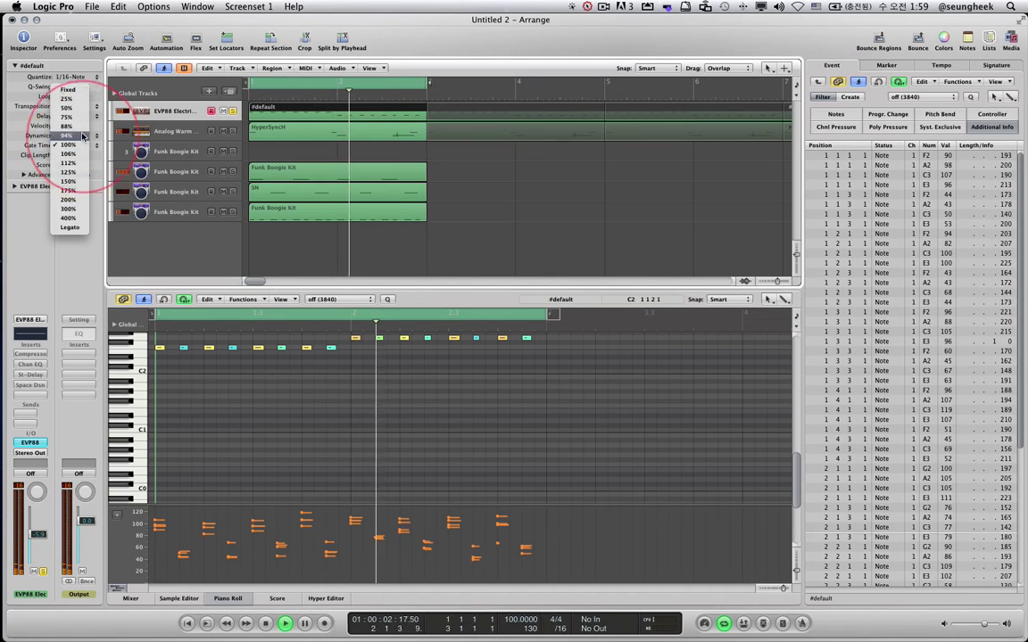
pyautogui.click(83, 146)
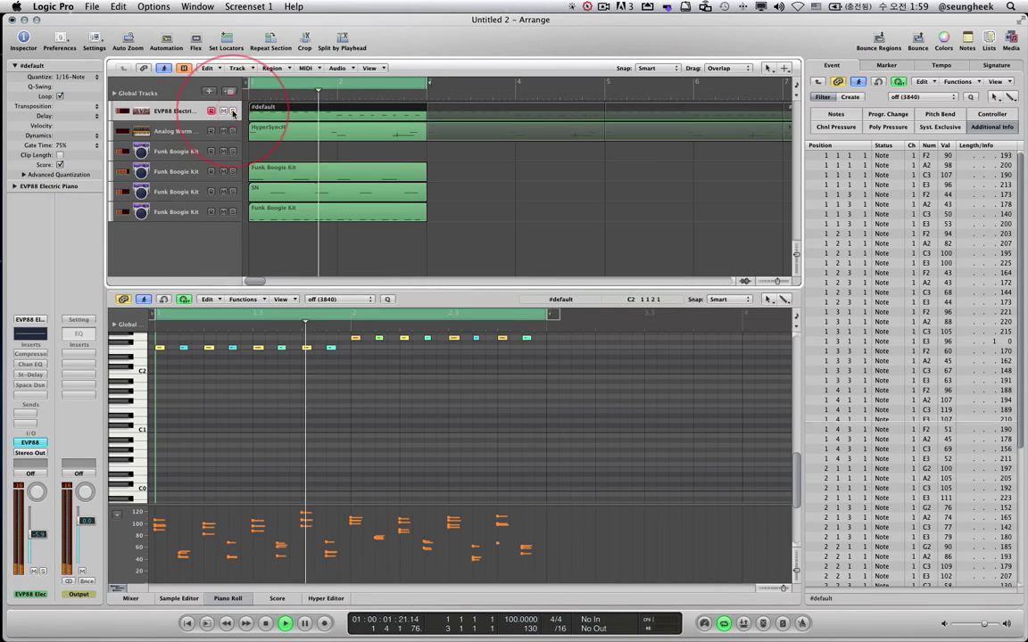
# Try gate times of 125%, Legato and 300% on the #default region alongside the other tracks during playback.
pyautogui.click(87, 145)
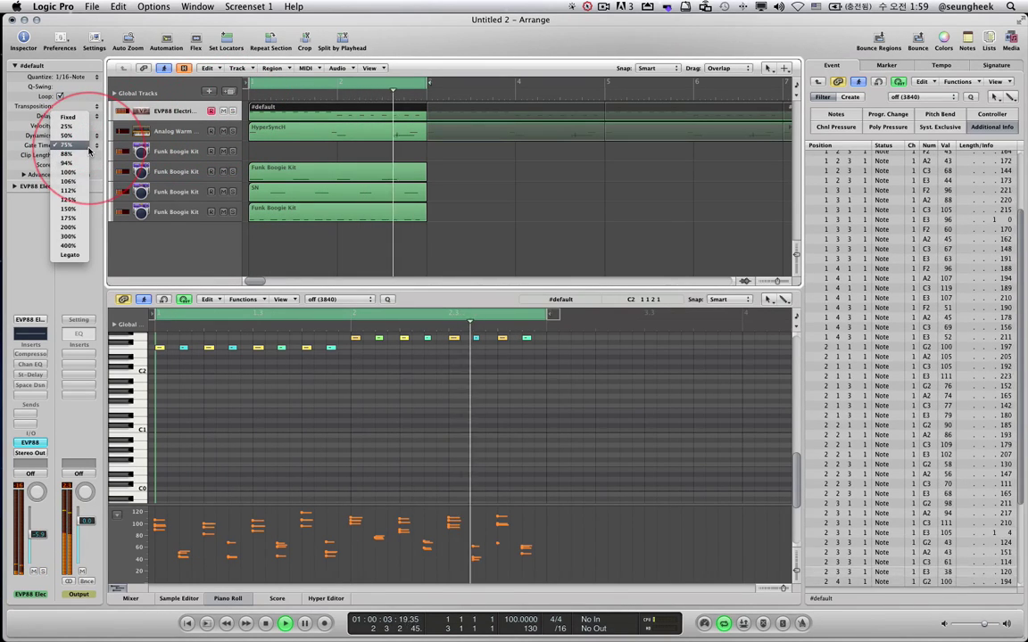
pyautogui.click(78, 200)
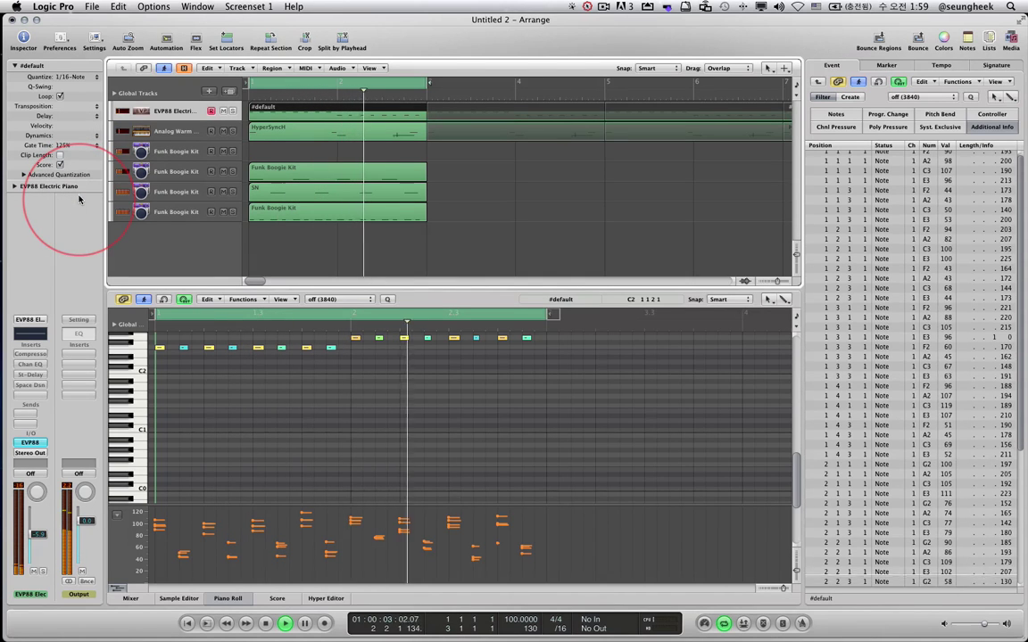
pyautogui.click(85, 147)
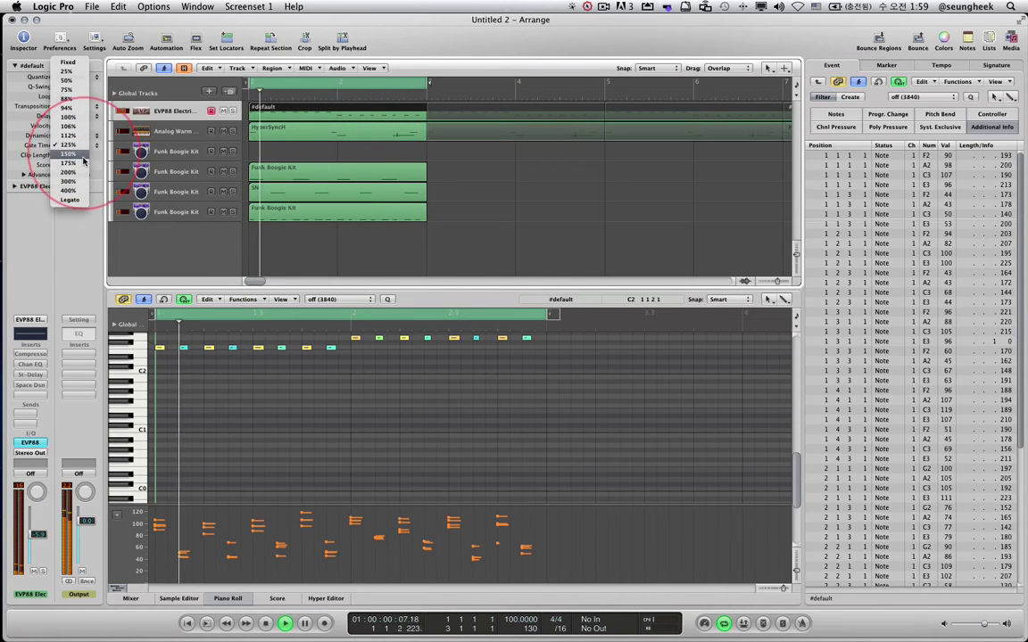
pyautogui.click(79, 199)
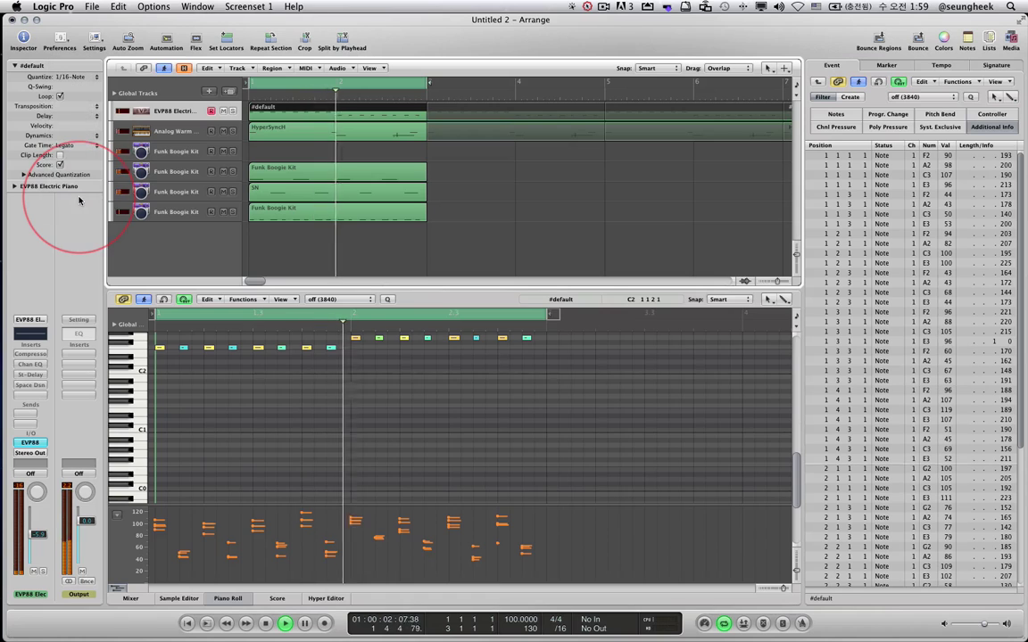
pyautogui.click(85, 146)
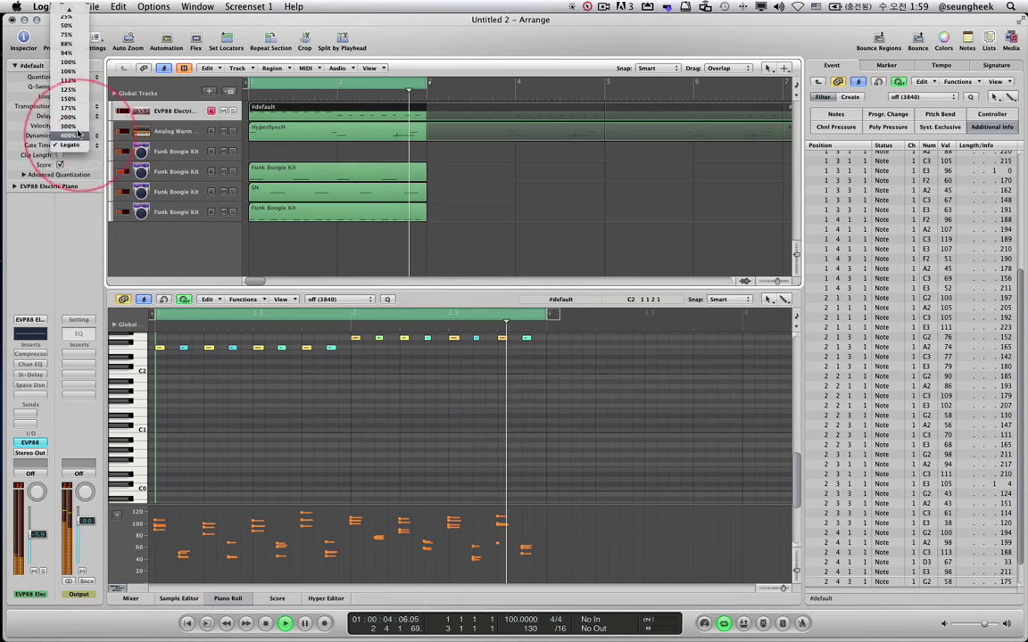
pyautogui.click(82, 136)
# Set the #default region's gate time to 150%, stop playback after listening, and deselect the region.
pyautogui.click(82, 146)
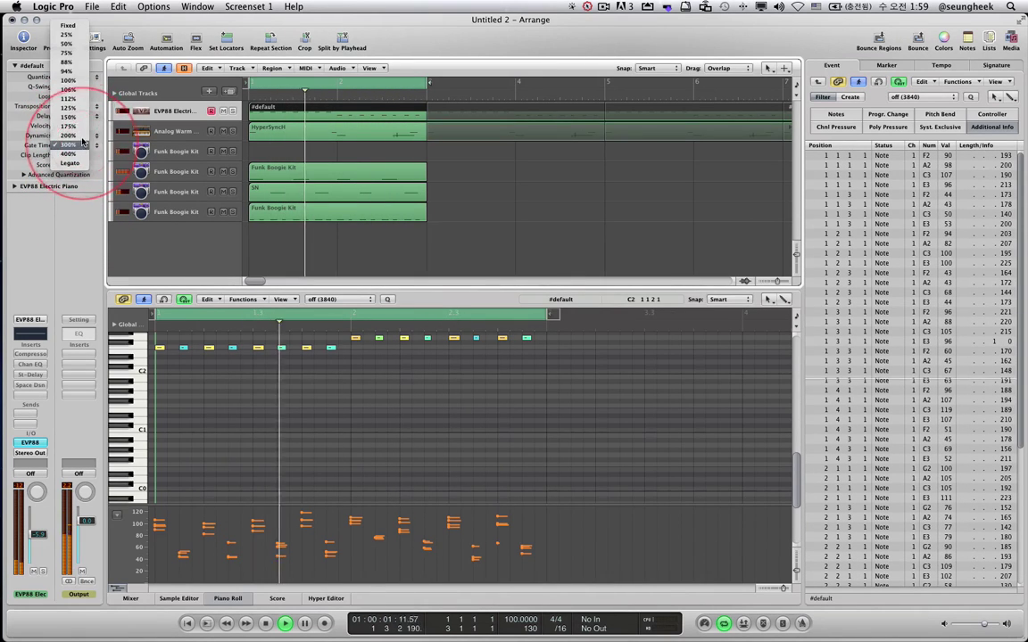
pyautogui.click(86, 157)
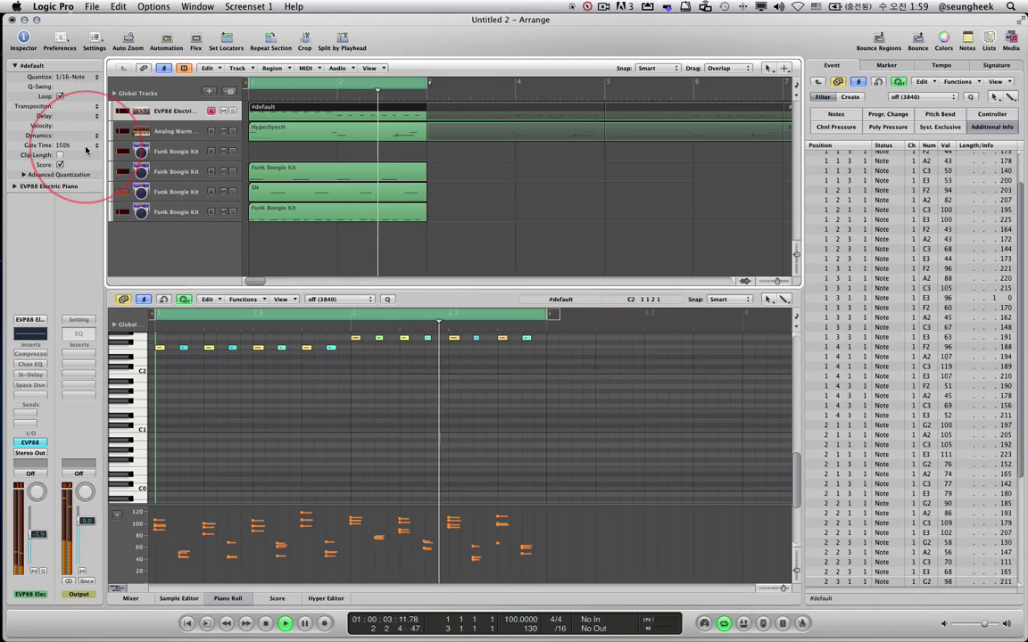
pyautogui.press('space')
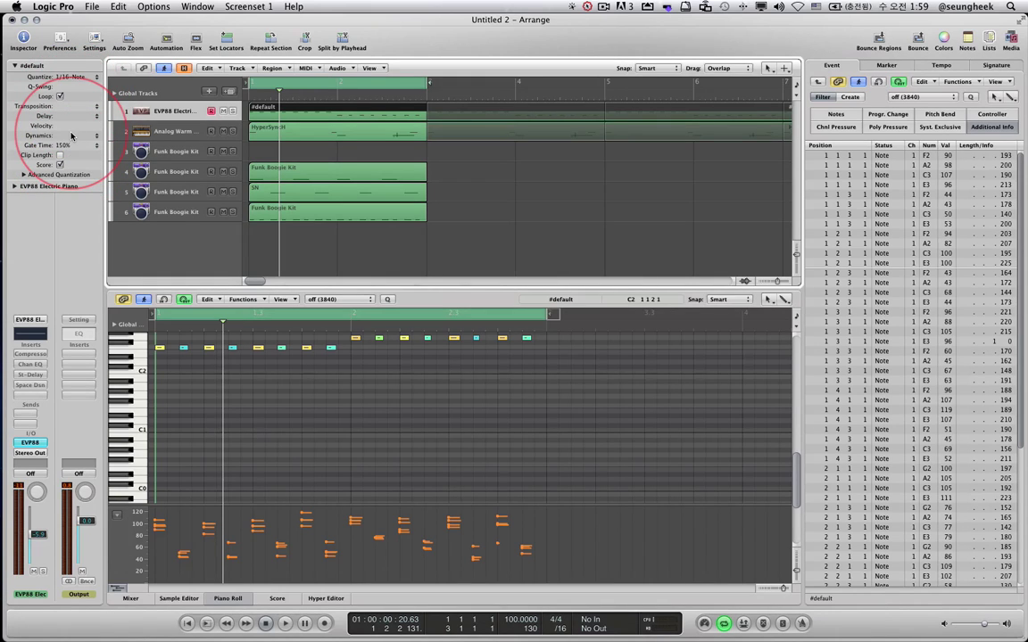
pyautogui.click(254, 178)
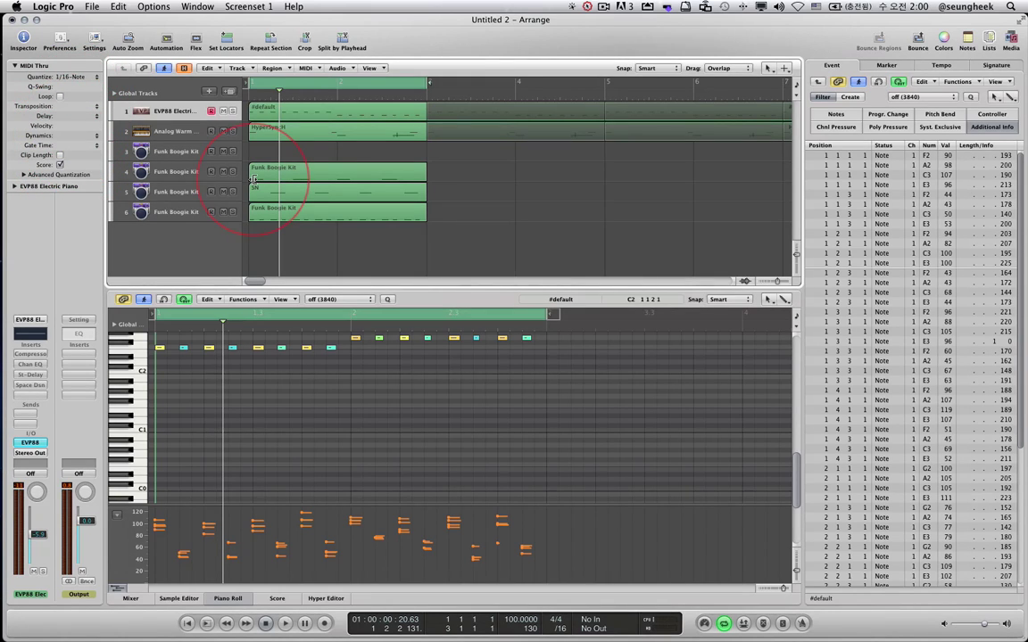